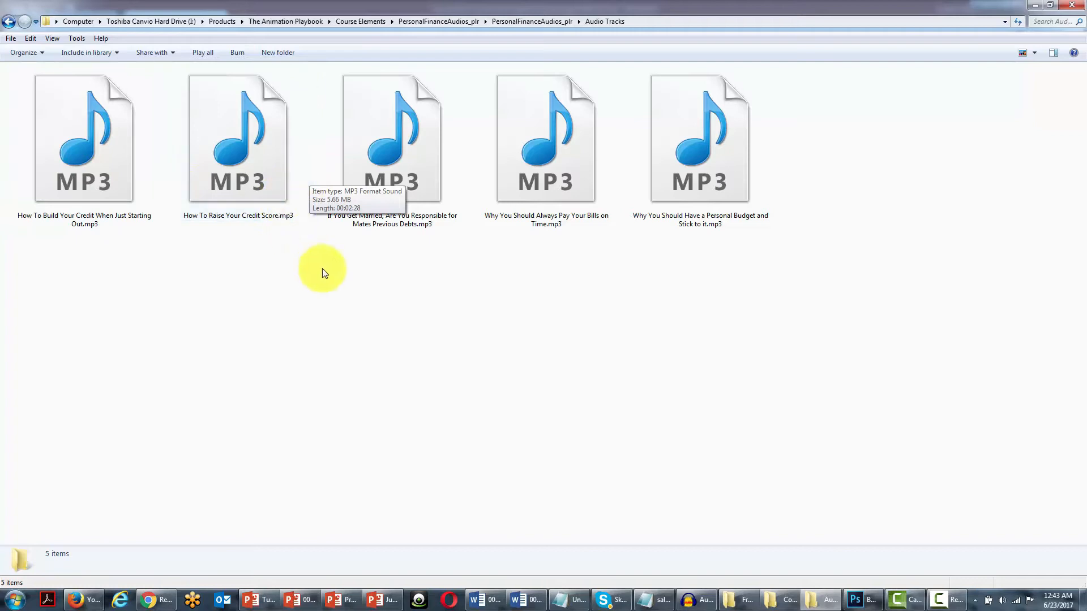
Switch to Camtasia Studio, import "How To Build Your Credit When Just Starting Out.mp3" and add it to the timeline at the playhead
key("alt+Tab")
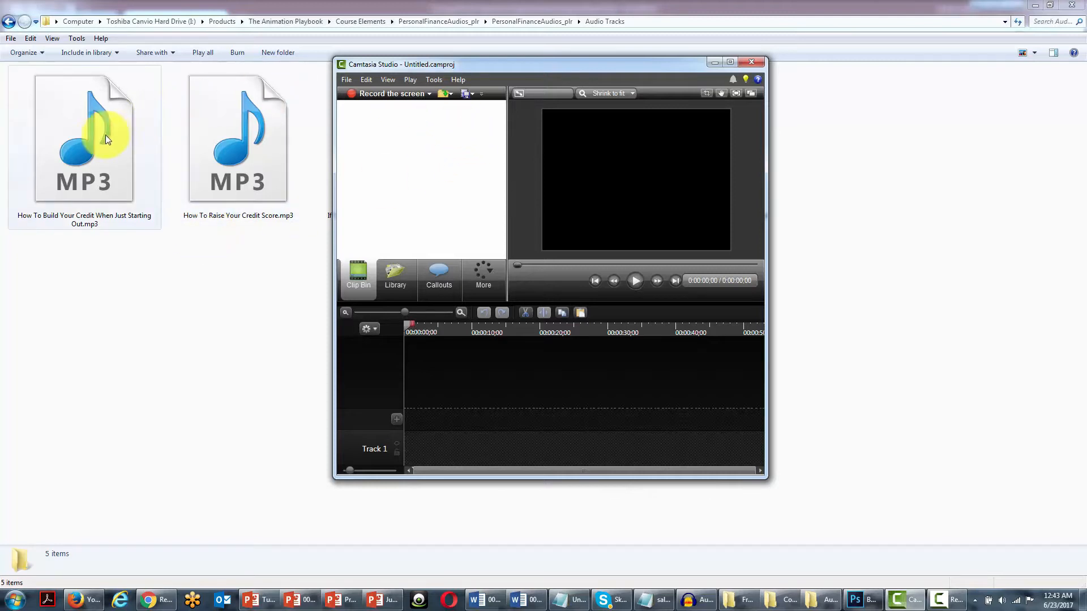
left_click_drag(68, 139, 403, 173)
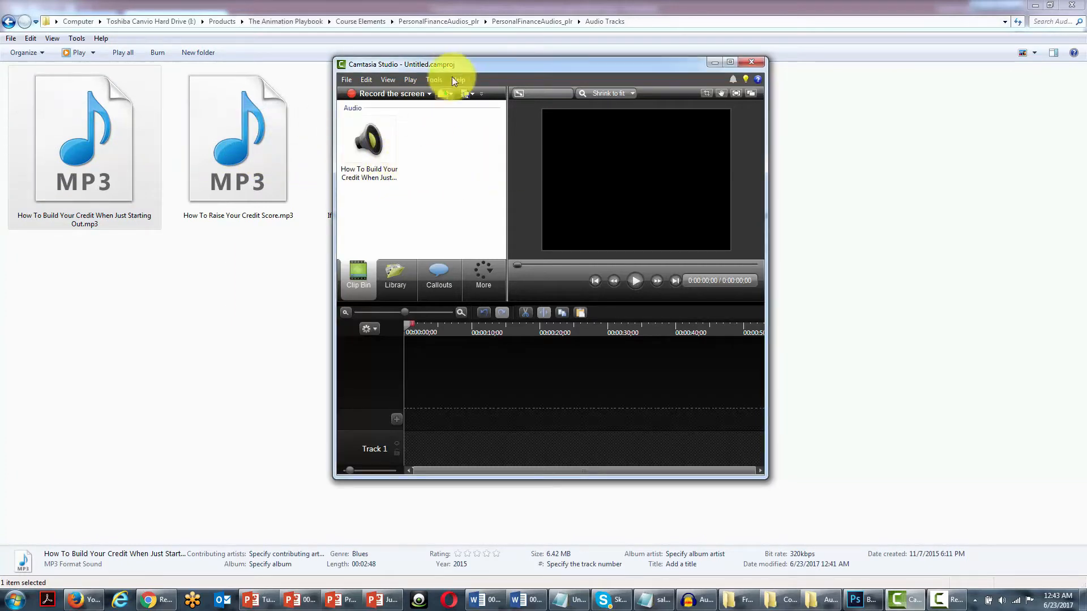
double_click(502, 66)
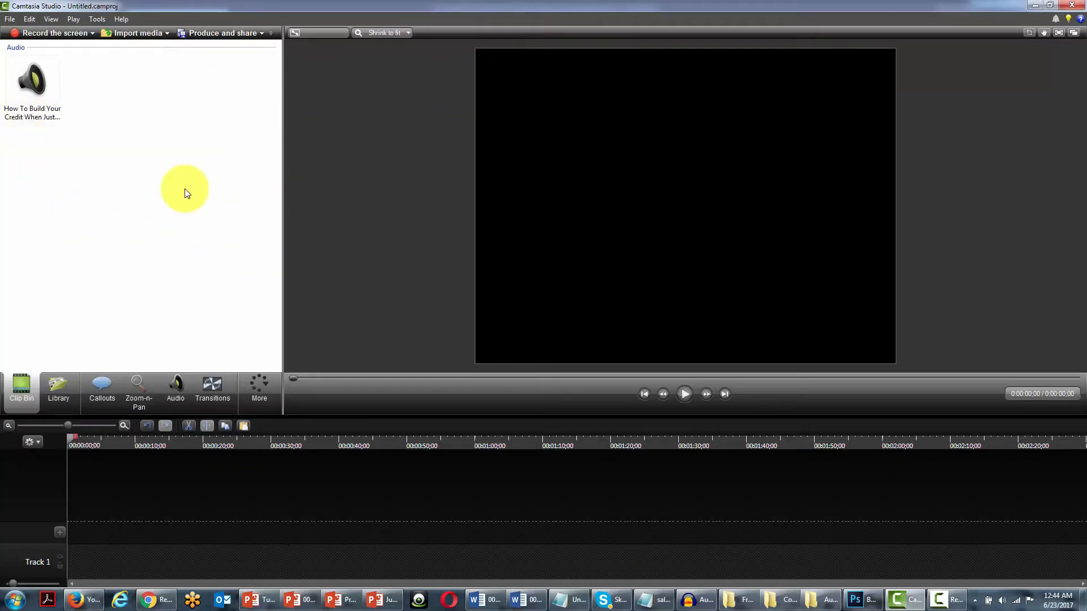
right_click(26, 87)
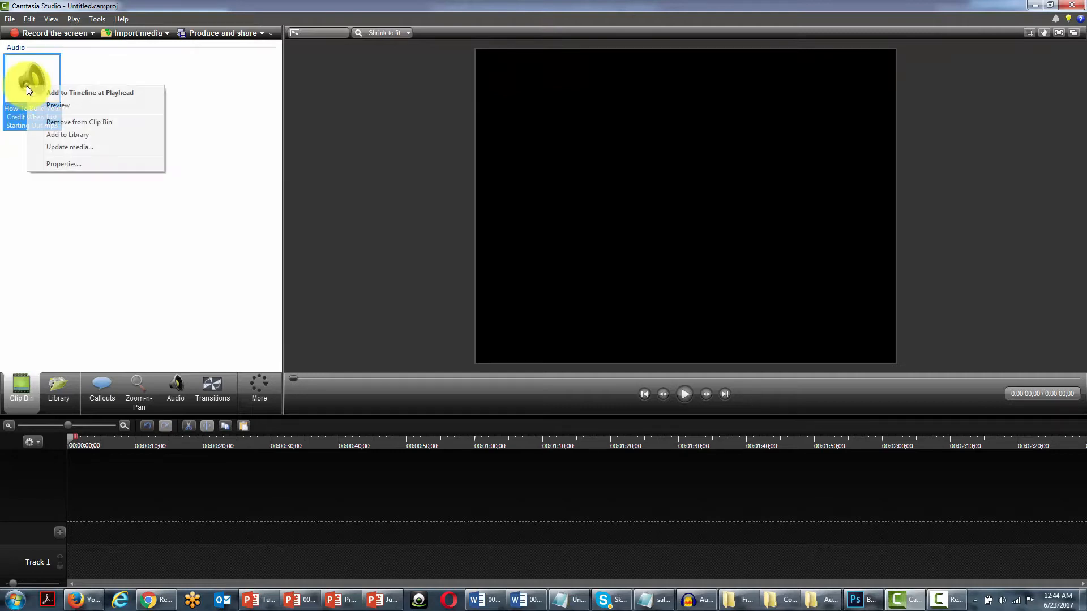
left_click(77, 91)
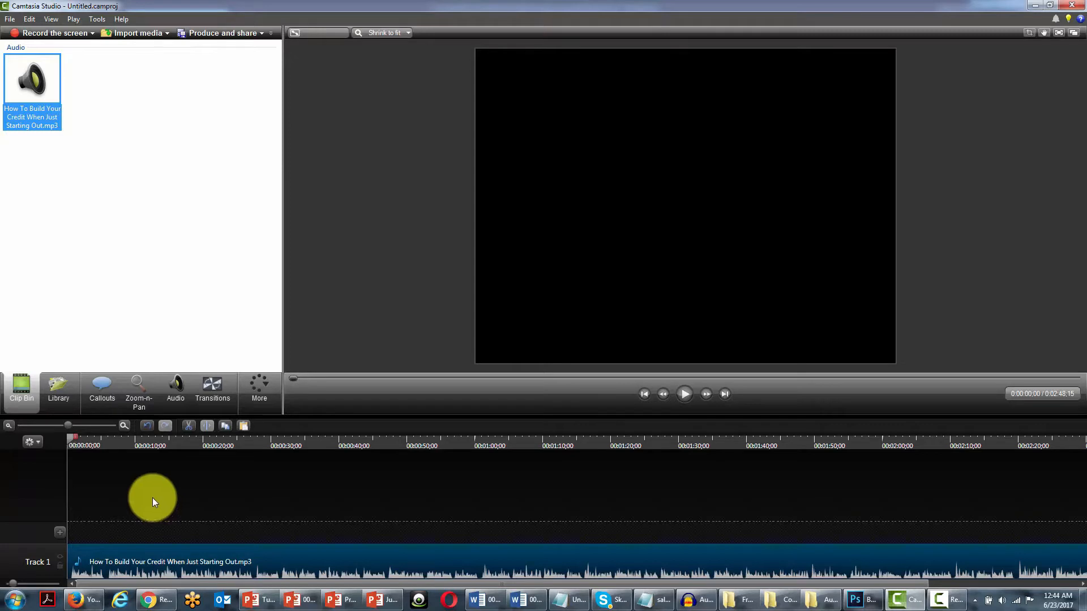
Show the marker view and add a timeline marker at 00:00:05;18 with its default name
left_click(37, 443)
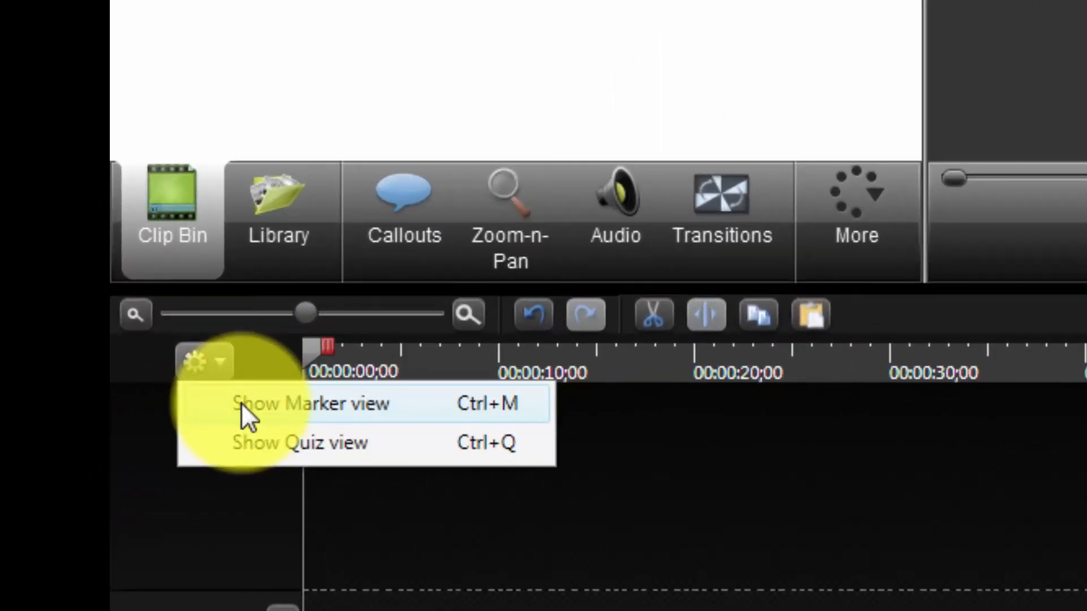
left_click(241, 402)
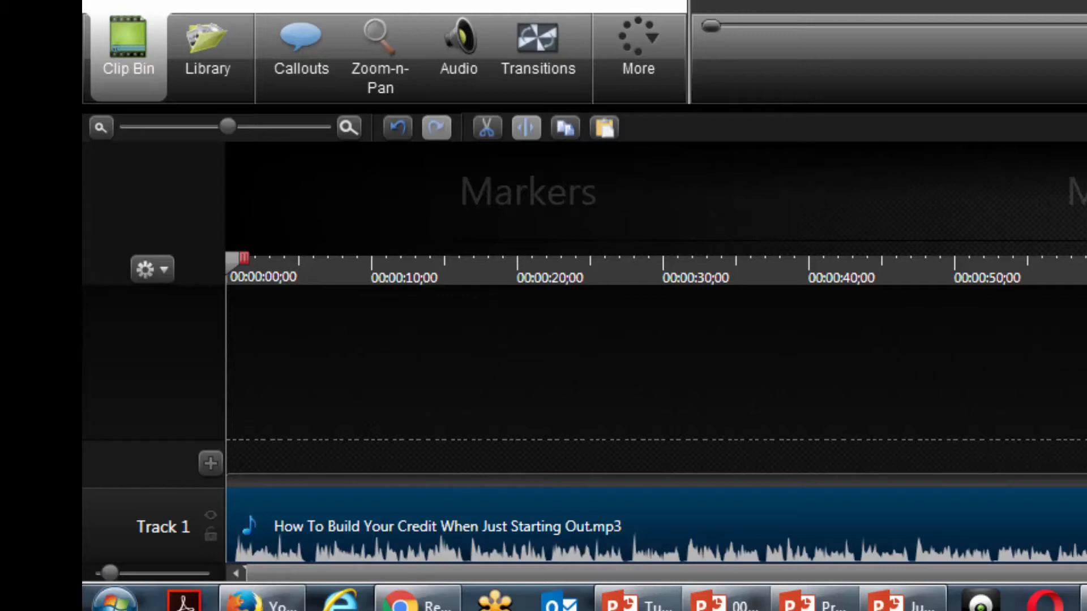
key("space")
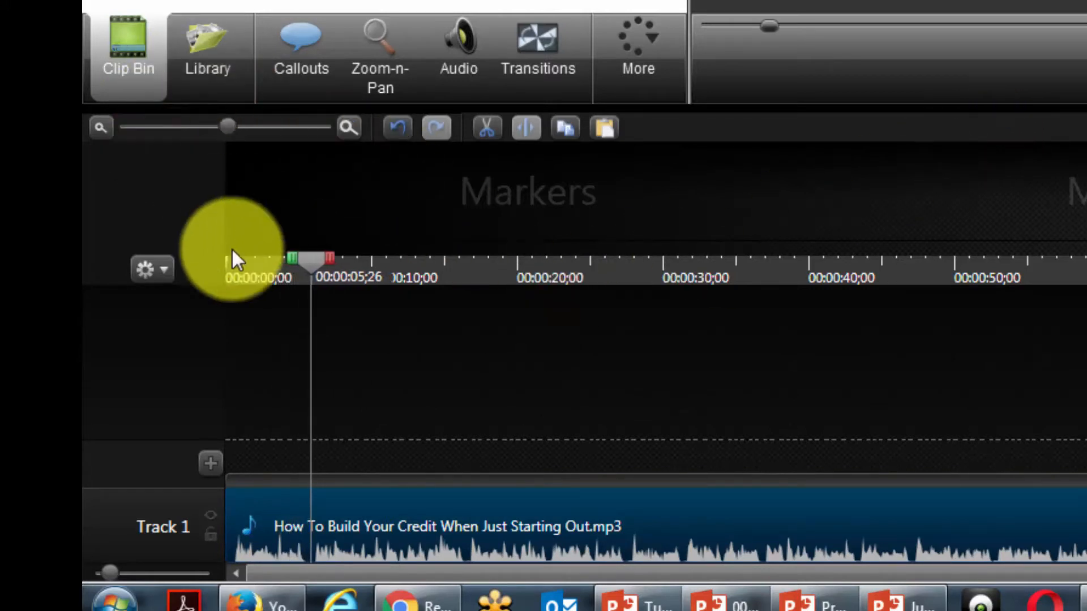
left_click(160, 283)
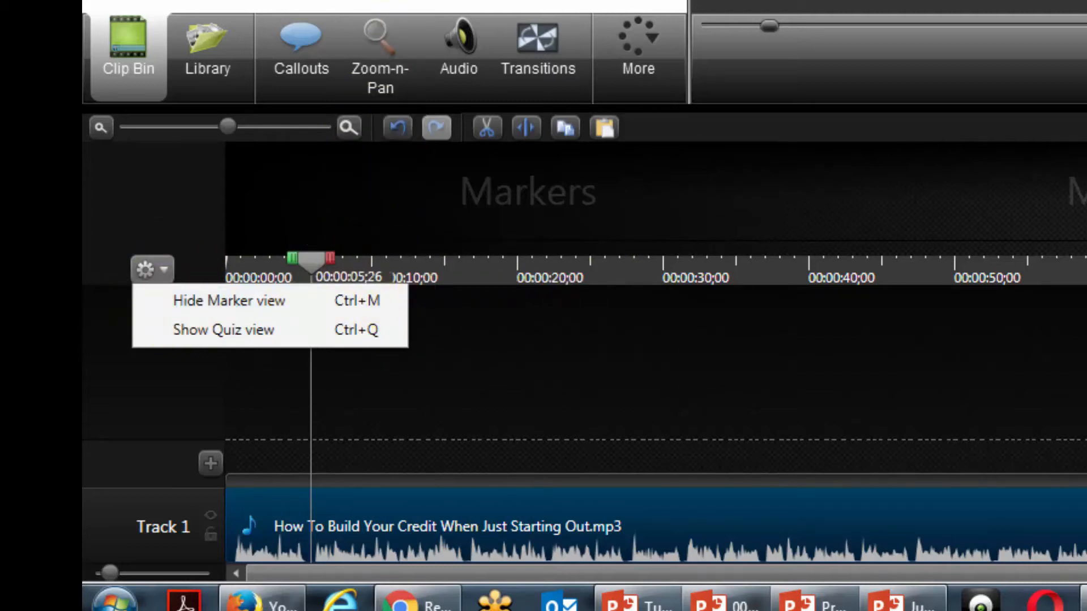
key("Escape")
left_click_drag(312, 277, 307, 275)
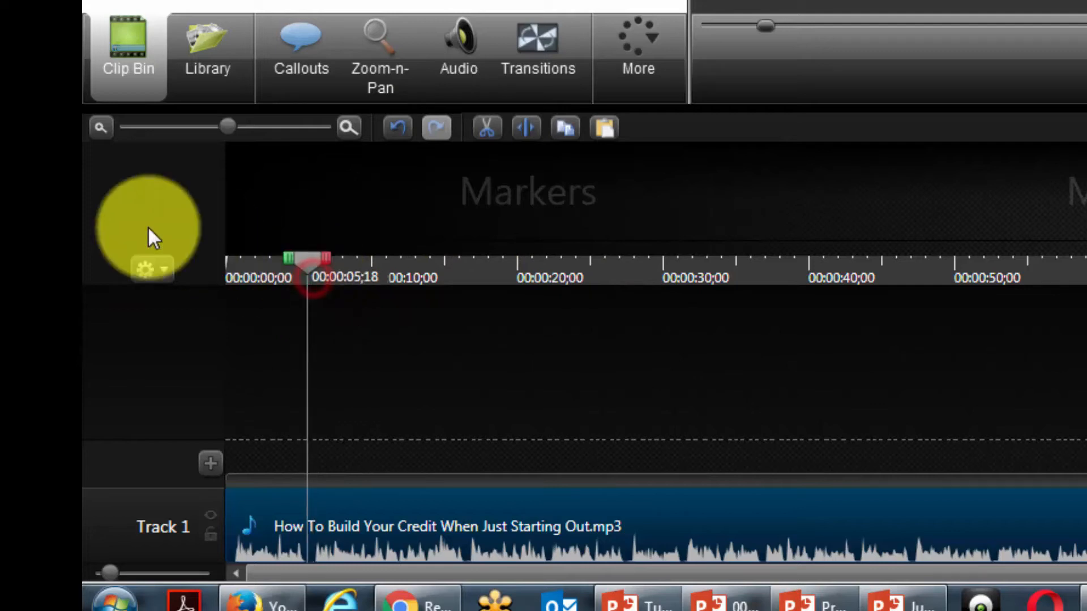
left_click(308, 480)
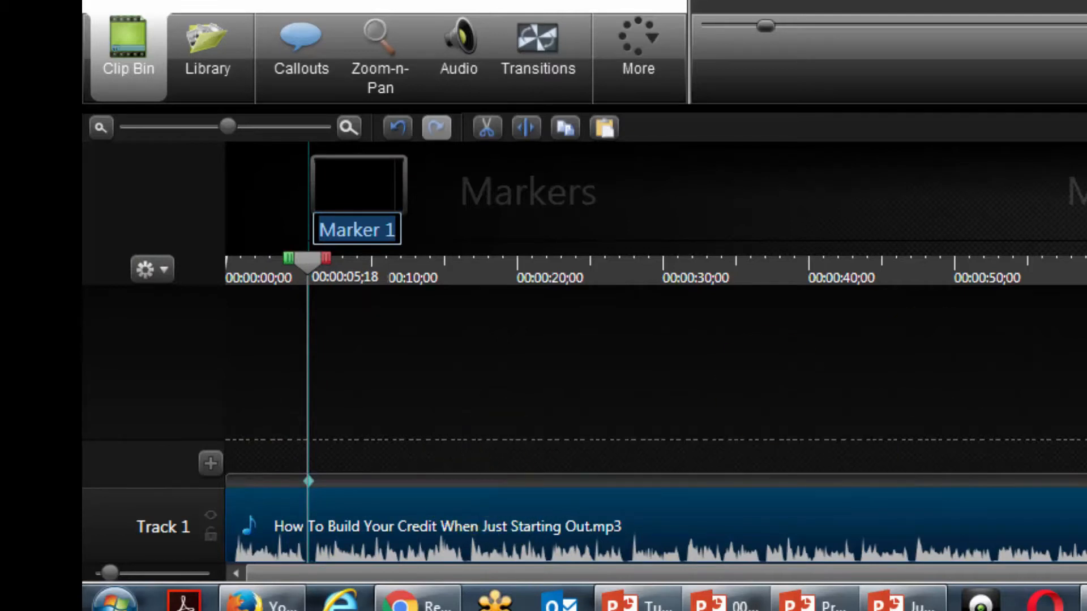
key("Return")
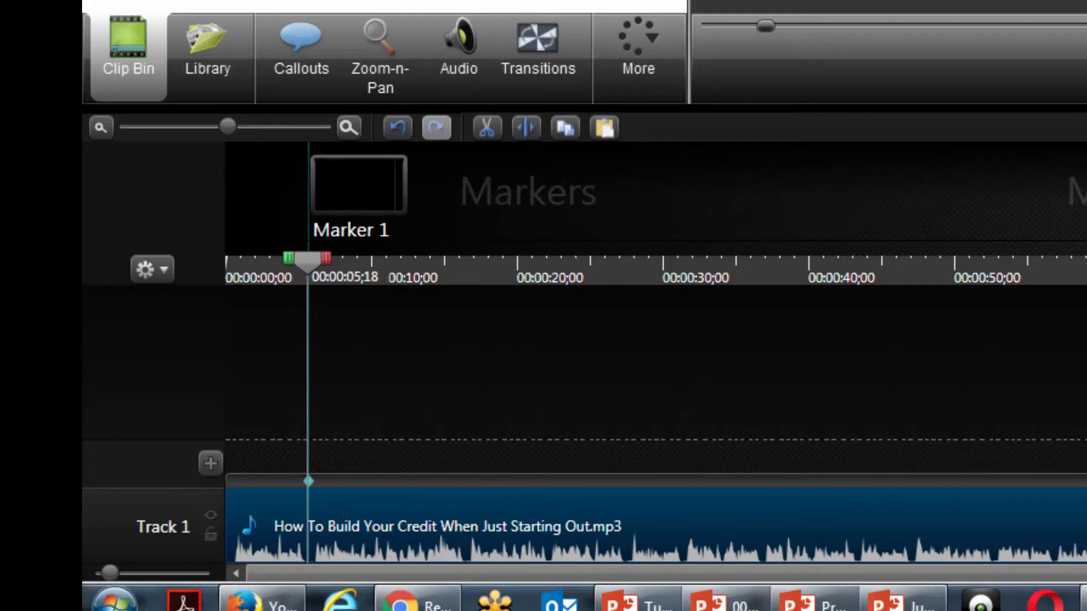
Play on through the audio and add timeline markers at 00:00:16;14 and about 00:00:22, keeping their default names
key("space")
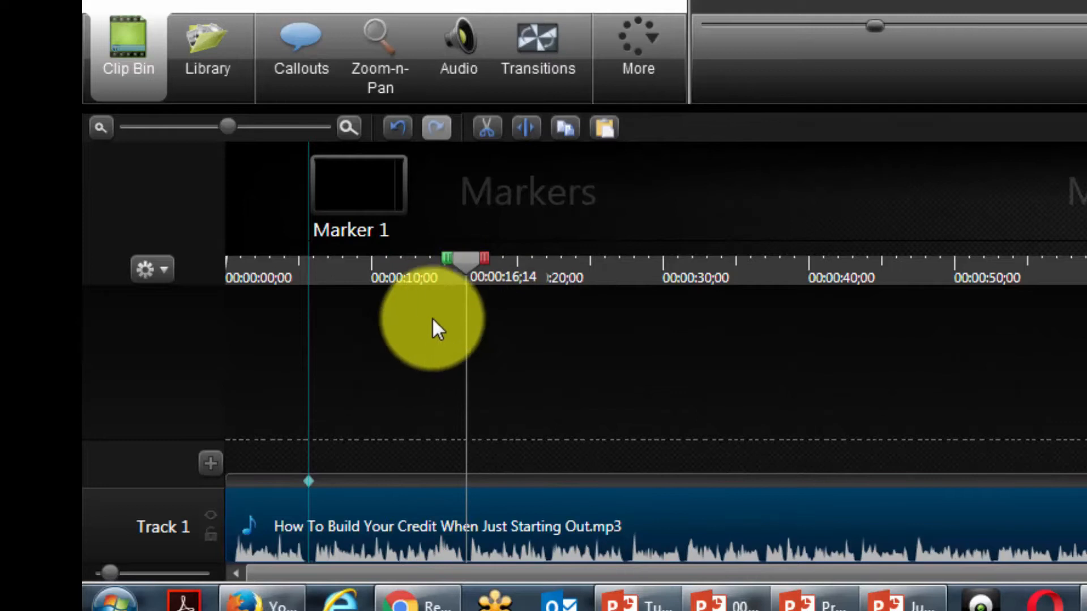
left_click(467, 480)
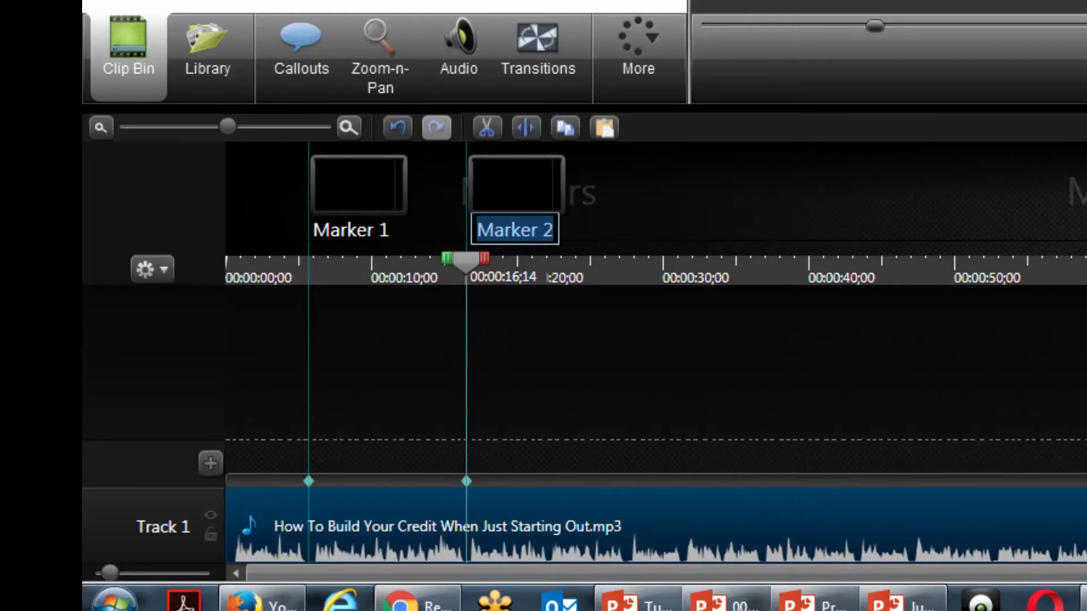
key("Return")
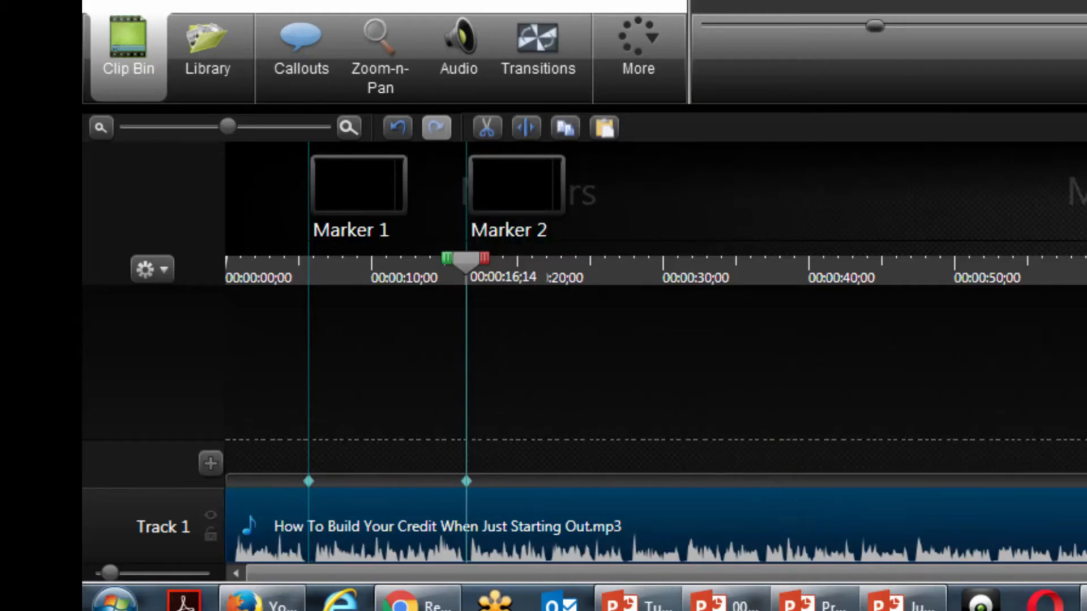
key("space")
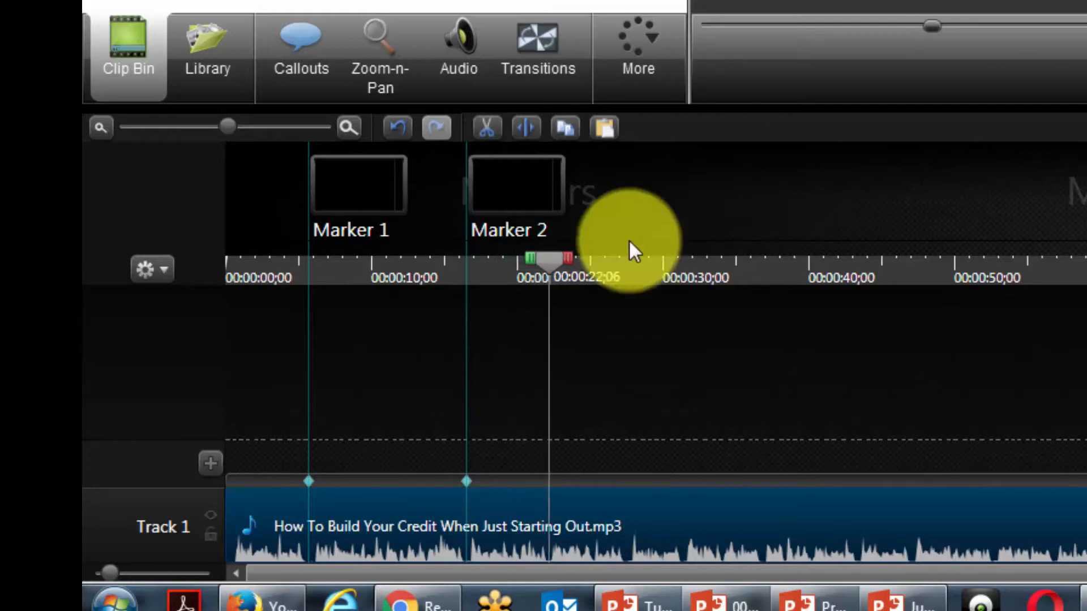
left_click(544, 480)
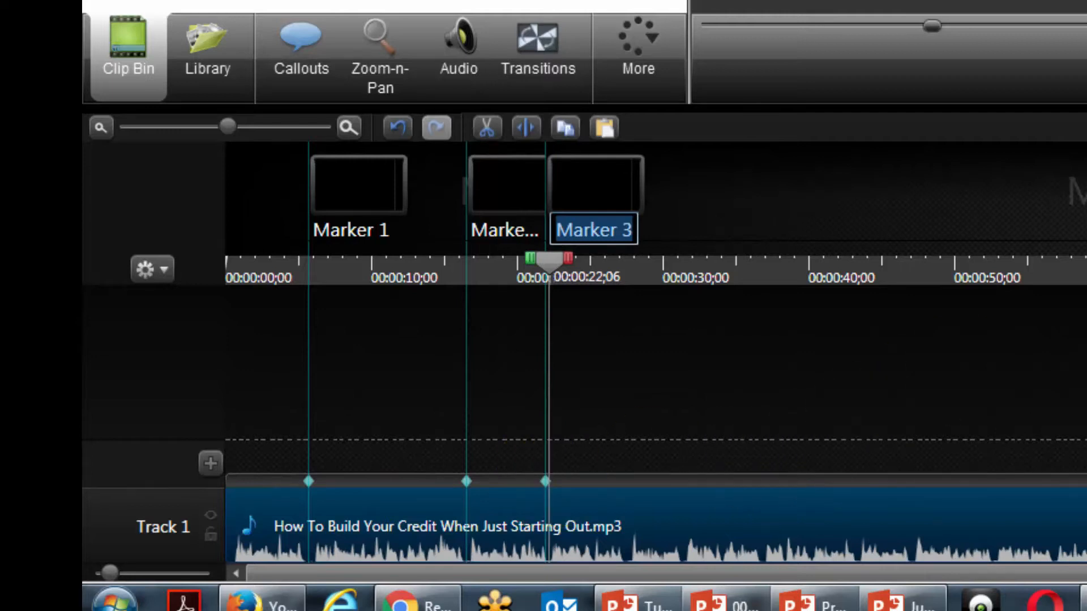
key("Return")
Add further timeline markers at 00:00:27;13 and 00:00:31;12, plus one between the first two markers at 00:00:10;22
key("space")
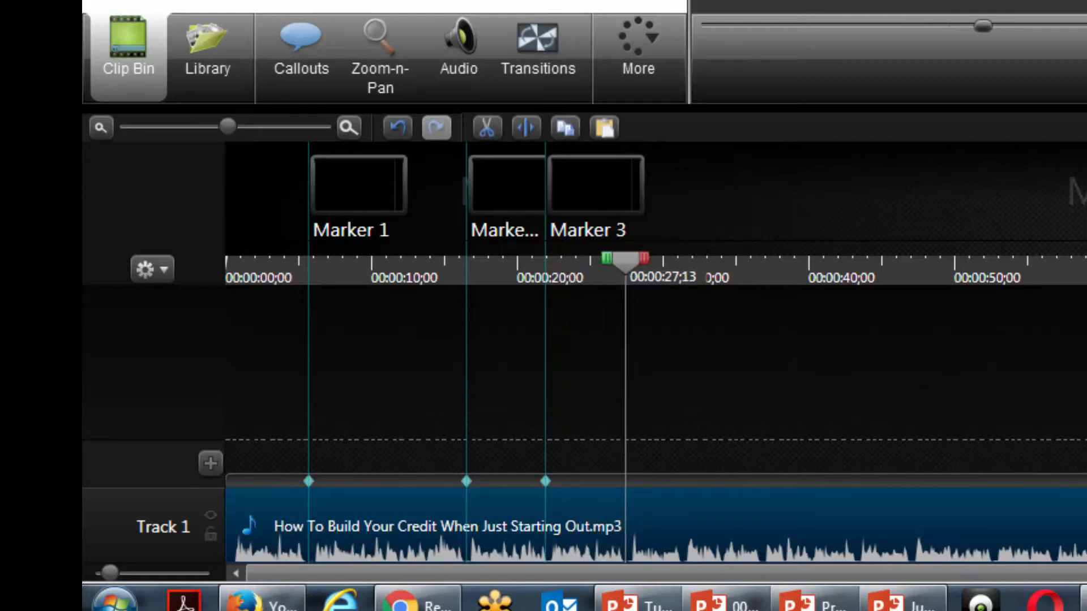
left_click(625, 479)
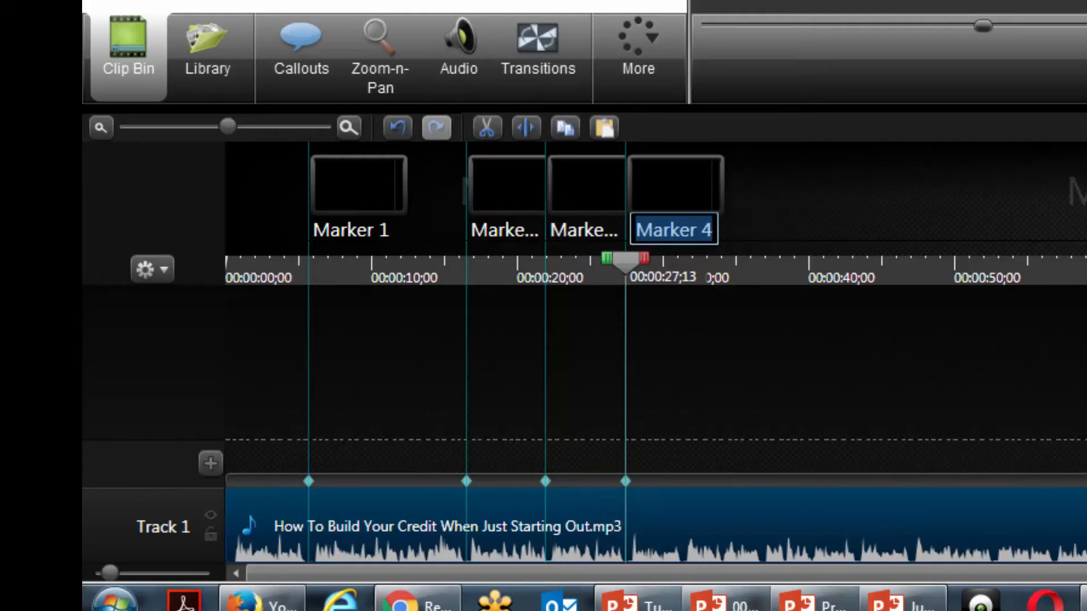
key("Return")
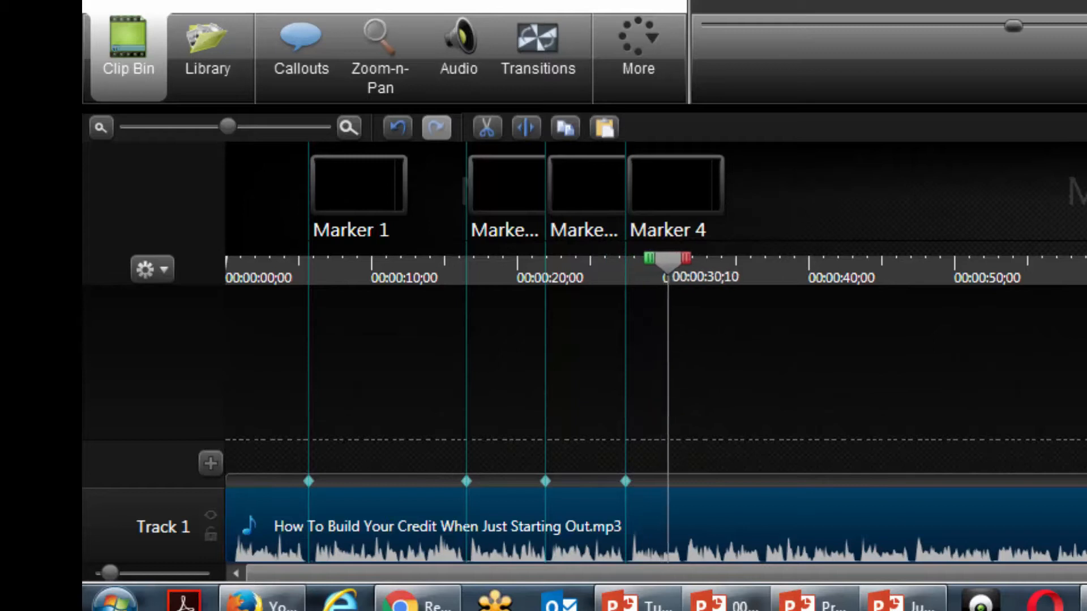
key("space")
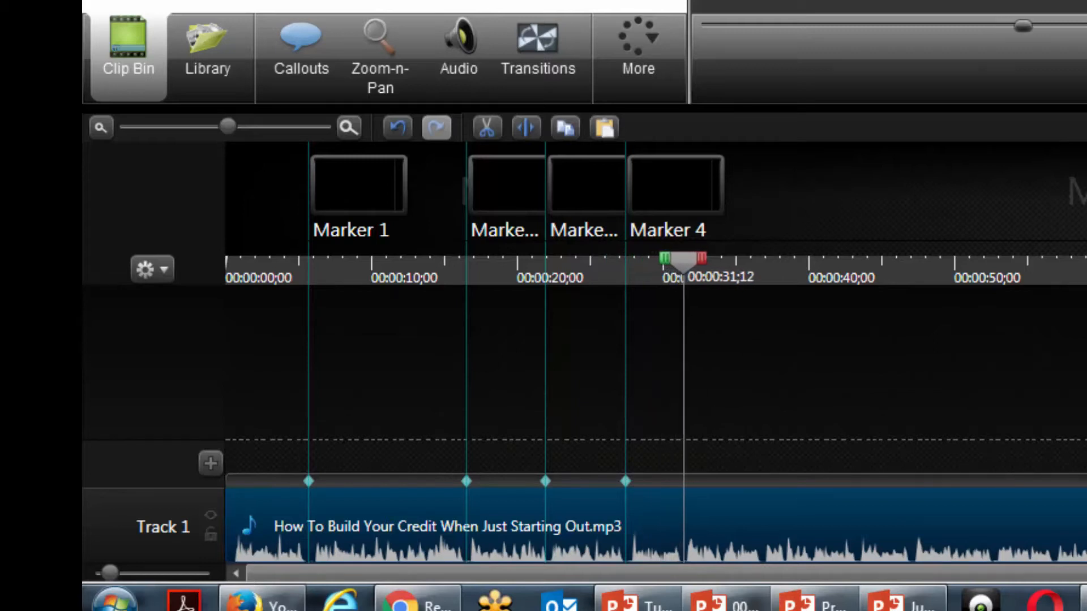
left_click(684, 476)
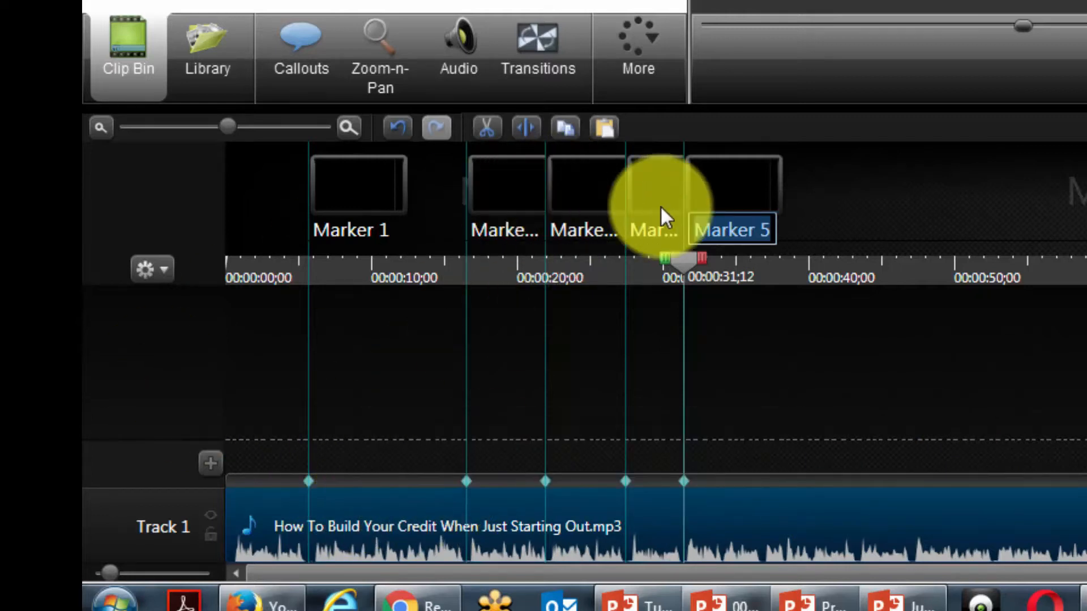
left_click(690, 256)
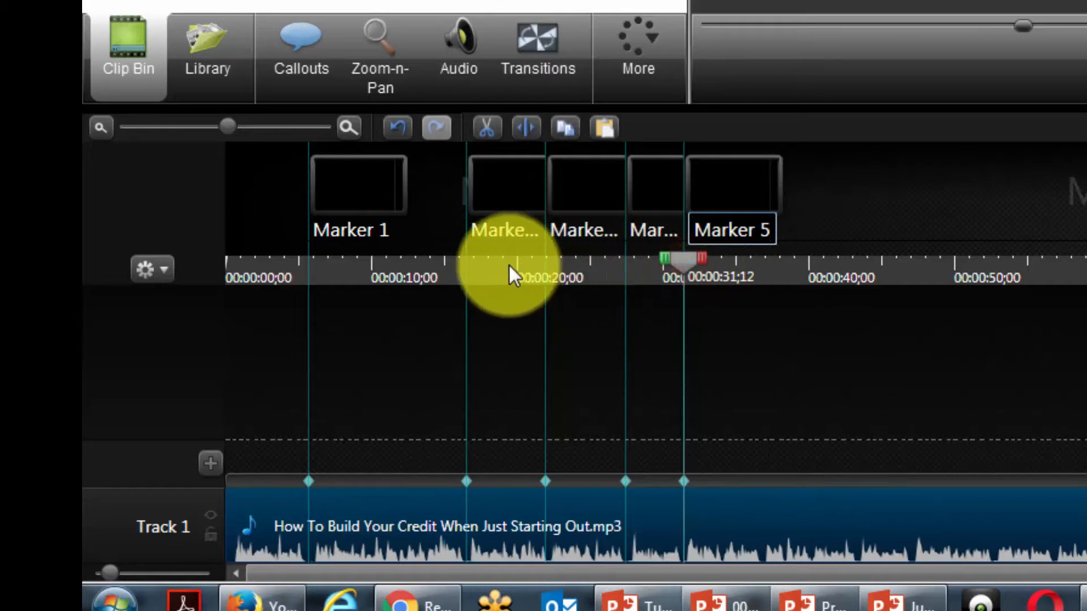
left_click_drag(694, 264, 388, 273)
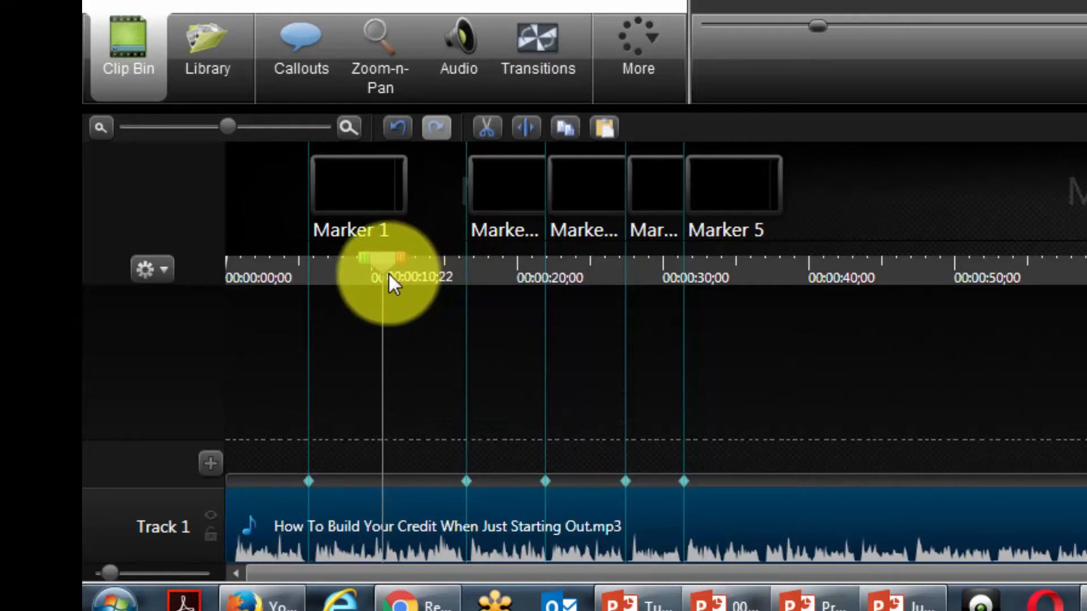
left_click(382, 480)
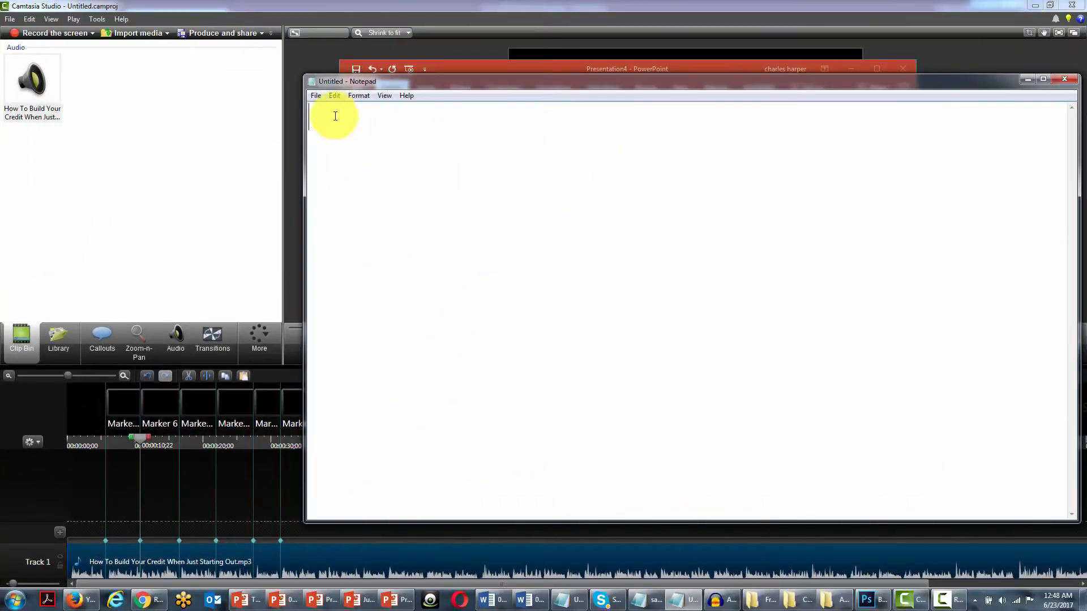
Return the playhead to the timeline start and shrink the blank Notepad window, placing it over the clip bin clear of the playback controls
left_click_drag(307, 145, 616, 146)
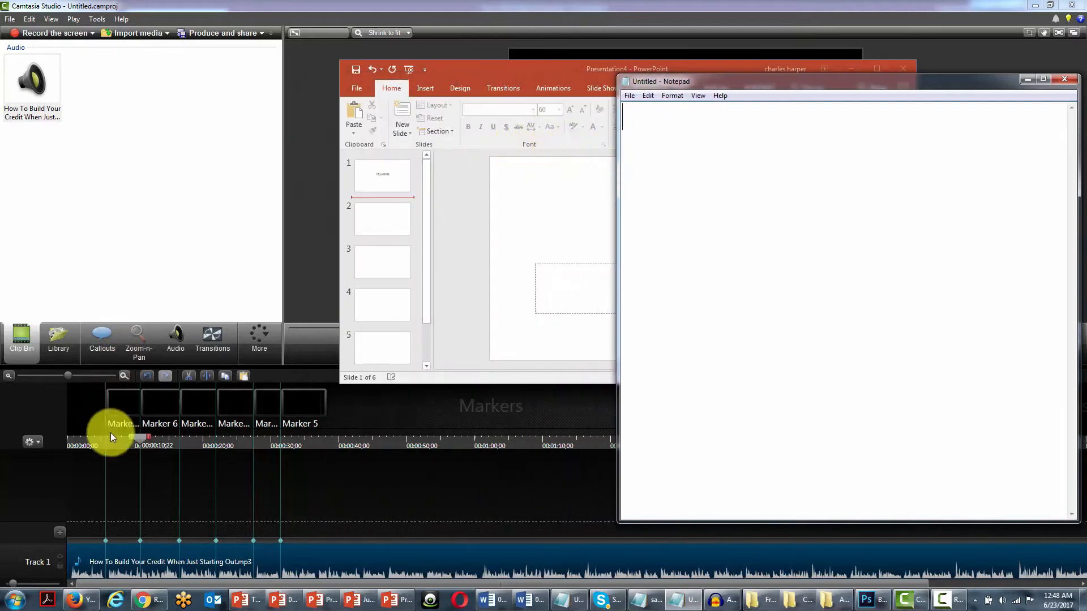
left_click_drag(139, 440, 65, 438)
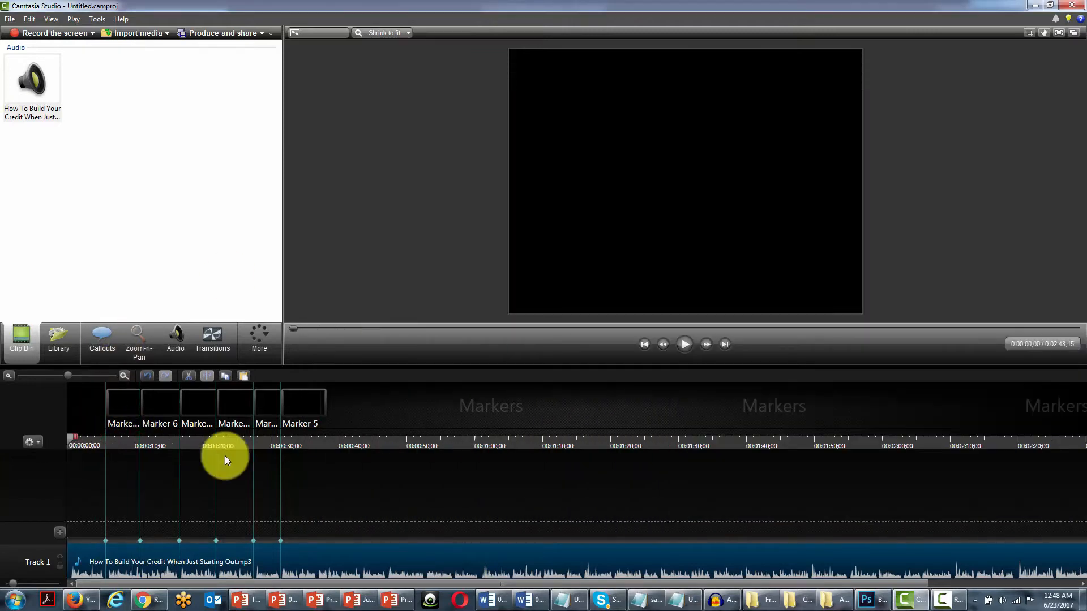
mouse_move(687, 594)
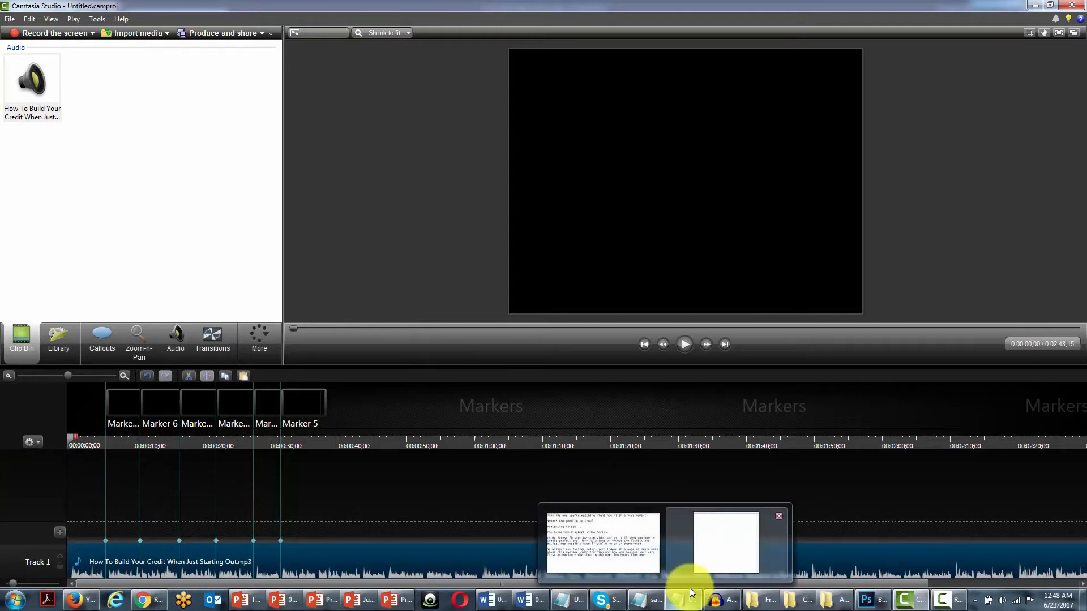
left_click(729, 542)
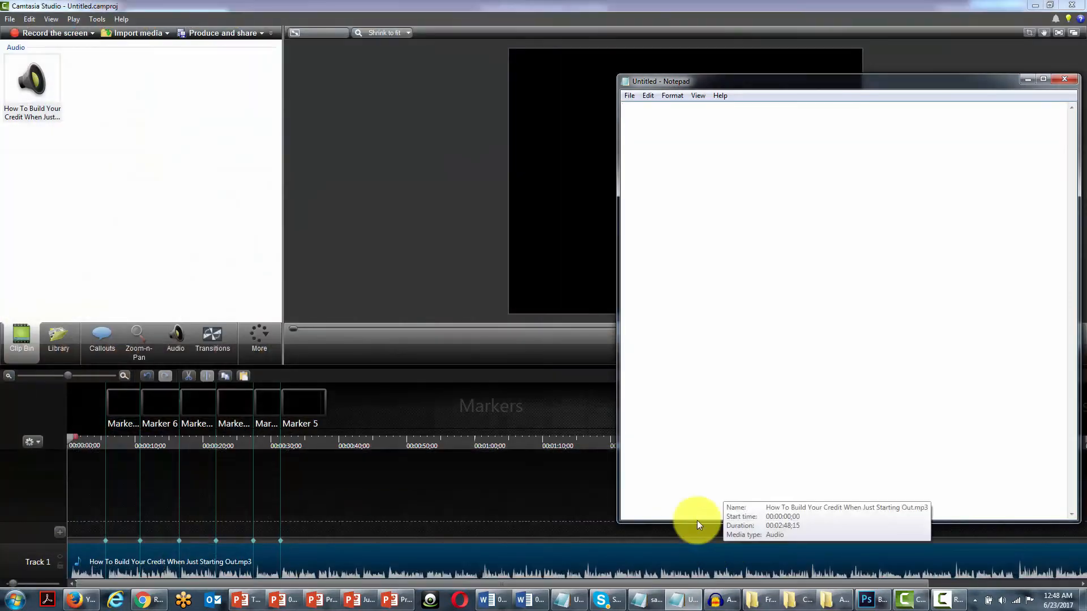
left_click_drag(779, 83, 541, 121)
left_click_drag(840, 553, 782, 481)
left_click_drag(752, 560, 727, 403)
left_click_drag(552, 120, 191, 44)
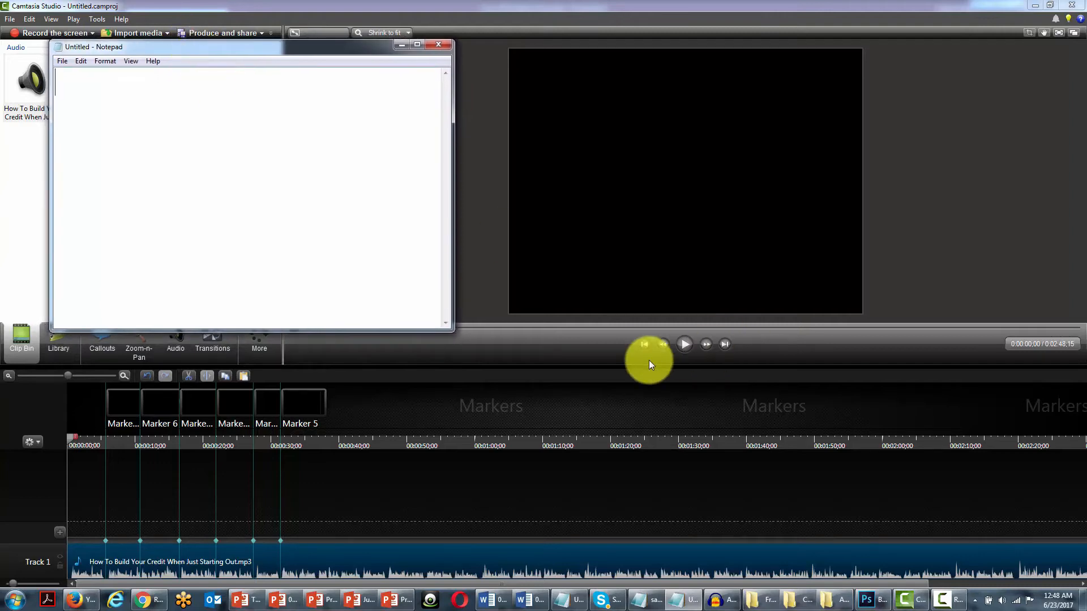
Play the audio from the start to 00:00:05;12, just before the first marker, and return to the blank Notepad note
left_click(685, 346)
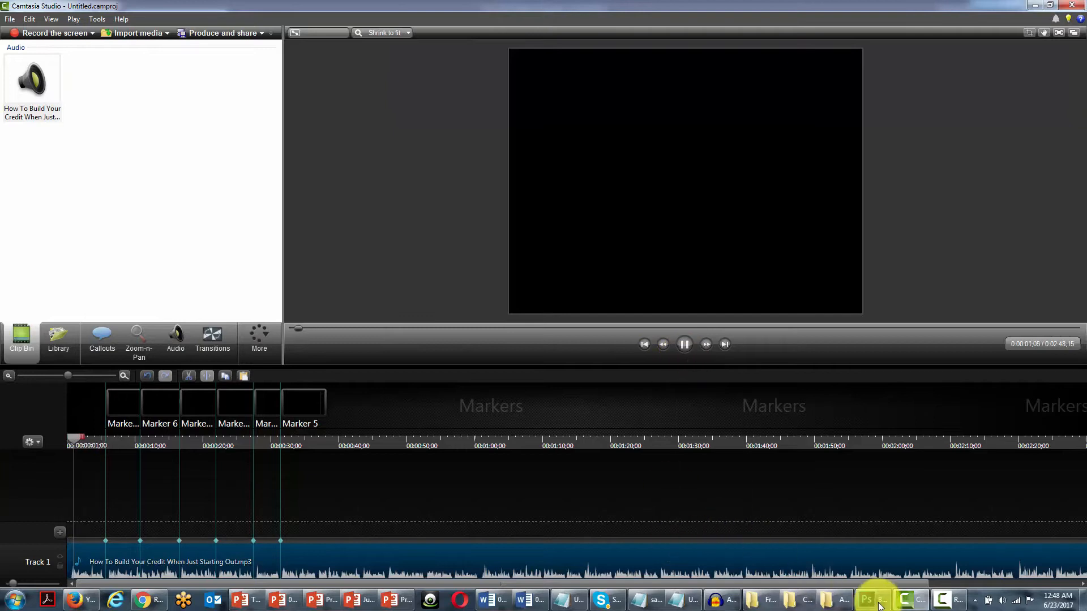
left_click(686, 599)
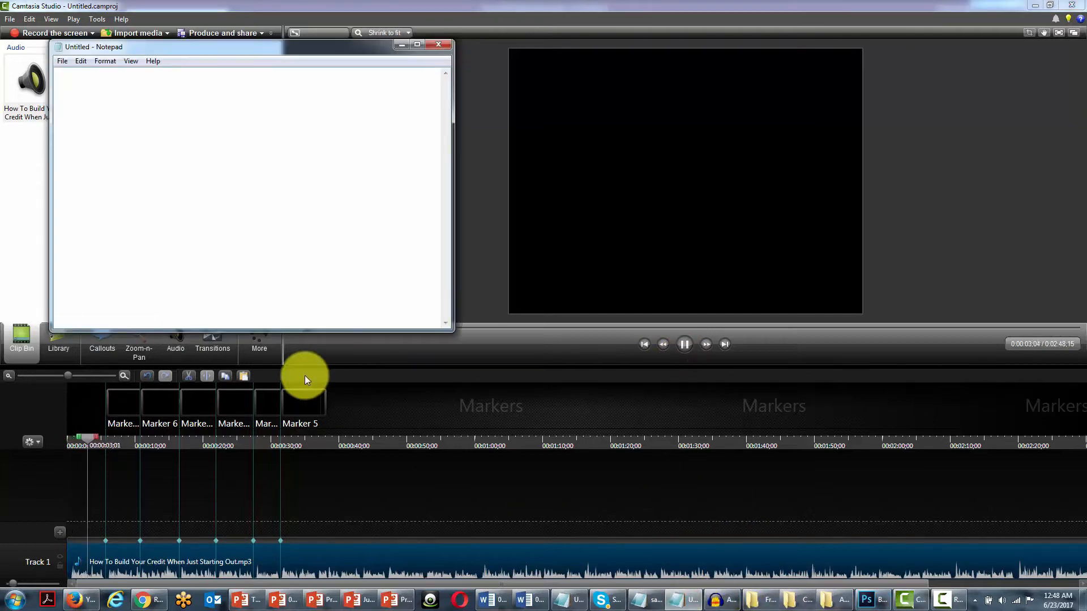
left_click(683, 344)
left_click(685, 597)
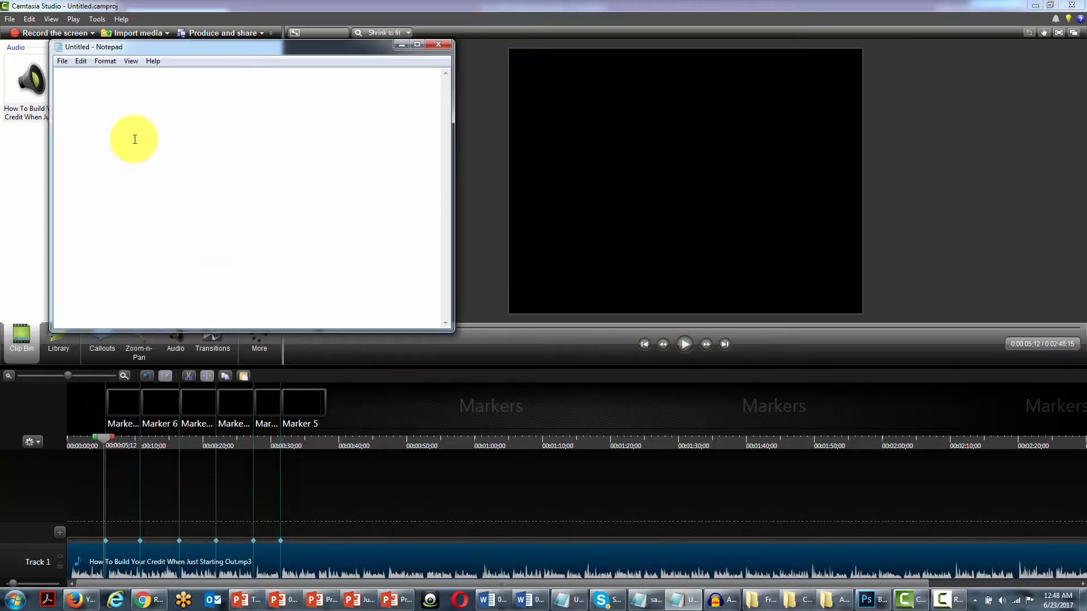
Write the keywords "misconception" and "college" on separate lines in the Notepad note
type("misconcep")
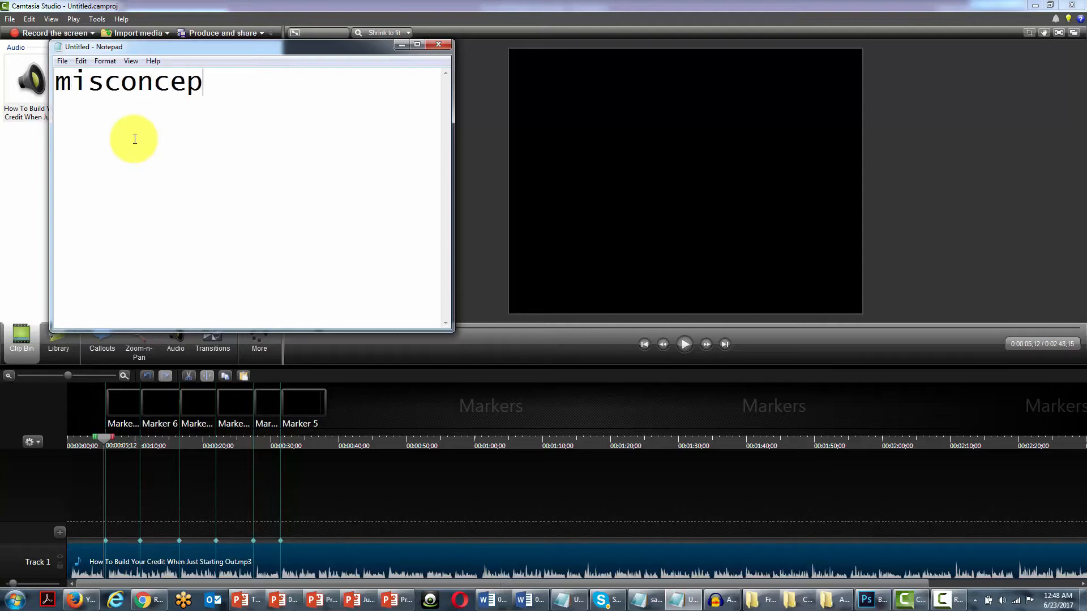
type("tioncool")
key("BackSpace")
key("BackSpace")
type("llege")
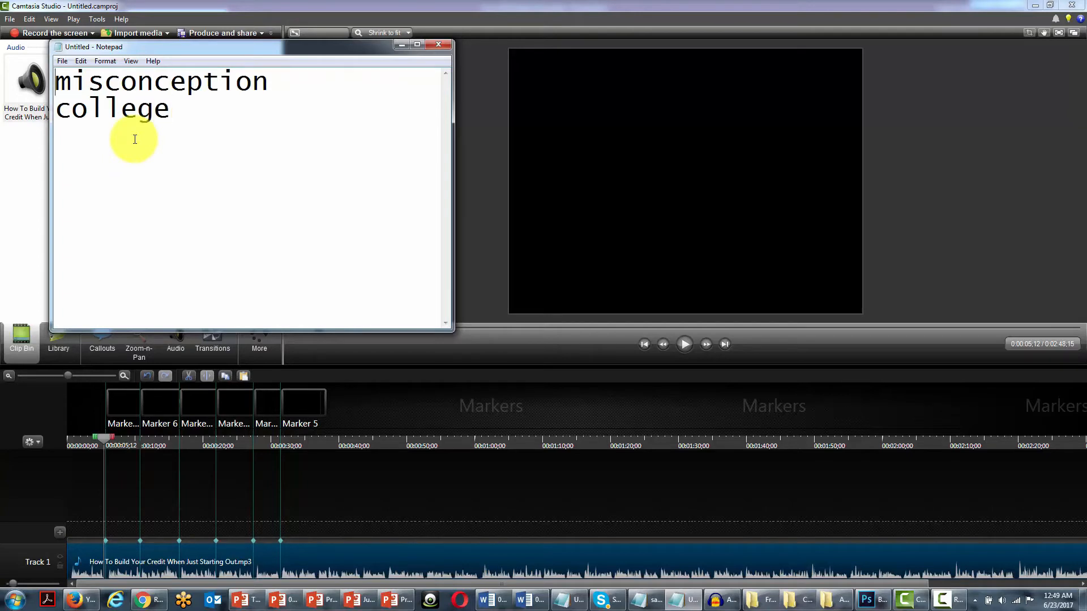
Put the heading 1 above the first keywords, play the audio on to 00:00:11;02, and return to the note
key("Return")
type("1")
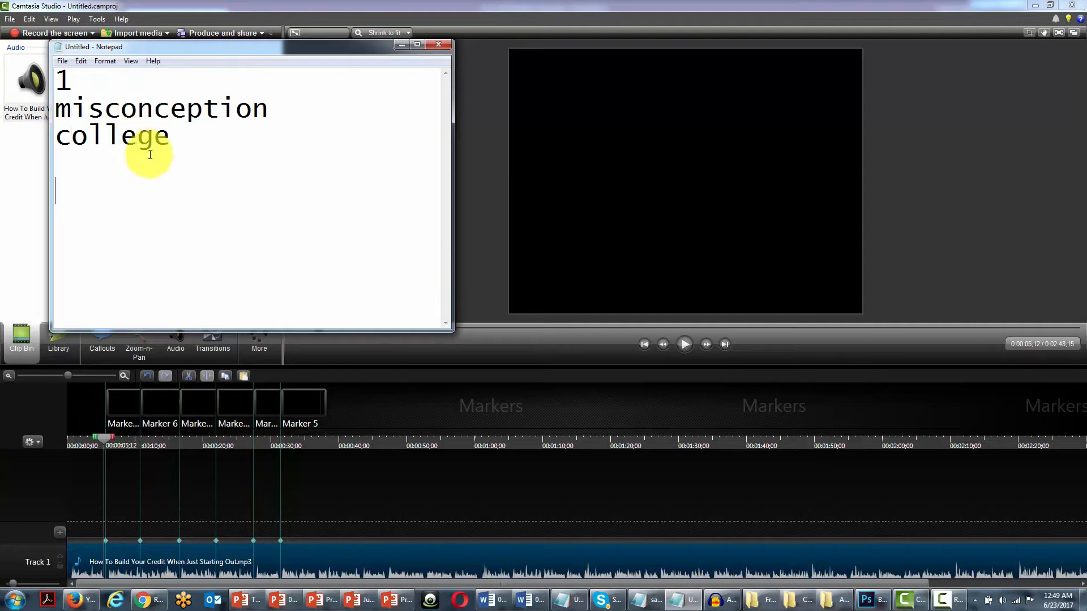
left_click(682, 344)
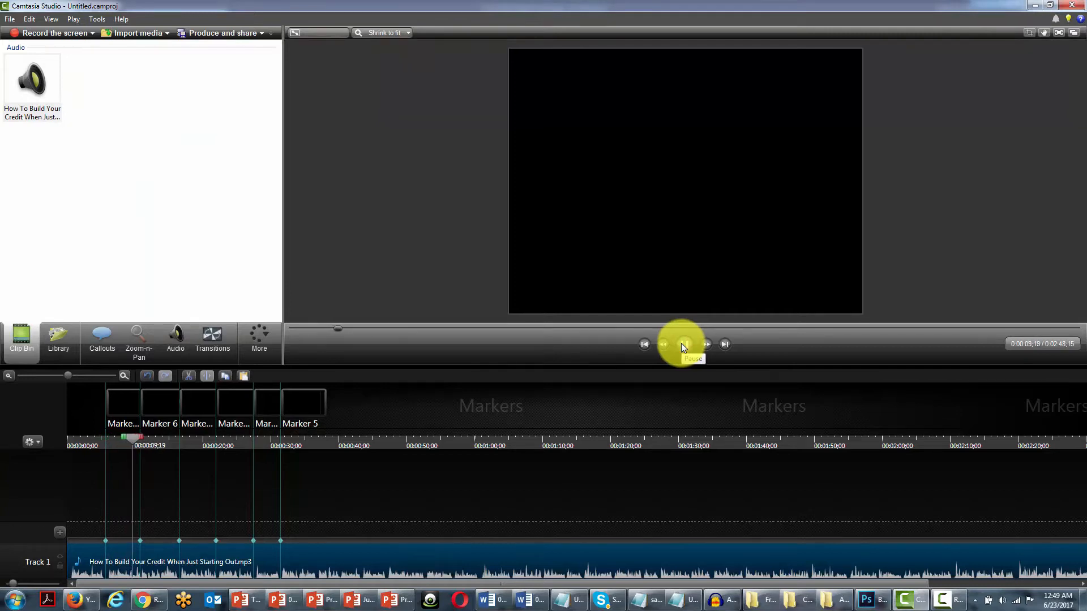
left_click(682, 345)
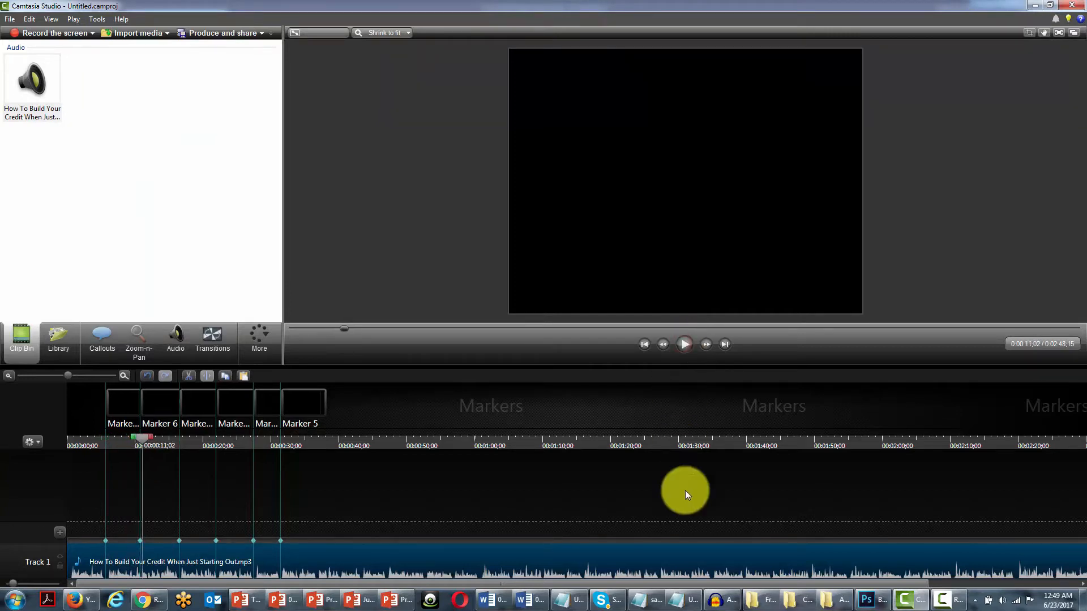
left_click(684, 599)
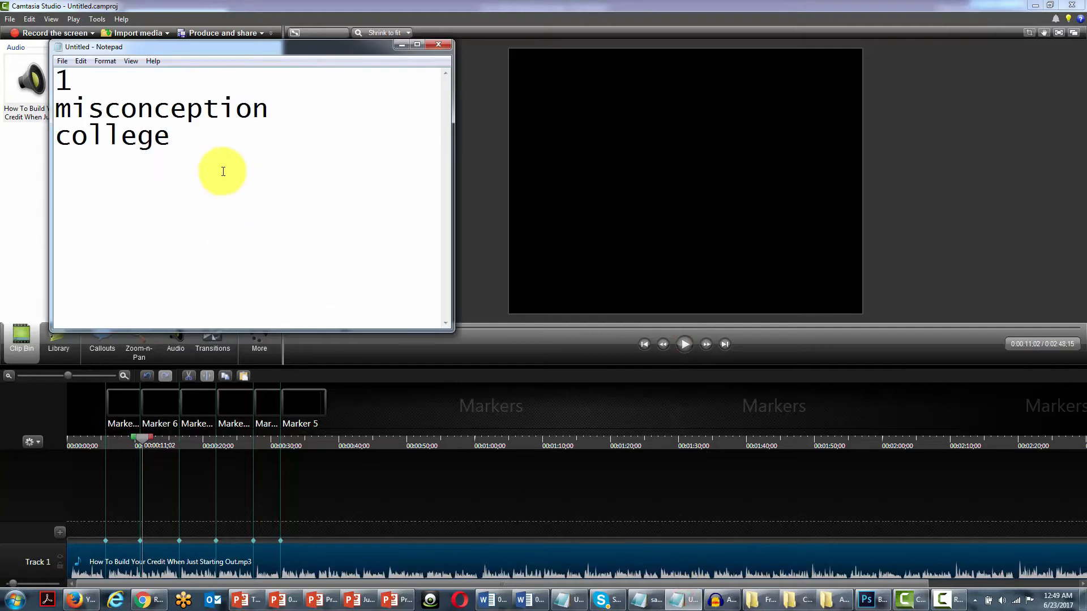
Add a section headed 2 to the note, with the keywords "after" and "credit card" on separate lines
key("Return")
key("Return")
type("2")
key("Return")
type("after")
key("Return")
type("c")
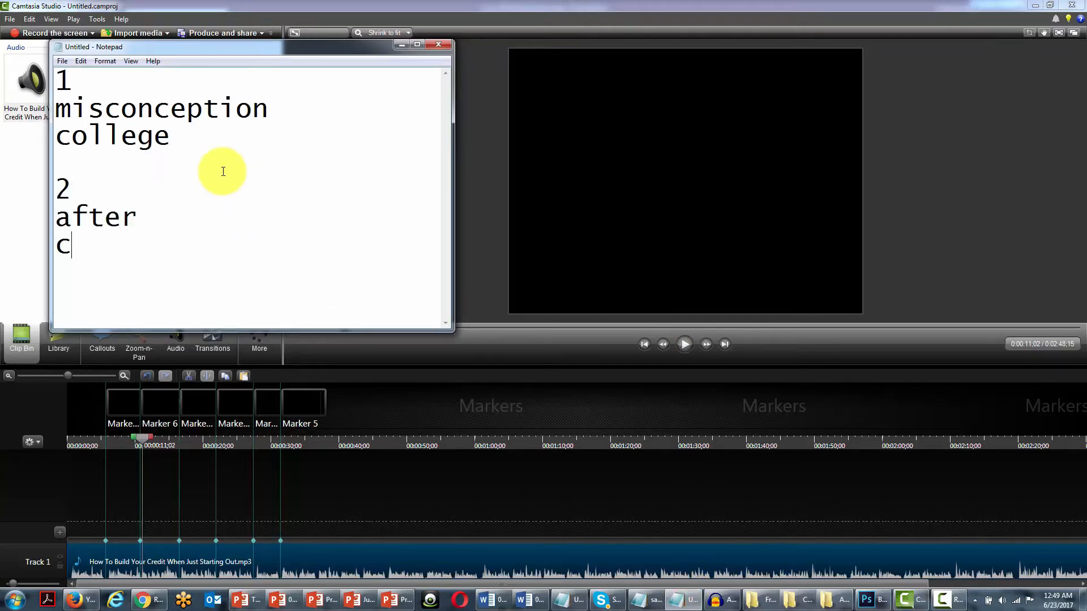
type("redit card")
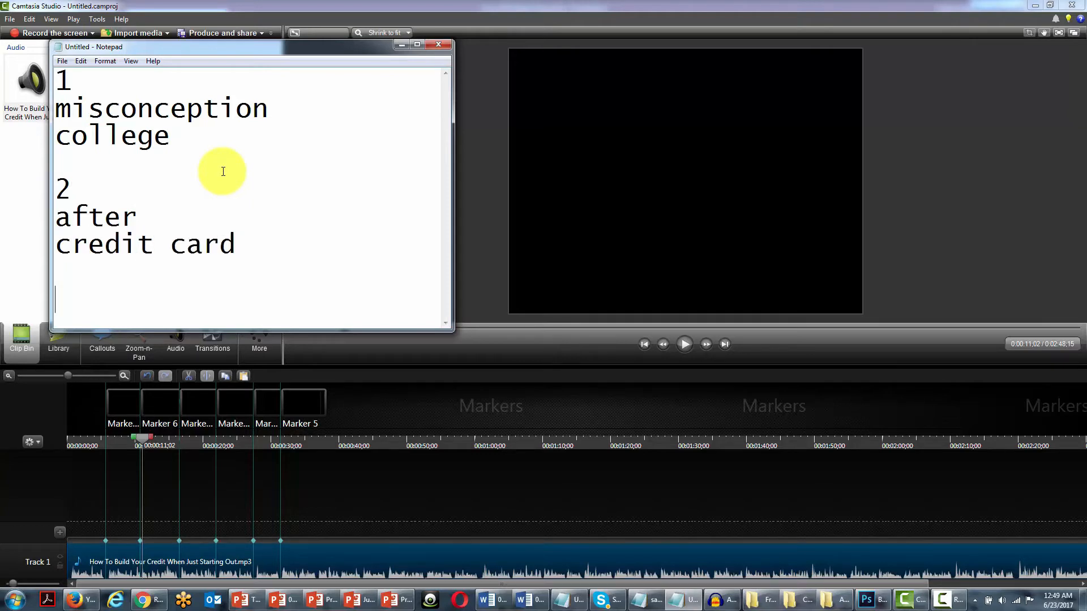
Start a section headed 3 in the note, play the audio on to 00:00:16;16, and return to the note
key("Return")
key("Return")
type("3")
key("Return")
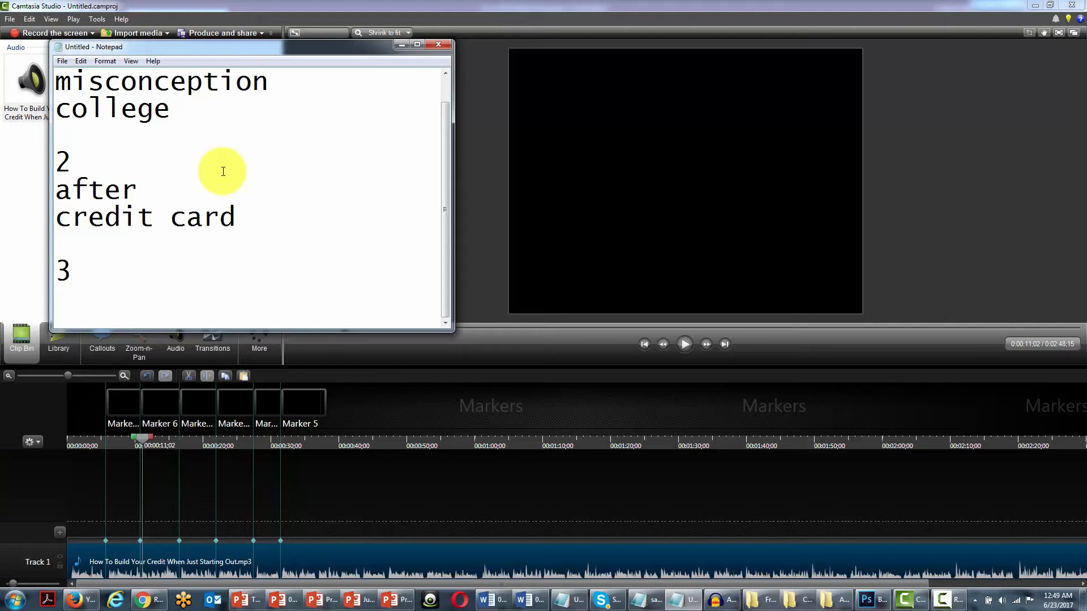
left_click(681, 346)
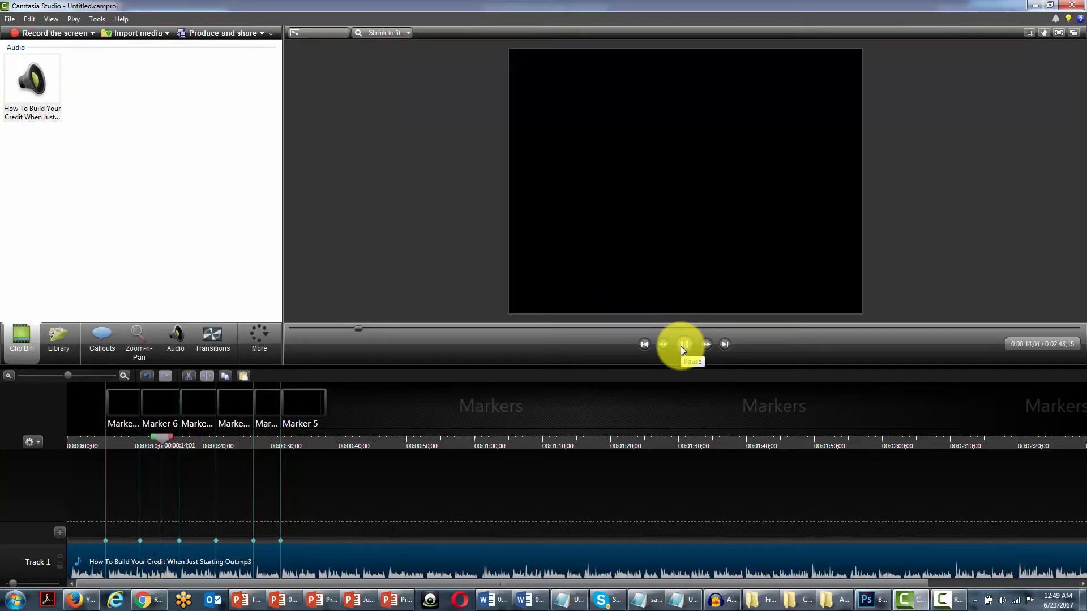
left_click(680, 345)
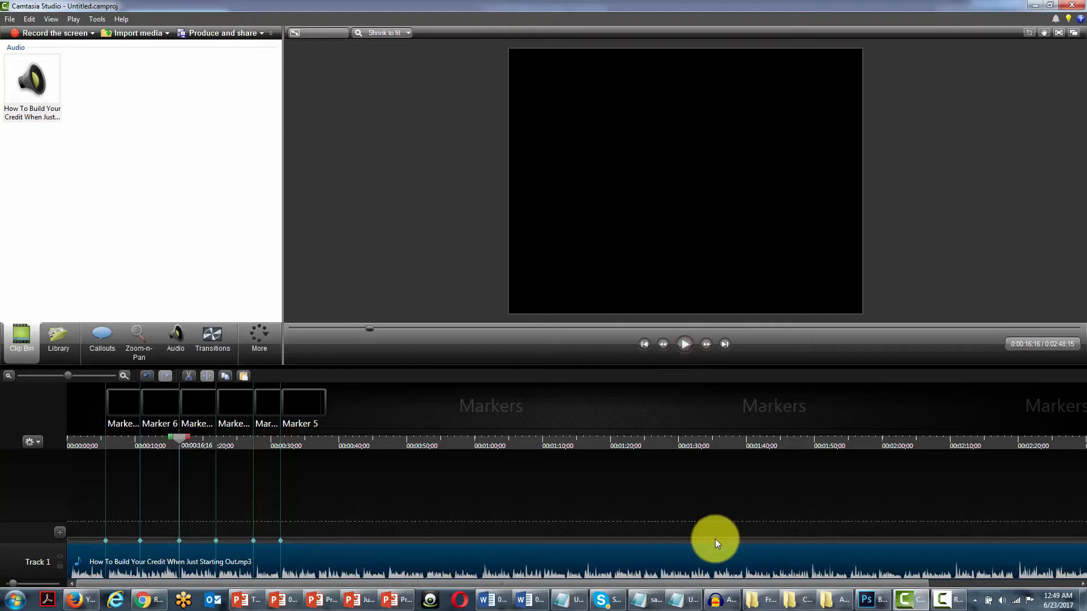
left_click(684, 600)
Write the keywords "prevent" and "getting a line of" on separate lines under heading 3
type("prevent")
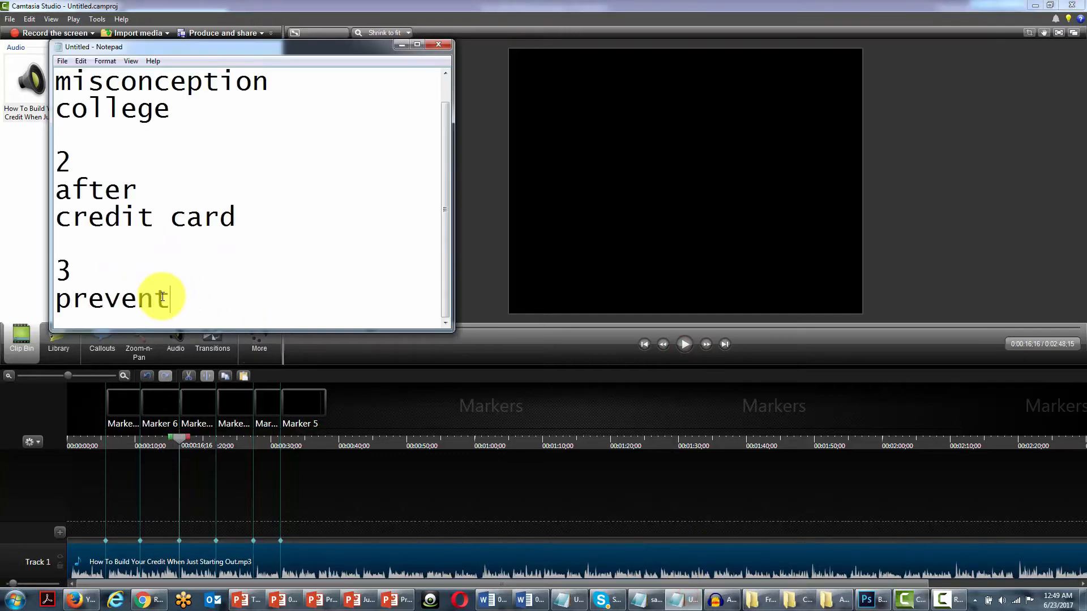
key("Return")
type("ge")
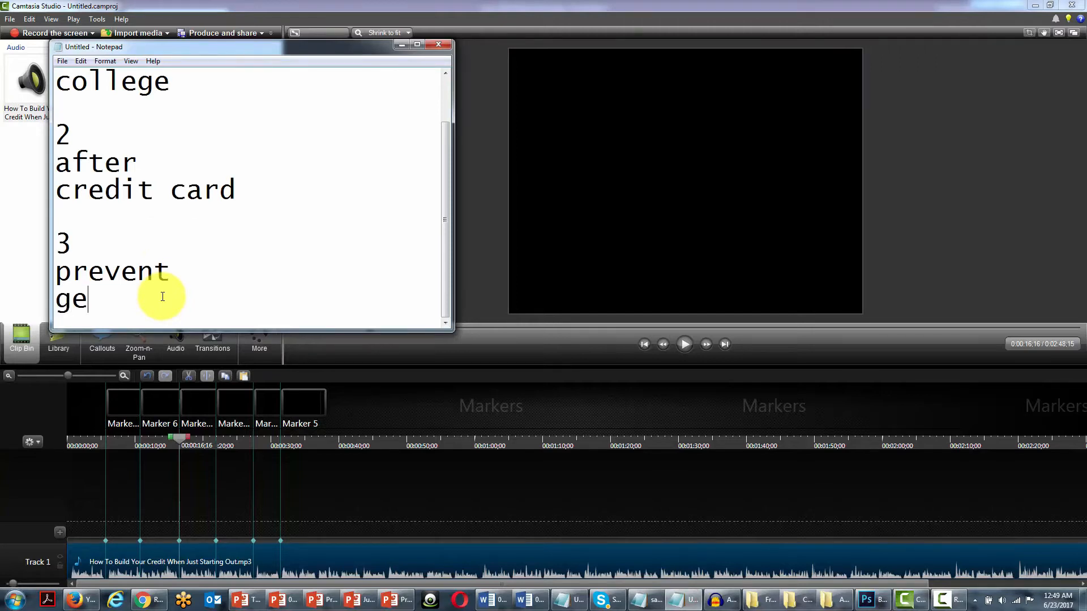
type("tting a line of")
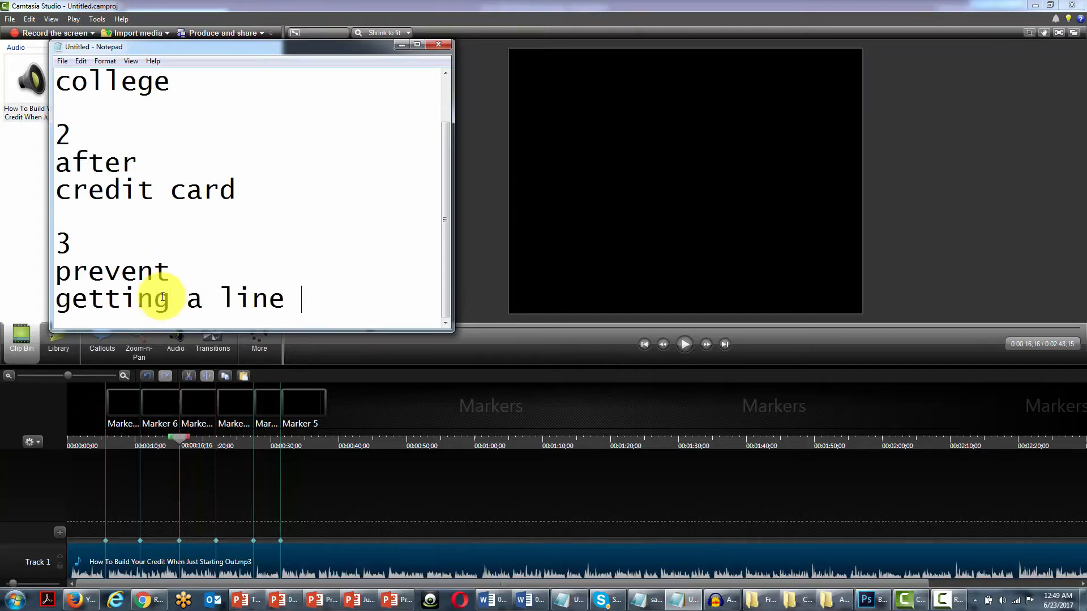
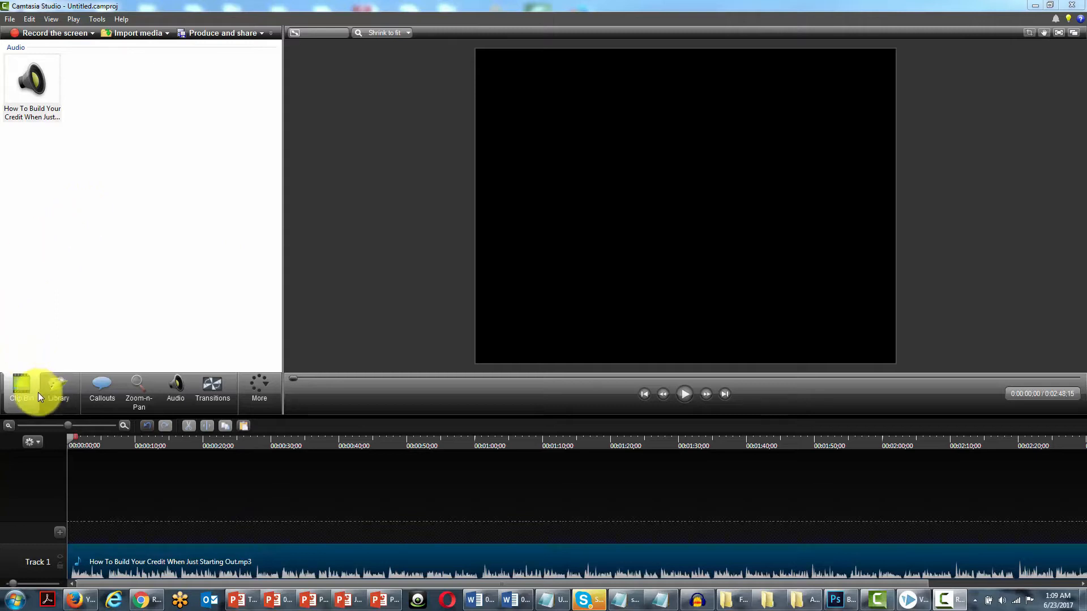
Scrub the playhead from the timeline start to 00:00:27;14 and back to examine the pauses in the audio waveform
left_click(68, 437)
left_click_drag(69, 437, 106, 443)
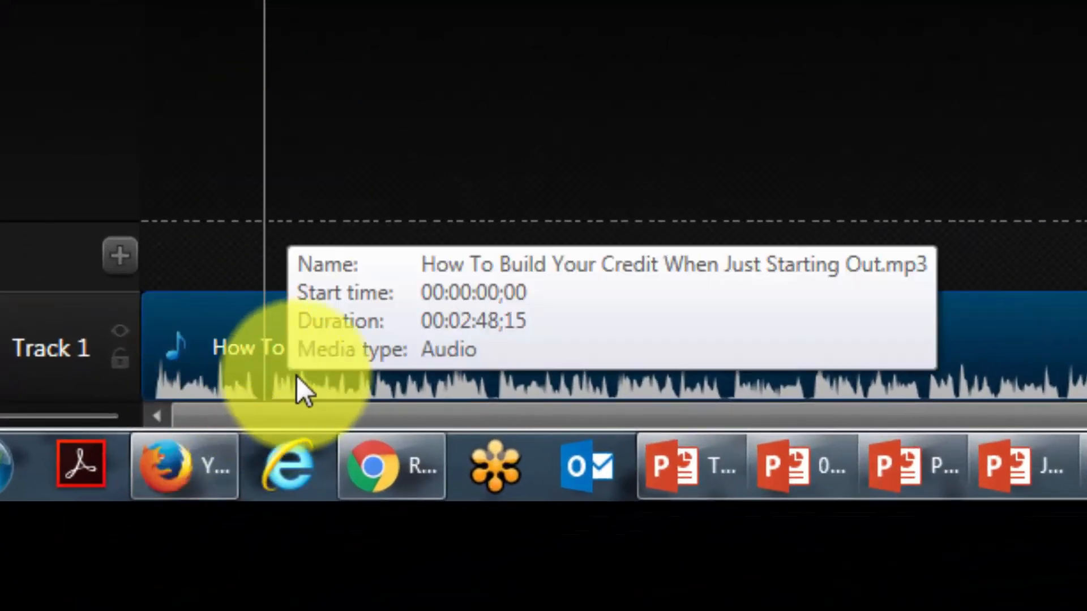
left_click_drag(266, 6, 730, 10)
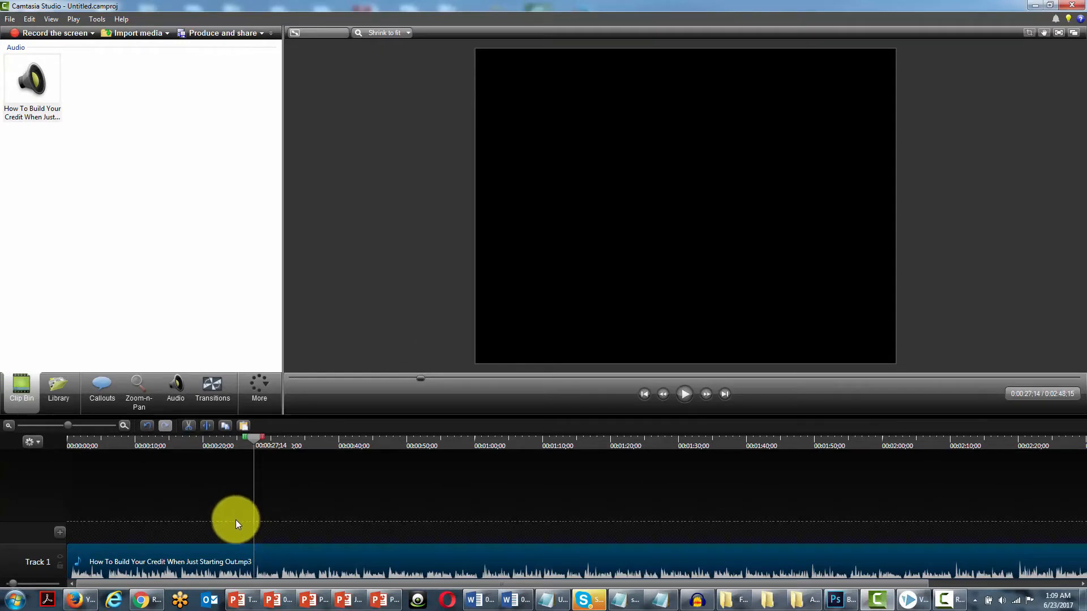
left_click_drag(253, 438, 147, 449)
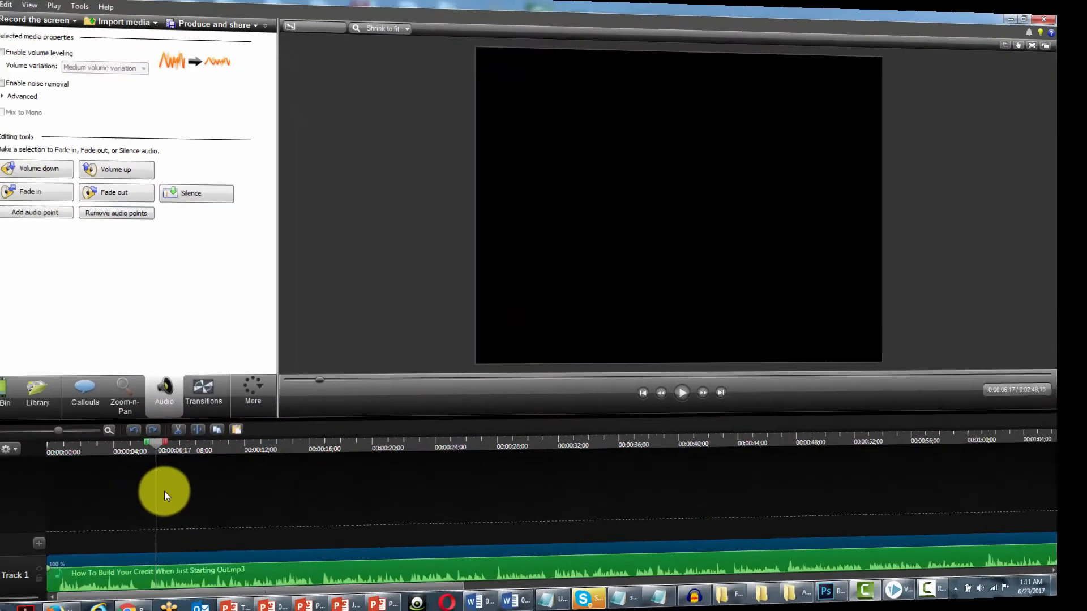
Split the audio clip at 00:00:10;29 and shift the second part later, leaving a gap of about 7 frames
left_click_drag(168, 442, 235, 450)
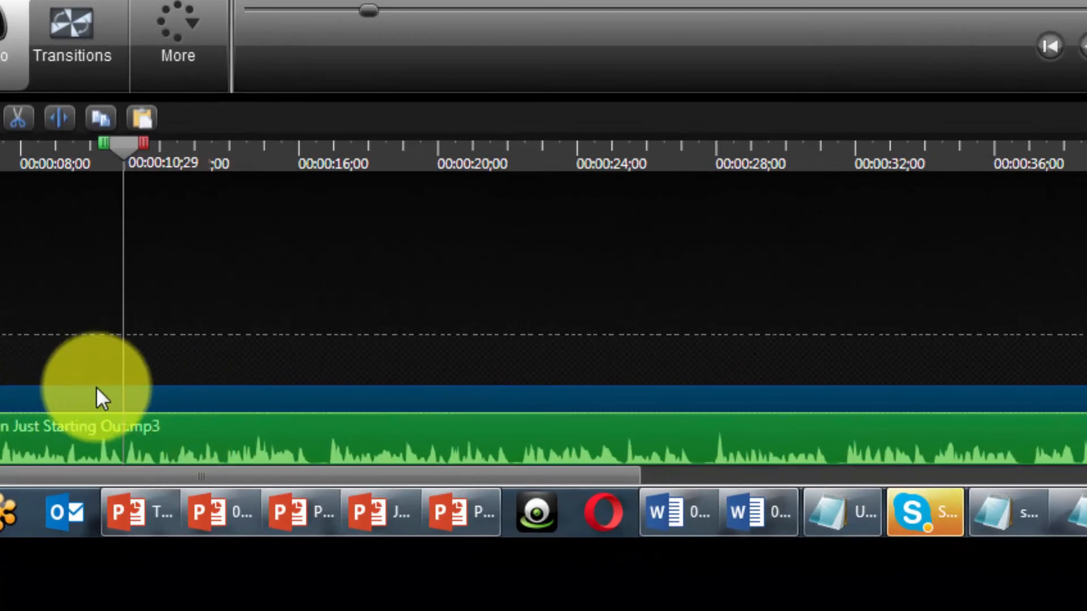
left_click(53, 120)
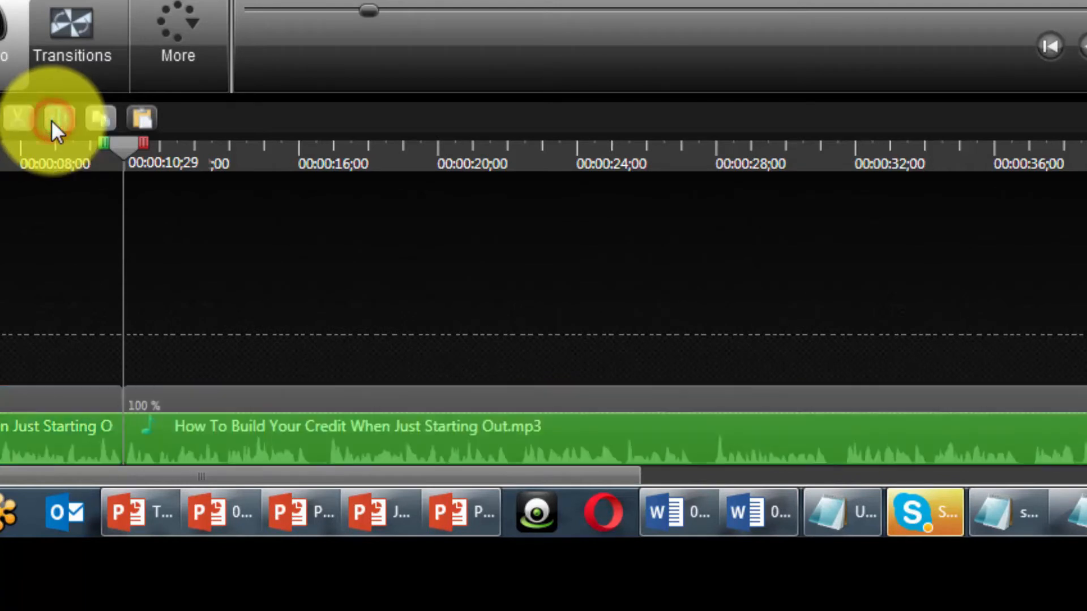
left_click(164, 390)
left_click_drag(168, 393, 175, 391)
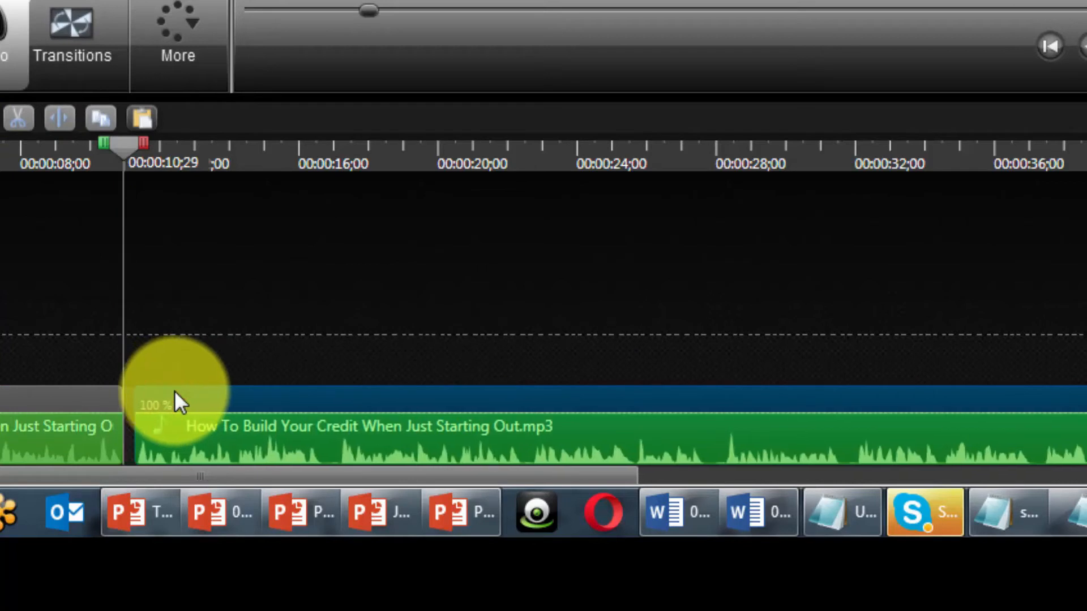
left_click_drag(172, 393, 178, 393)
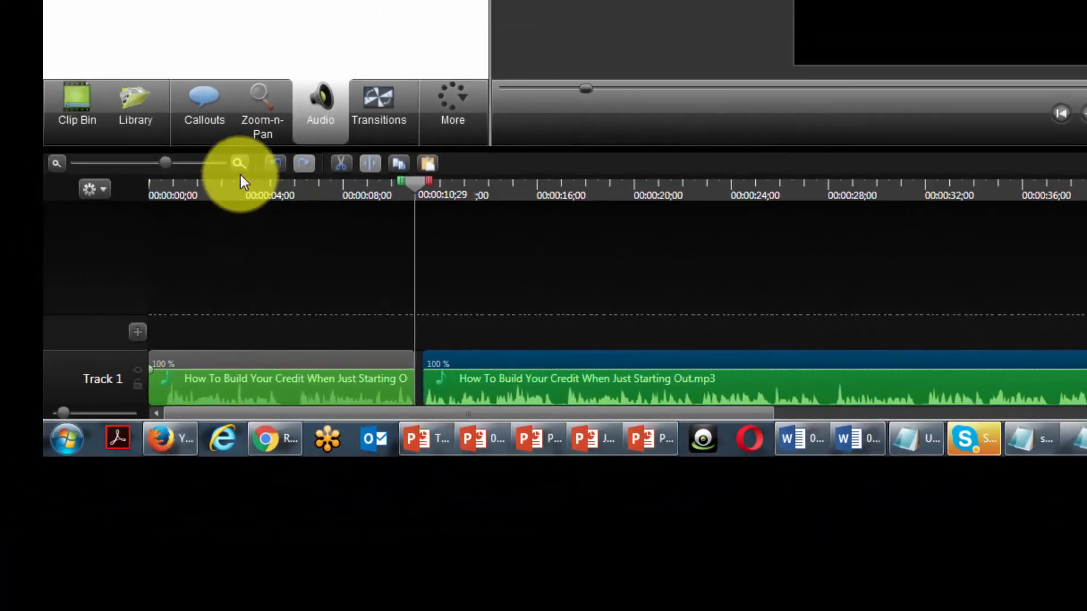
Move the second audio clip slightly earlier, narrowing the gap after the first clip to about 4 frames
left_click(239, 164)
left_click(239, 164)
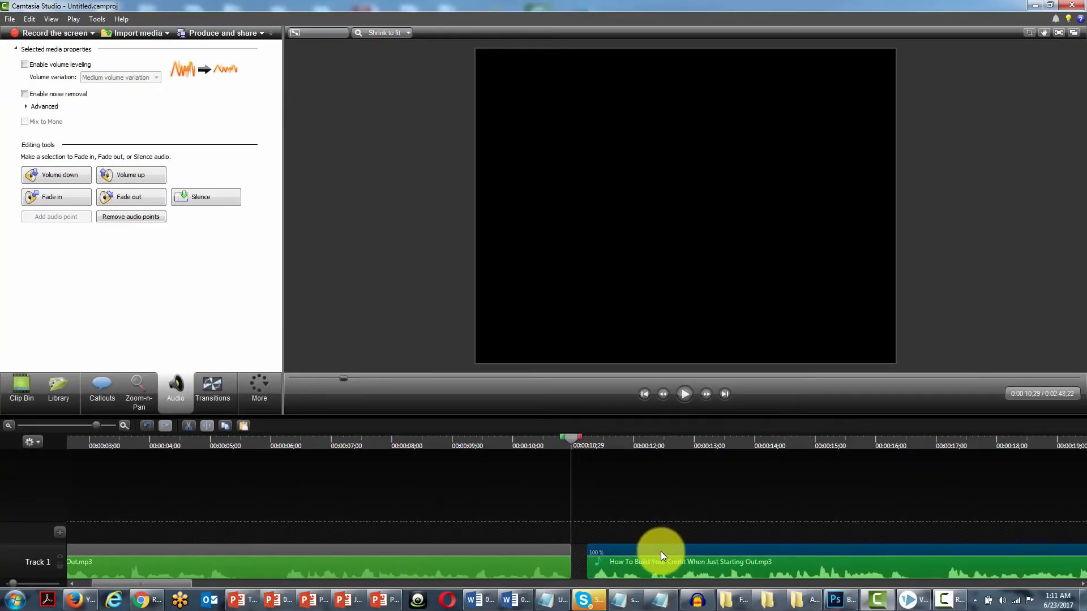
left_click_drag(661, 551, 654, 555)
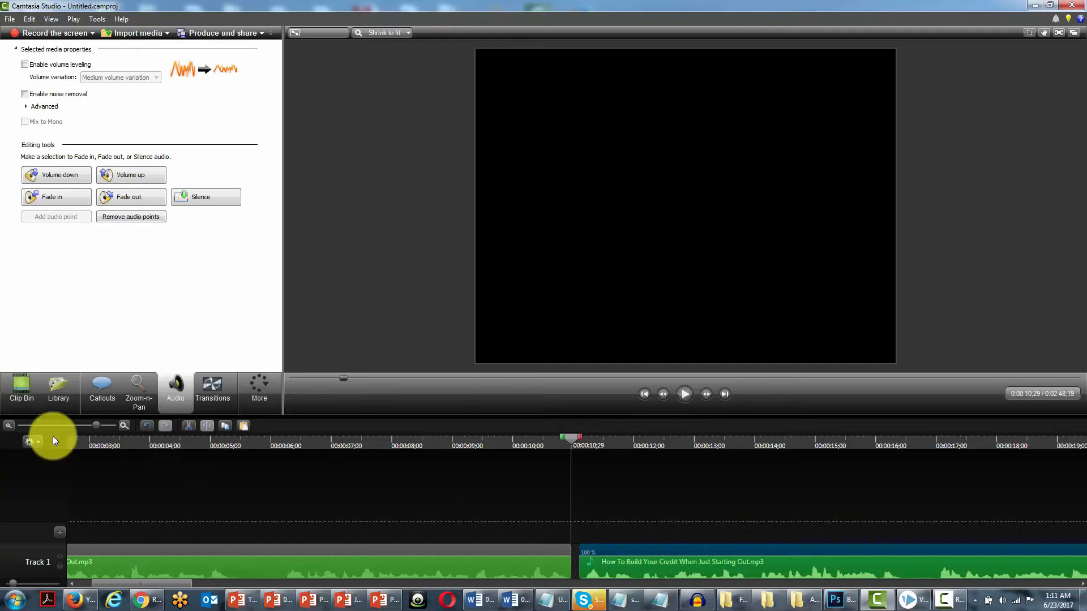
Split the second audio clip at 00:00:29;21 and shift the remainder later, leaving a gap of about 12 frames
left_click(9, 426)
left_click(8, 425)
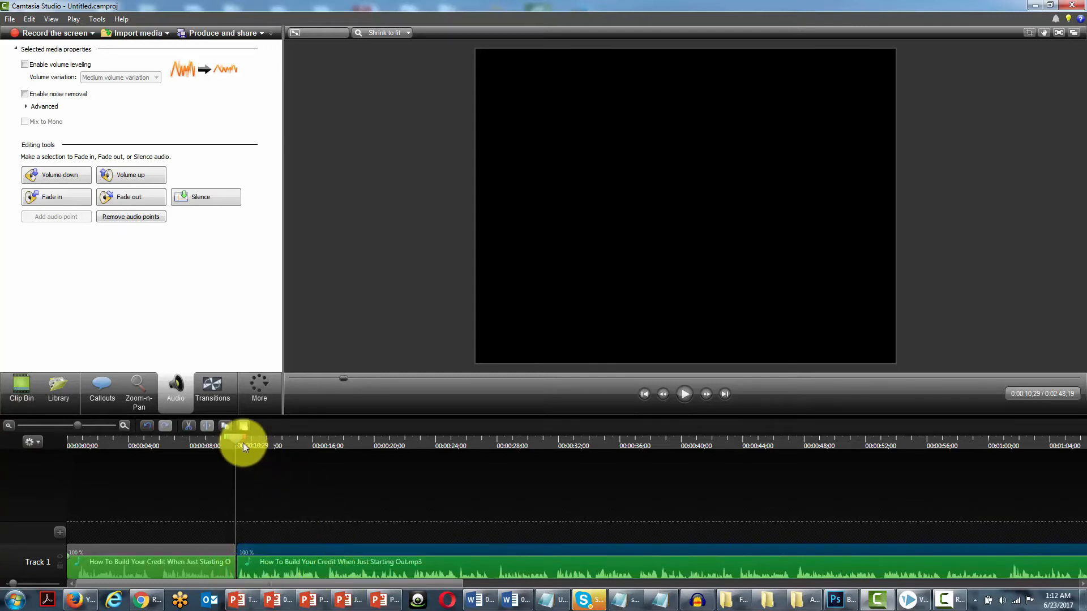
left_click_drag(242, 441, 523, 463)
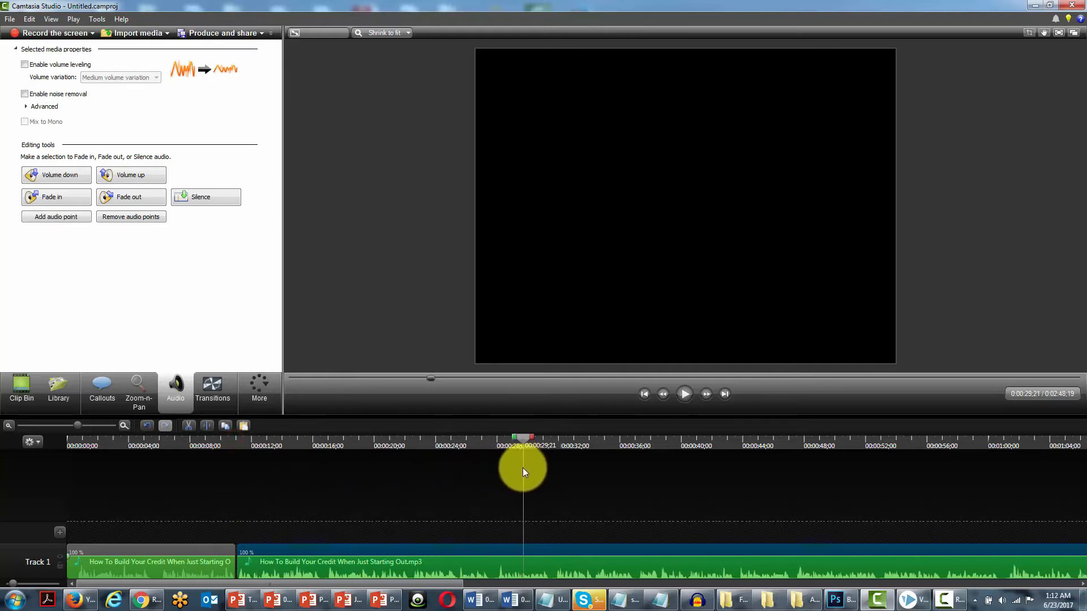
left_click(545, 551)
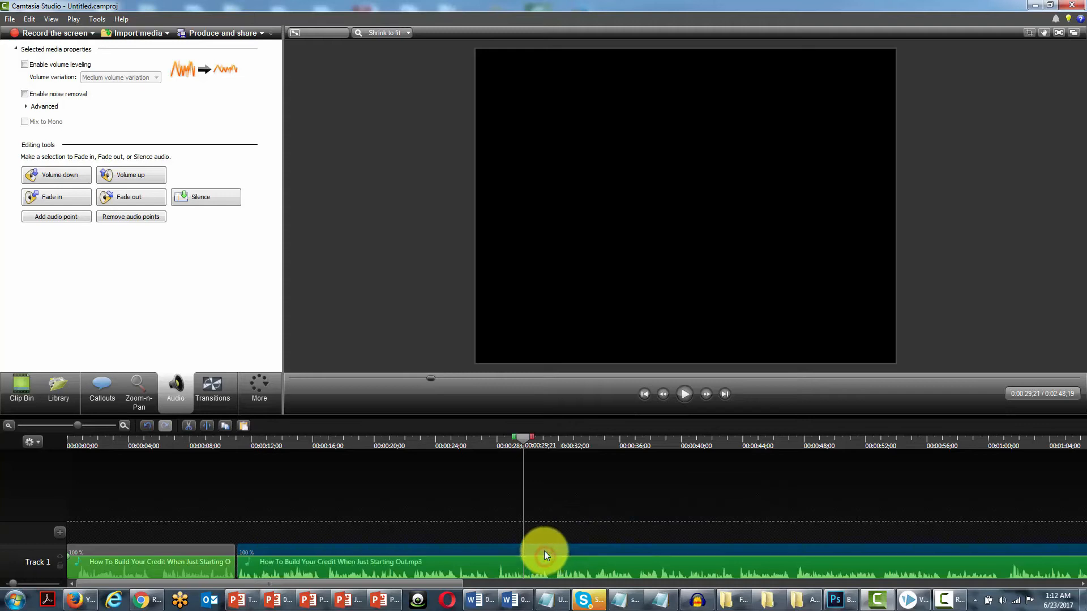
left_click(207, 425)
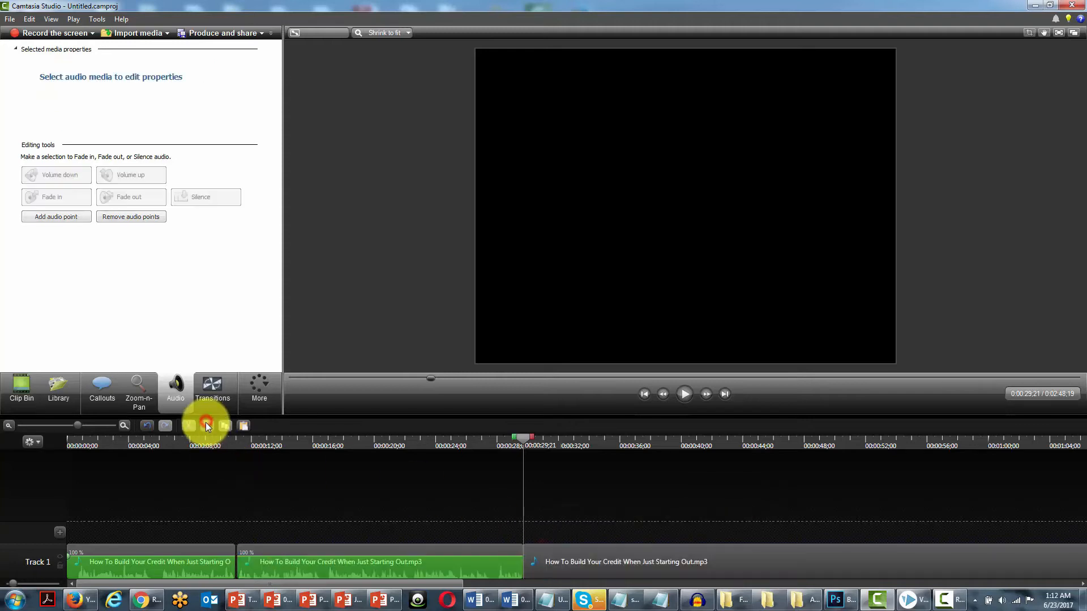
left_click(553, 552)
left_click_drag(556, 551, 560, 549)
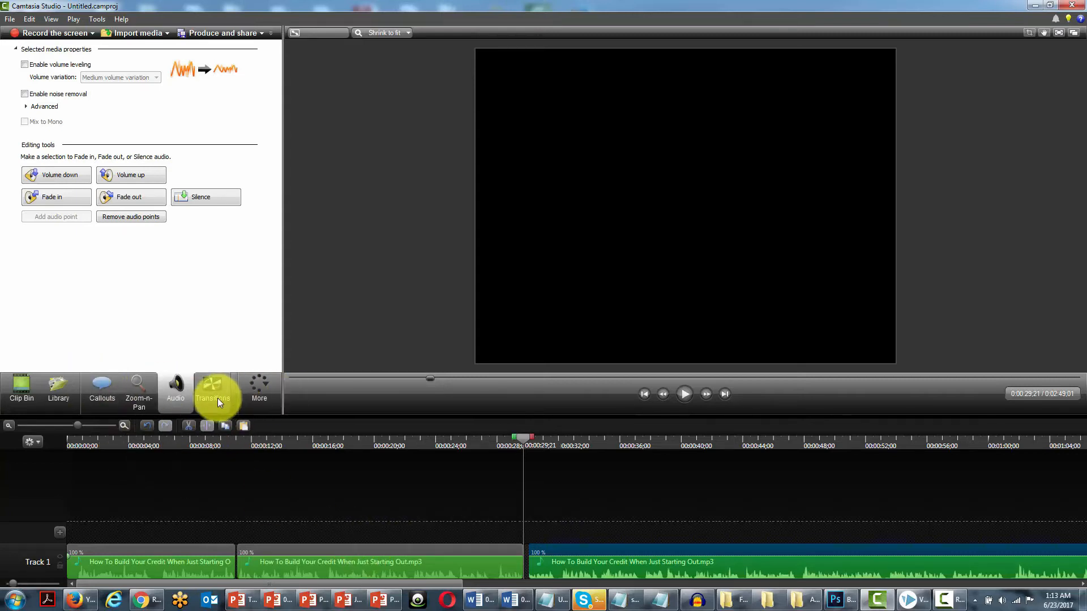
Shrink the corporate music folder window and add AccruedInterest_Full.mp3 from it to the clip bin, leaving the folder window minimized
left_click(51, 387)
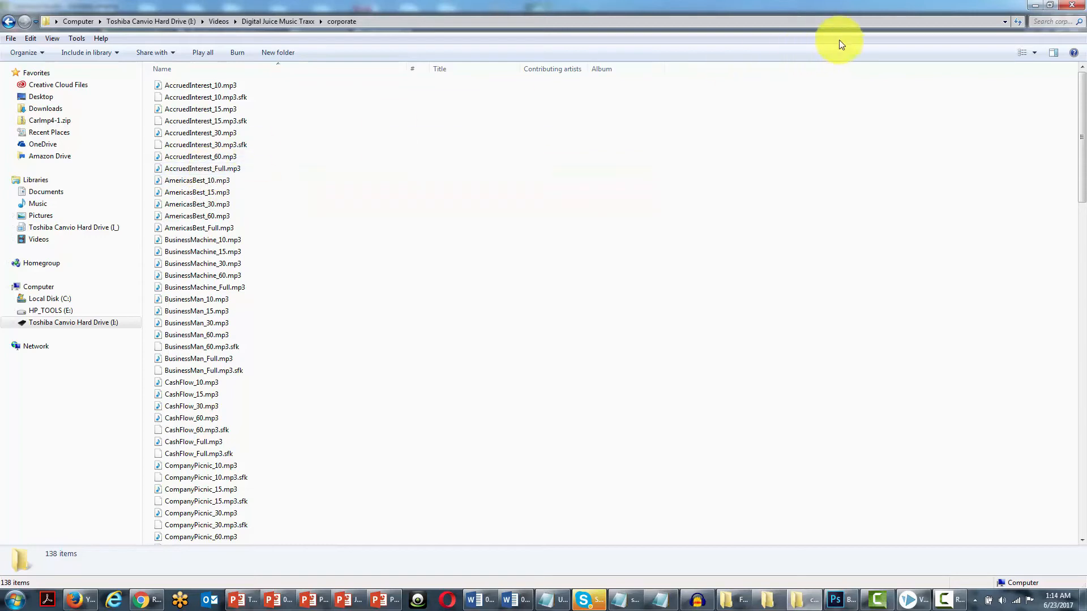
left_click(1050, 5)
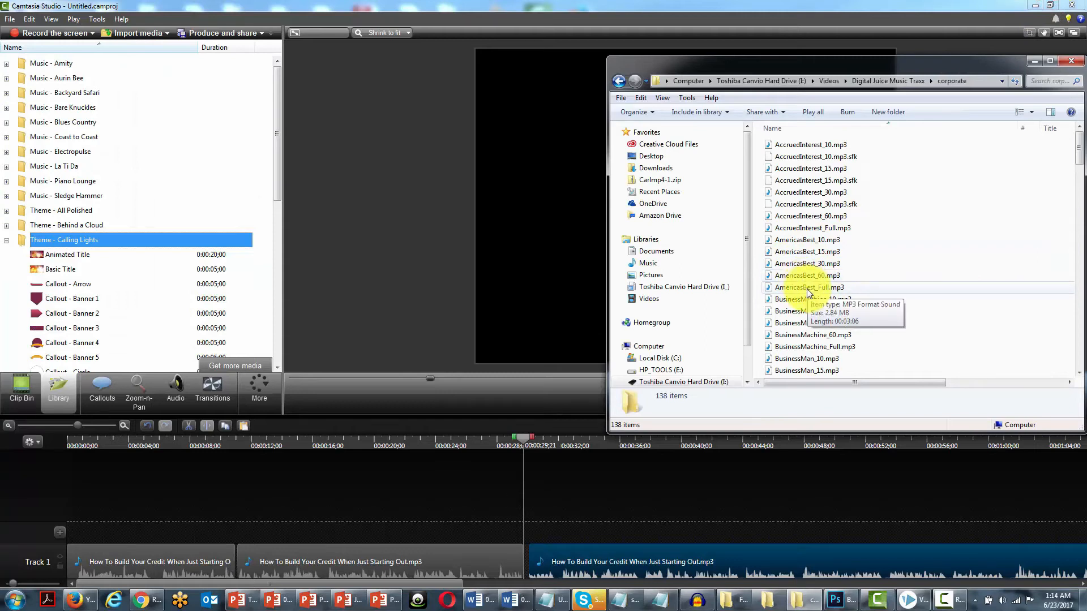
left_click(31, 399)
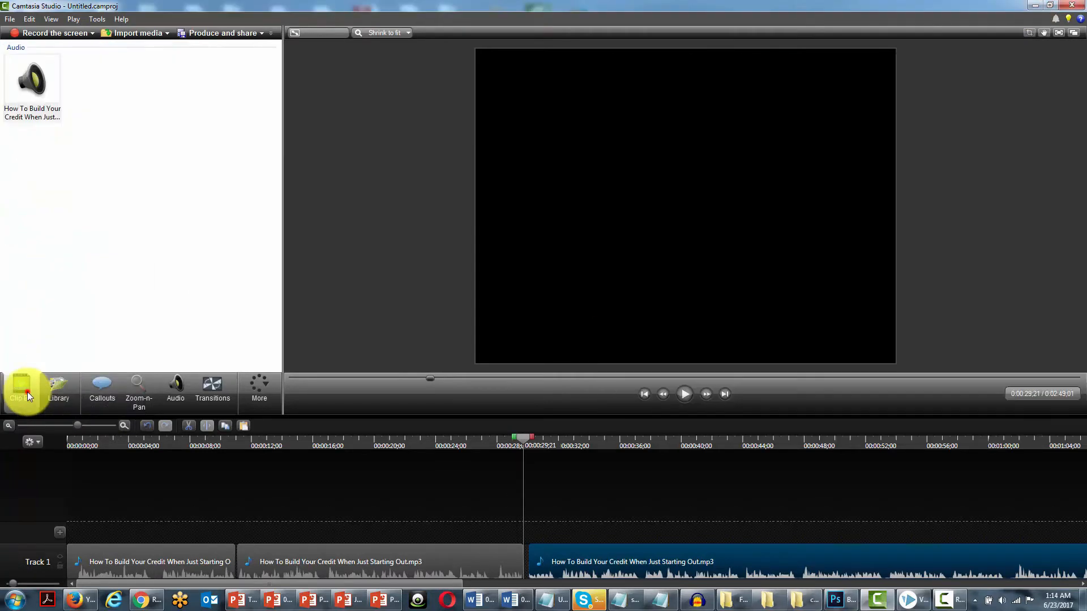
left_click(798, 600)
left_click_drag(813, 227, 74, 230)
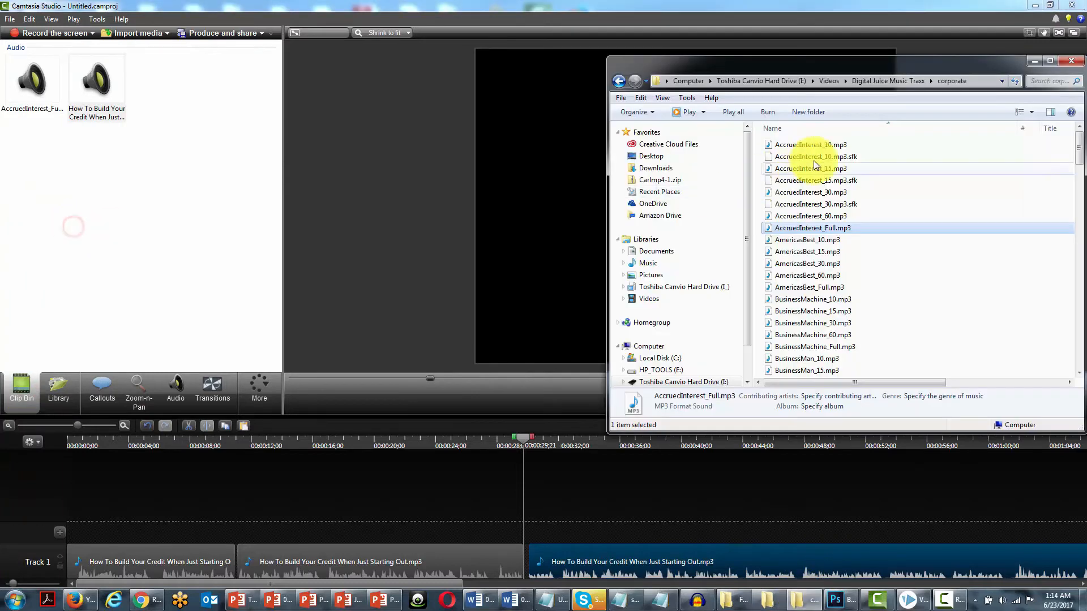
left_click(1029, 61)
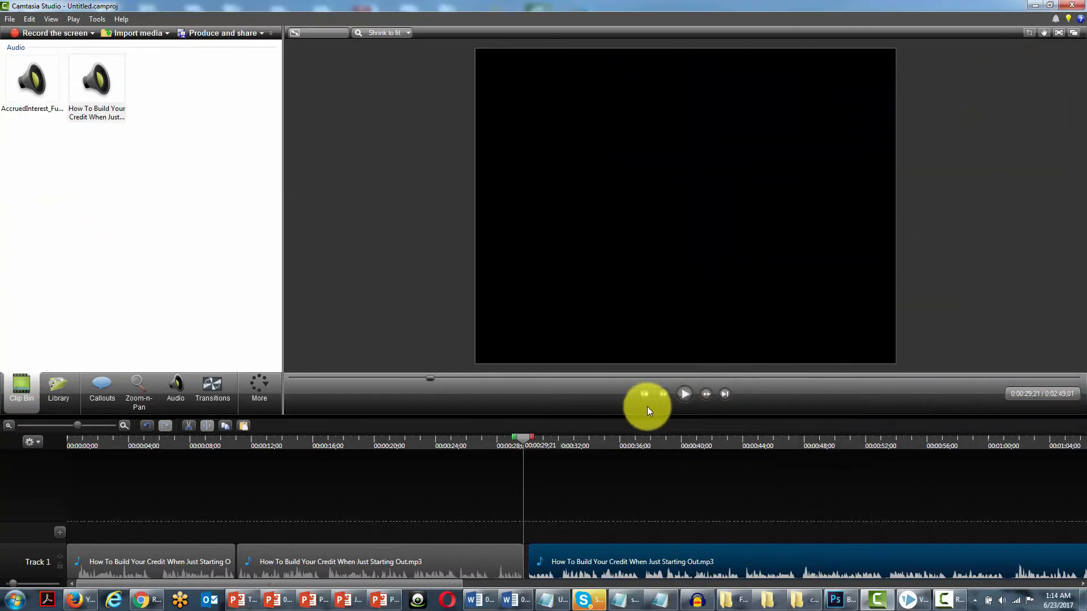
Return the playhead to the timeline start and add AccruedInterest_Full.mp3 to the timeline there
key("ctrl+Home")
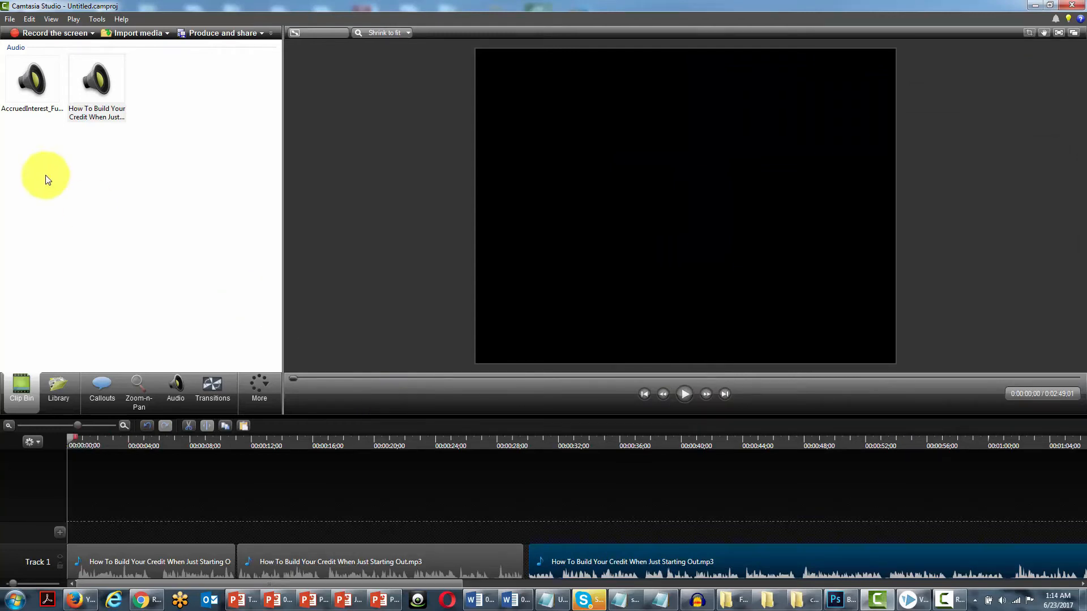
right_click(33, 80)
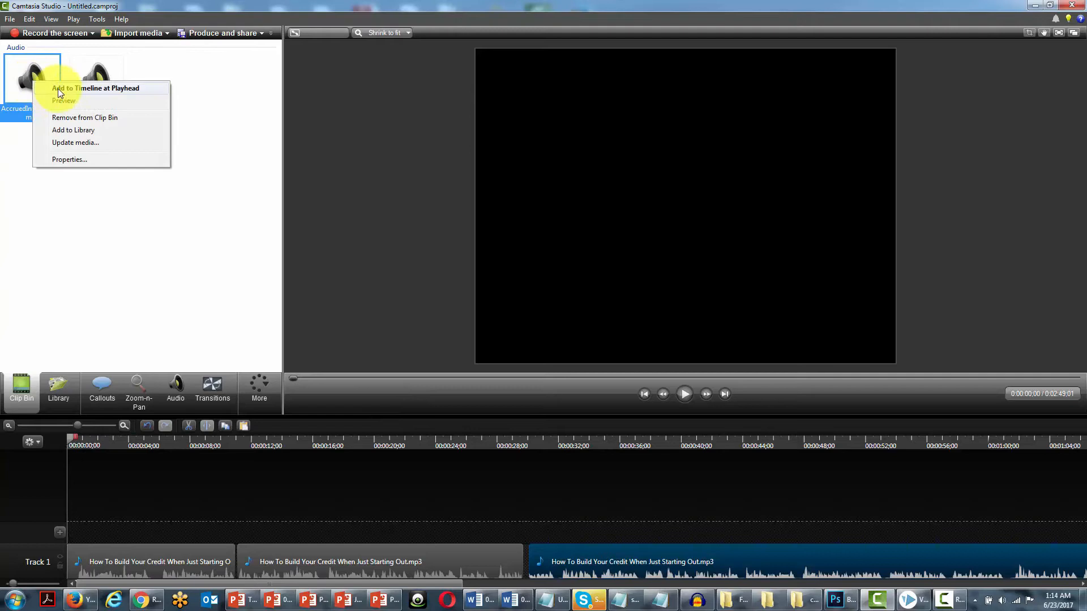
left_click(73, 89)
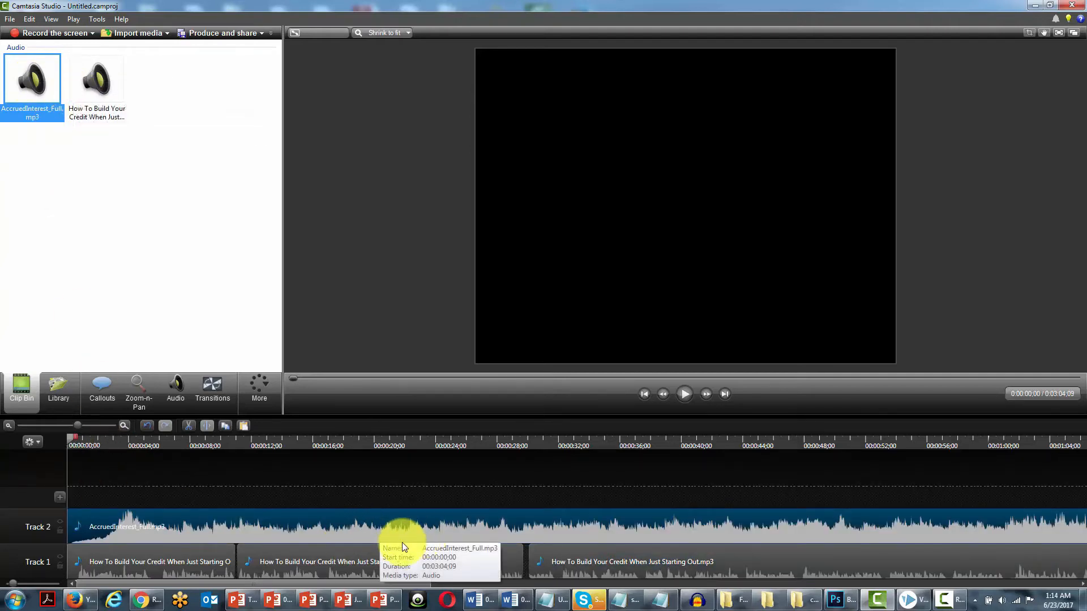
Lower the volume of the AccruedInterest_Full.mp3 clip on Track 2 in several steps until its waveform is nearly flat
left_click(219, 518)
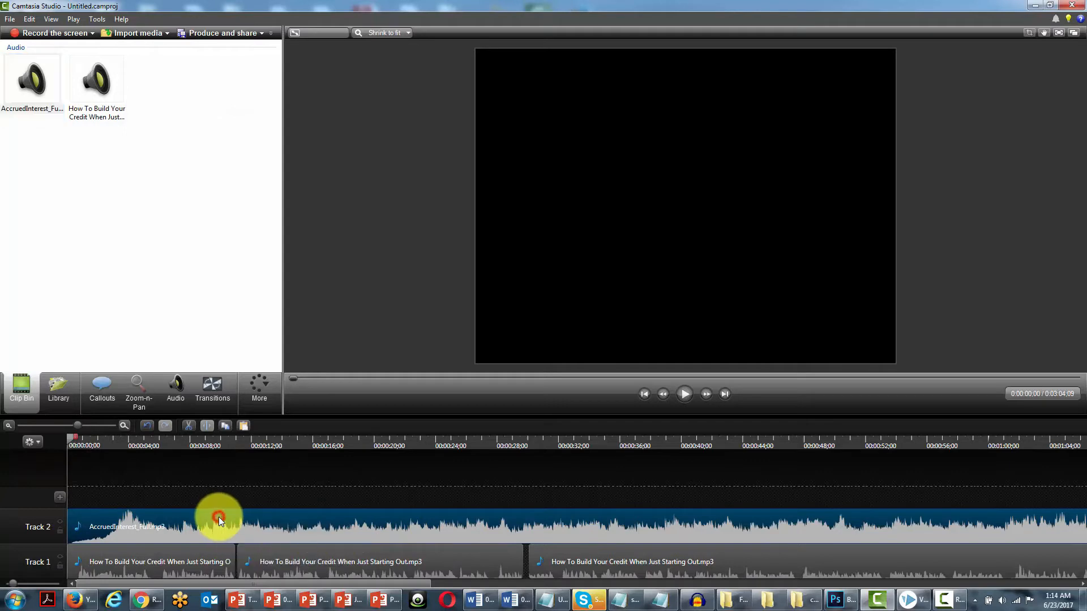
left_click(176, 389)
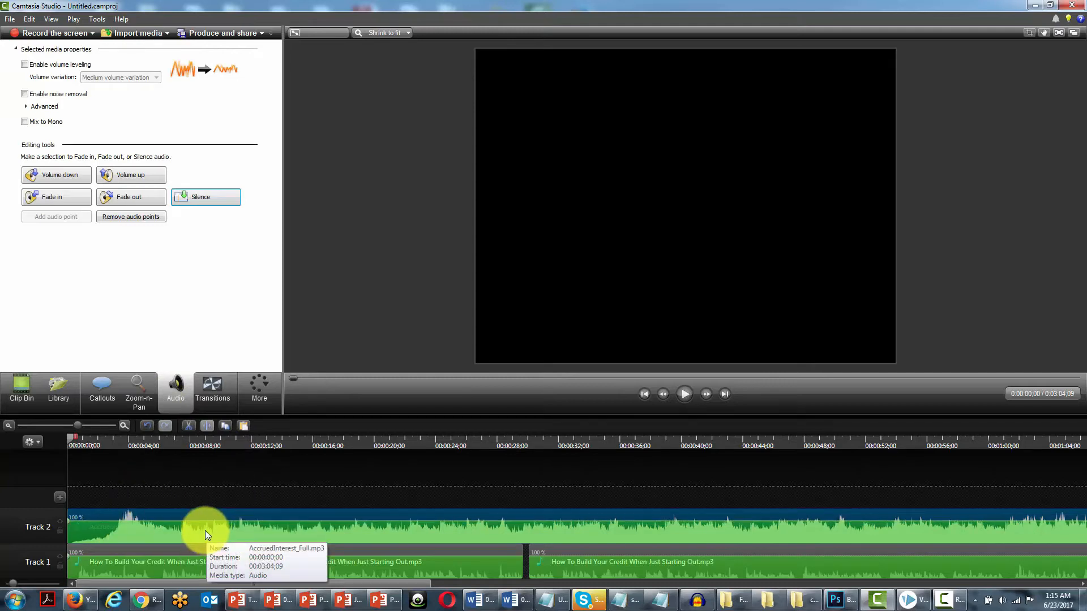
left_click(67, 174)
left_click(67, 175)
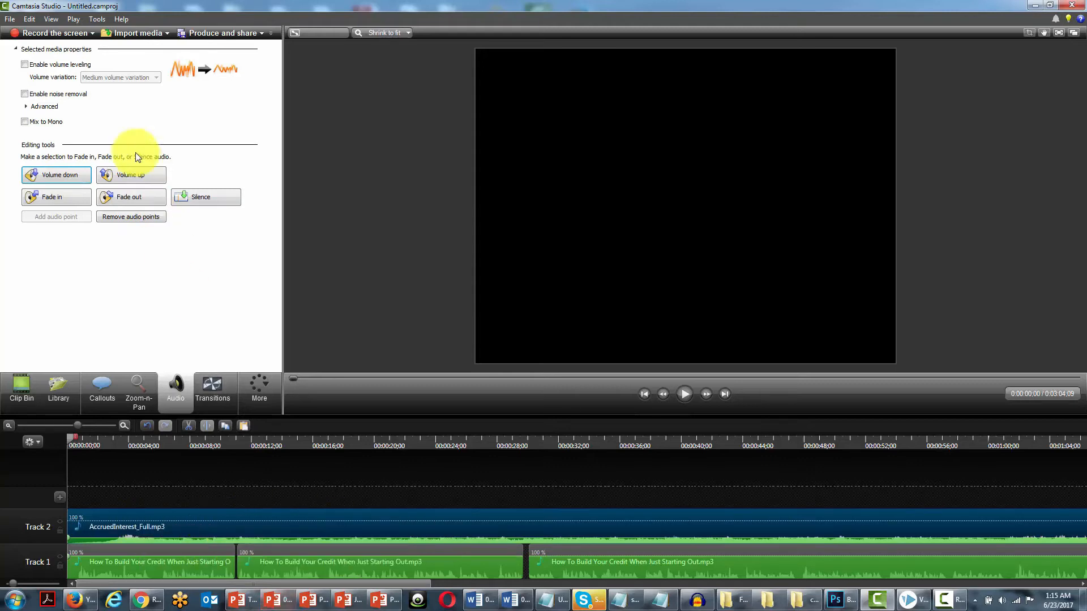
left_click(66, 176)
left_click(66, 175)
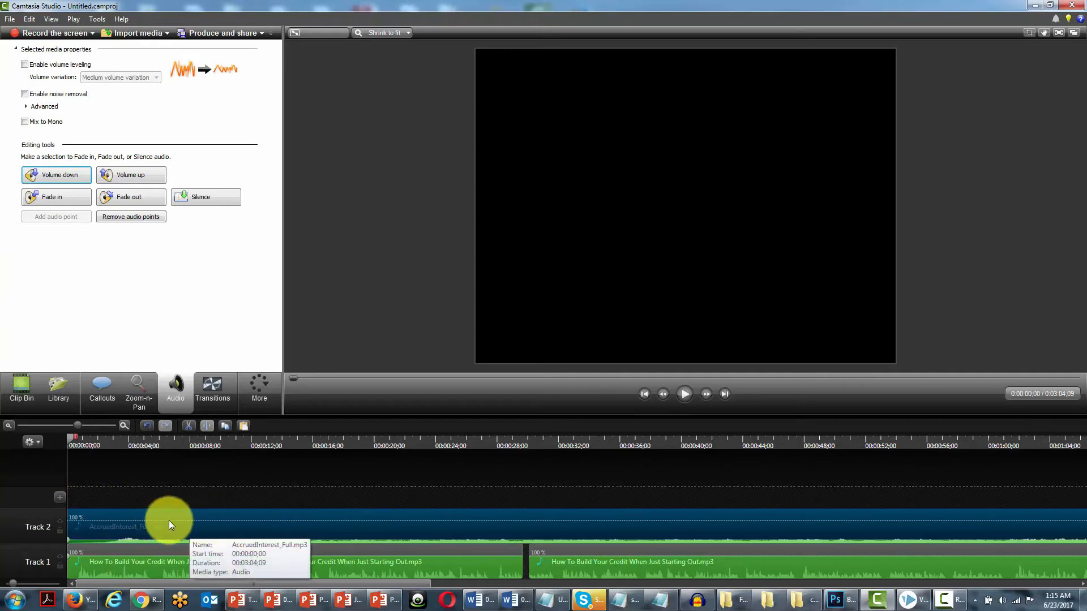
Cut the music clip from Track 2 and enable noise removal on the first narration clip on Track 1
left_click(216, 518)
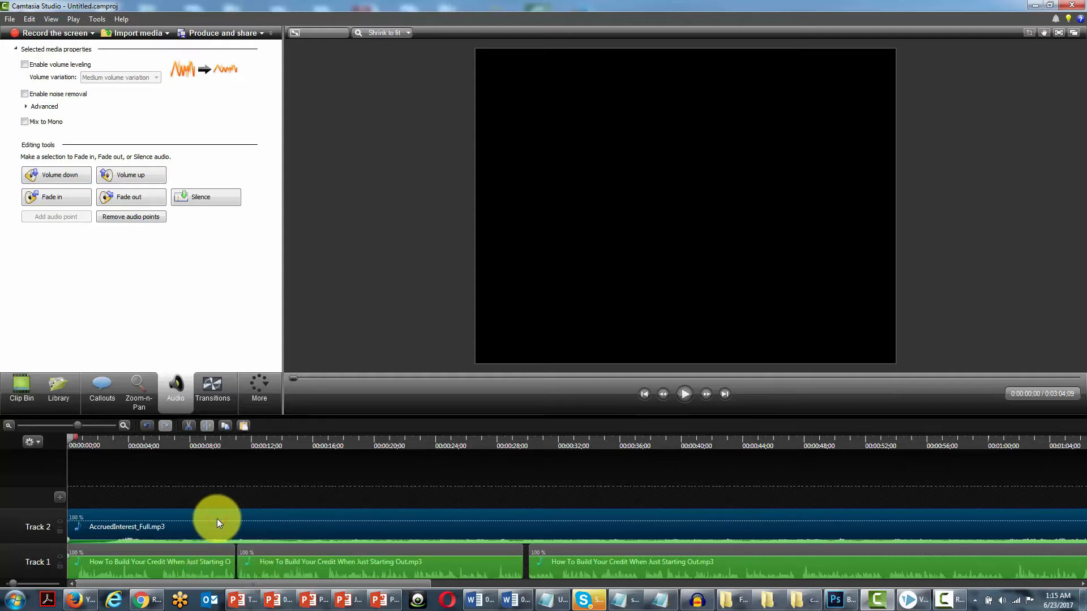
key("Delete")
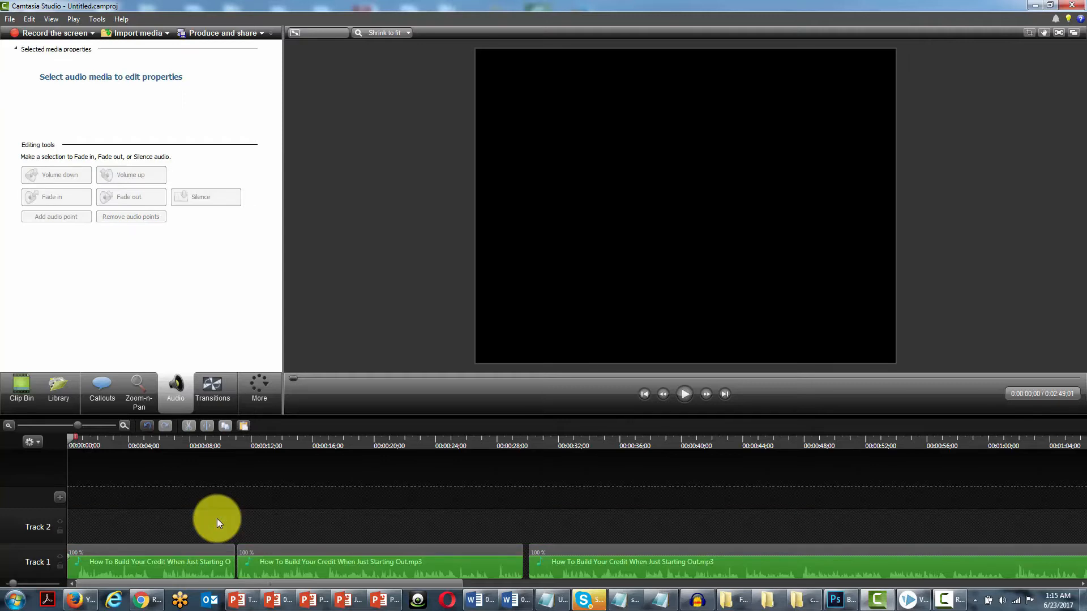
left_click(163, 549)
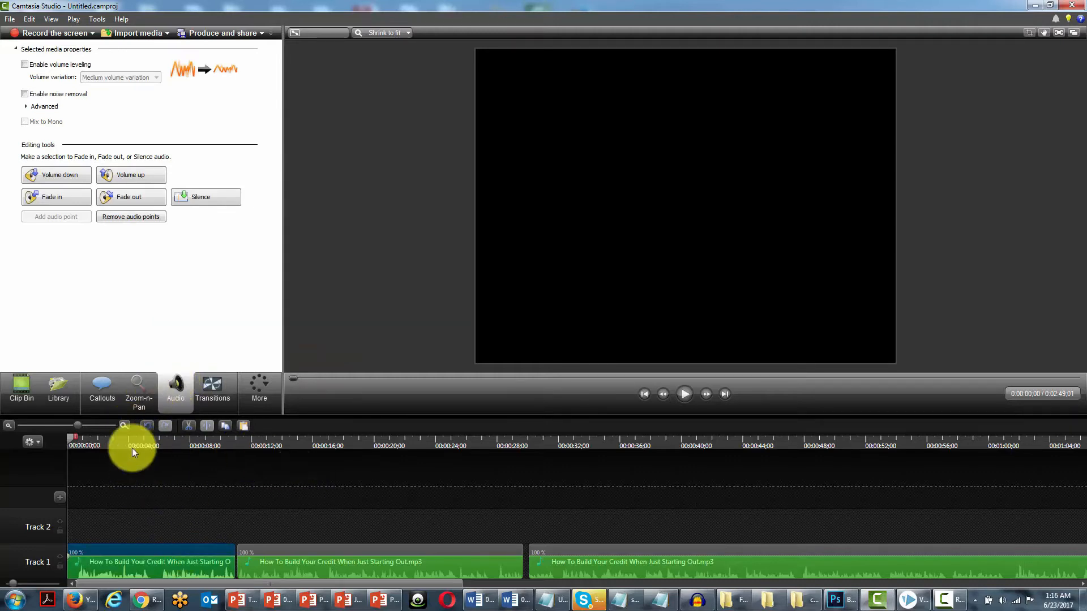
left_click_drag(72, 439, 167, 438)
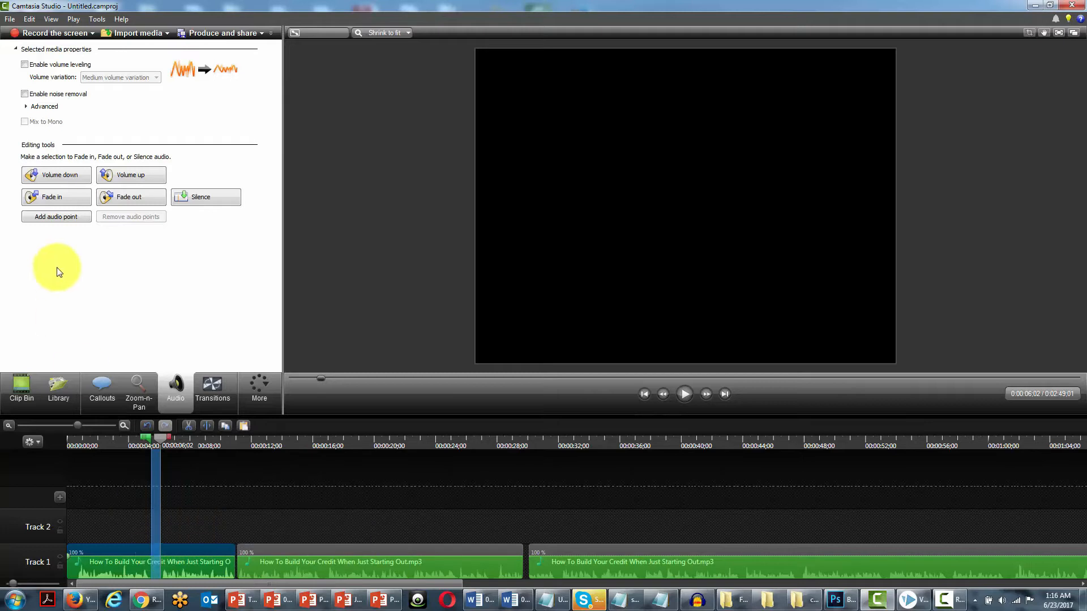
left_click(24, 95)
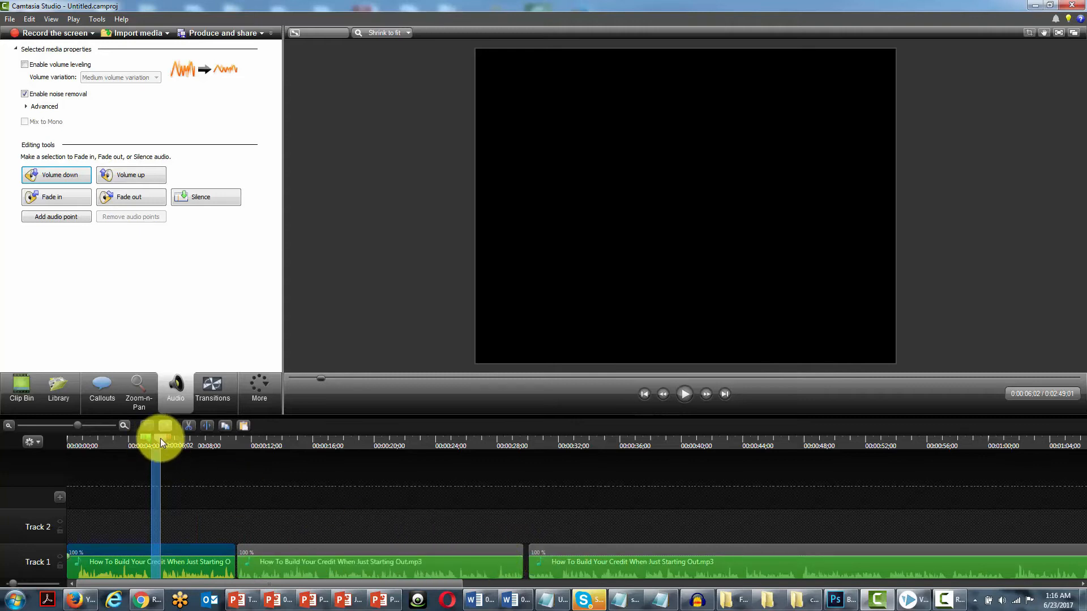
Return the playhead to the timeline start and paste the AccruedInterest_Full.mp3 clip back onto Track 2 there
left_click_drag(161, 438, 40, 437)
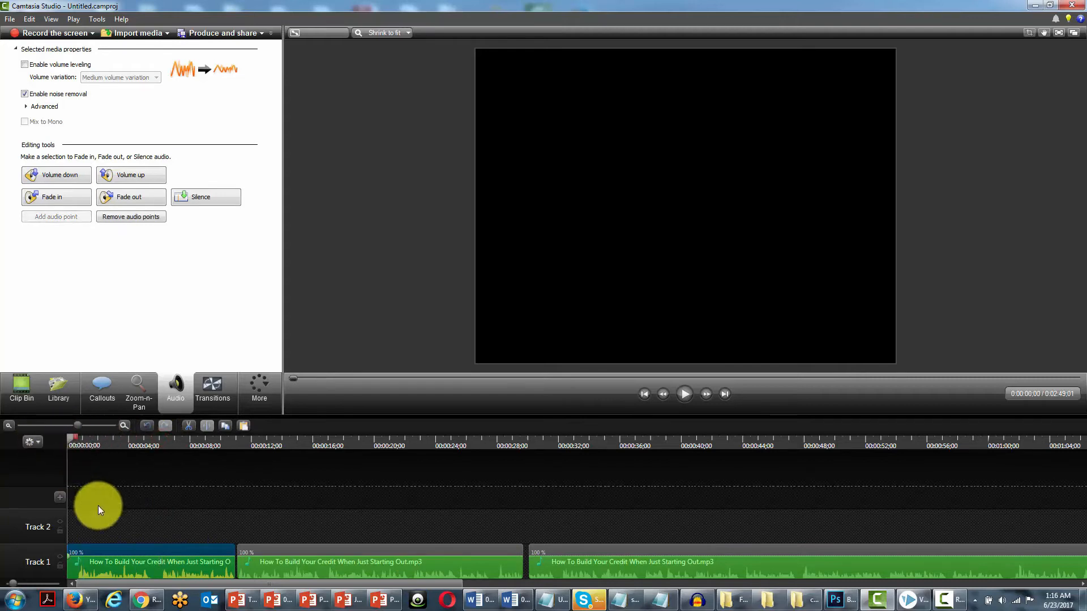
right_click(73, 521)
left_click(120, 347)
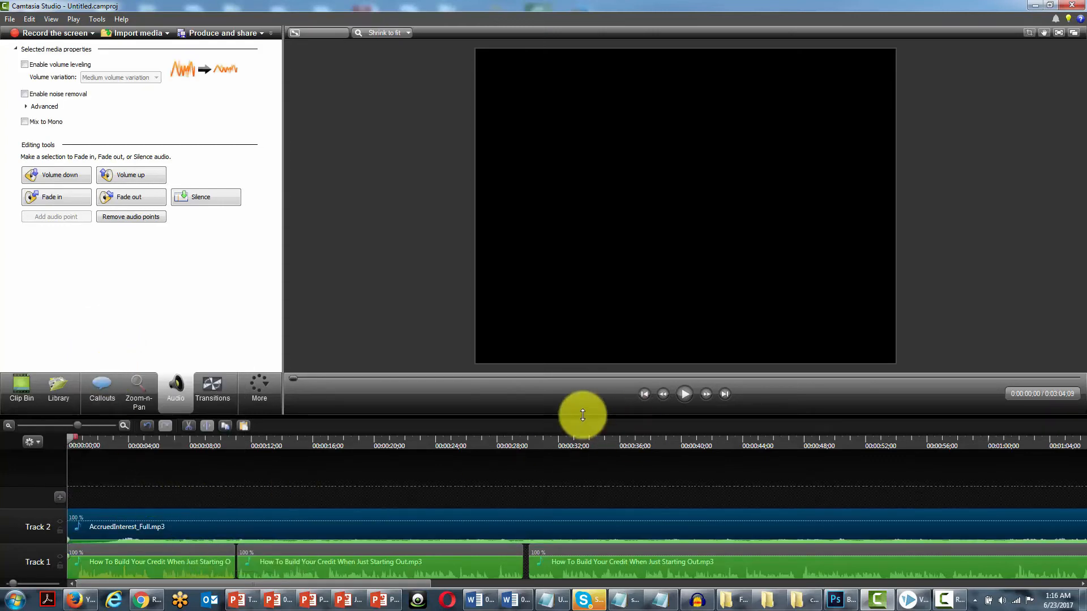
Preview the opening seconds of the mix and lower the music clip's volume by three further steps
left_click(682, 394)
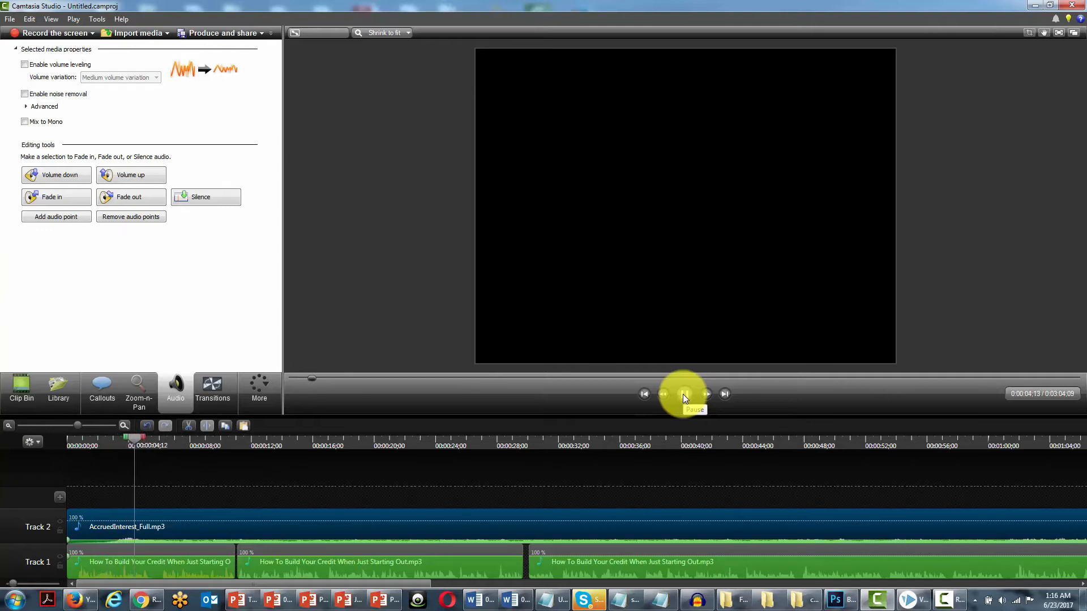
left_click(683, 394)
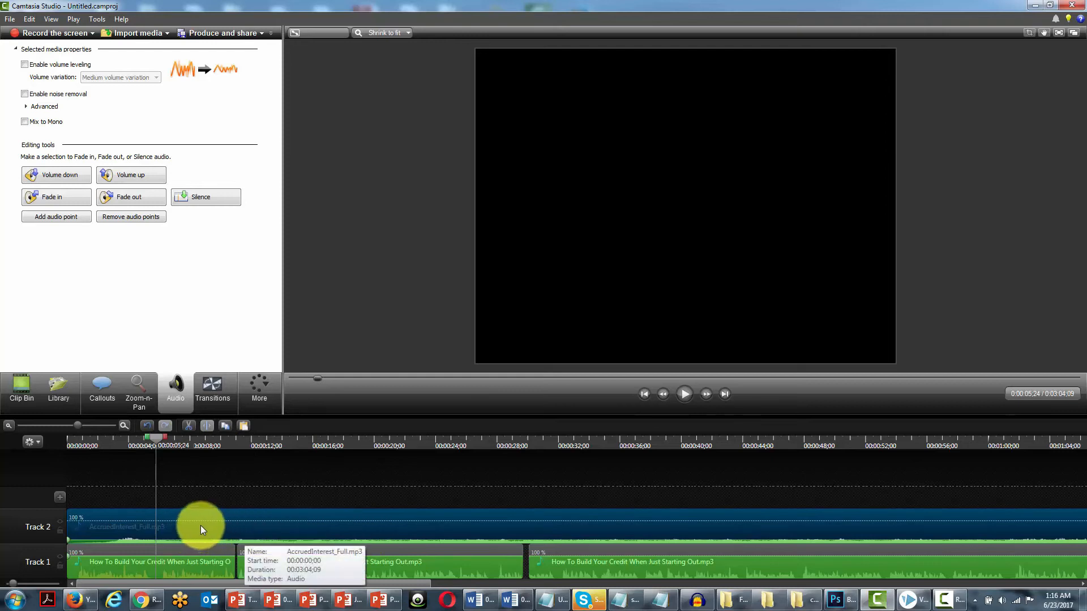
left_click(65, 171)
left_click(66, 172)
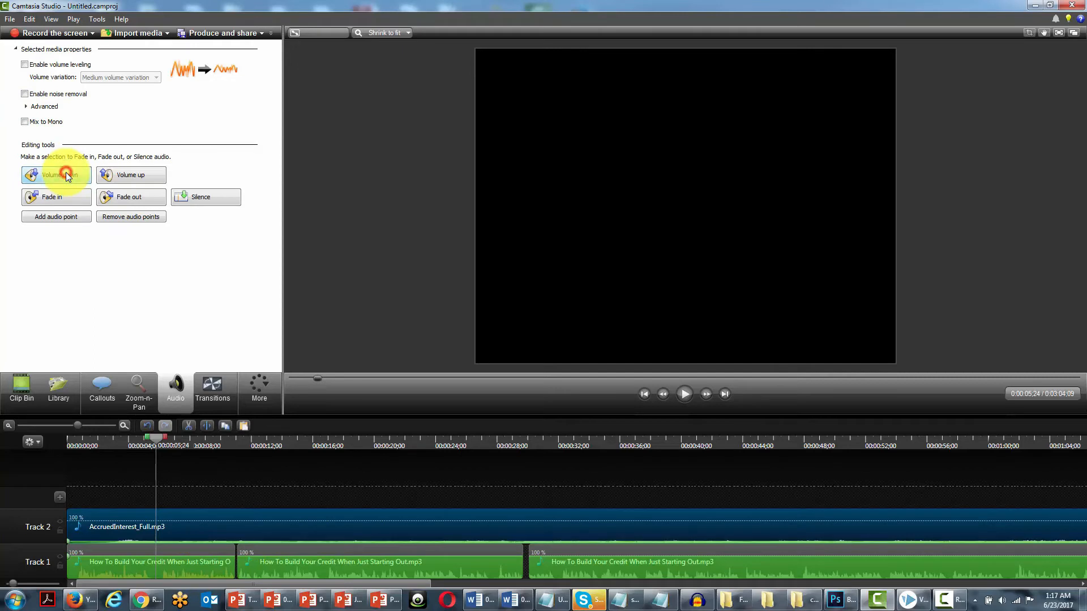
left_click(66, 172)
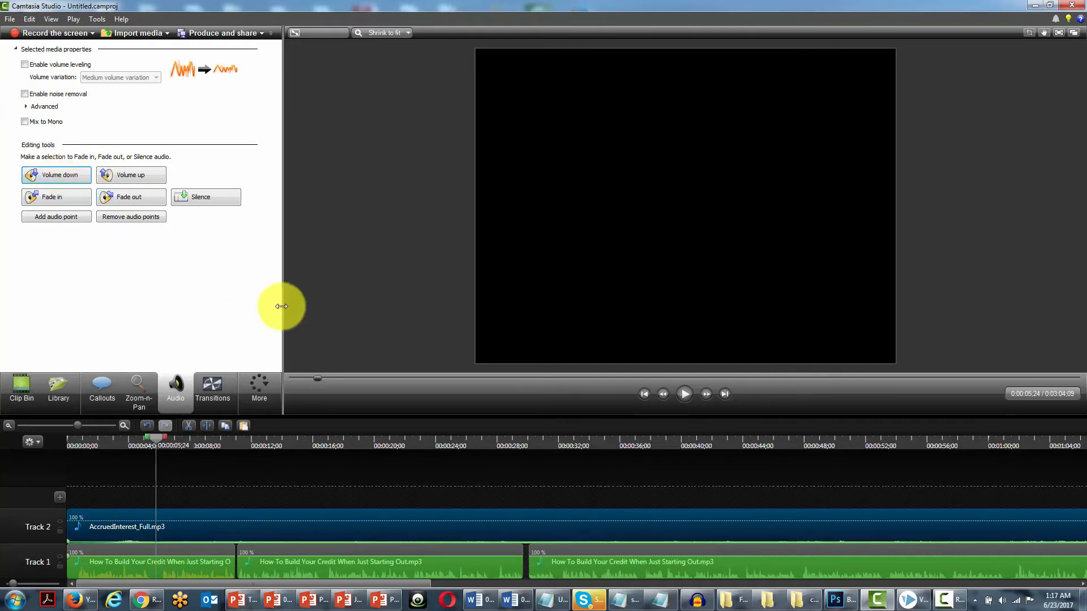
Replay the opening seconds from the timeline start to check the music level, and return the playhead to the start
left_click(644, 393)
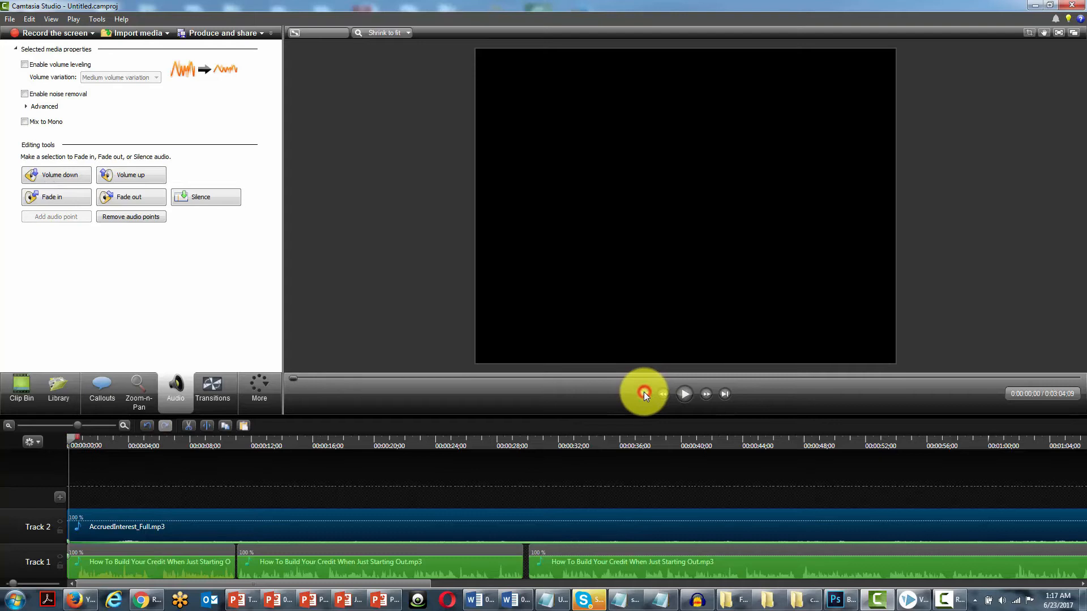
left_click(685, 394)
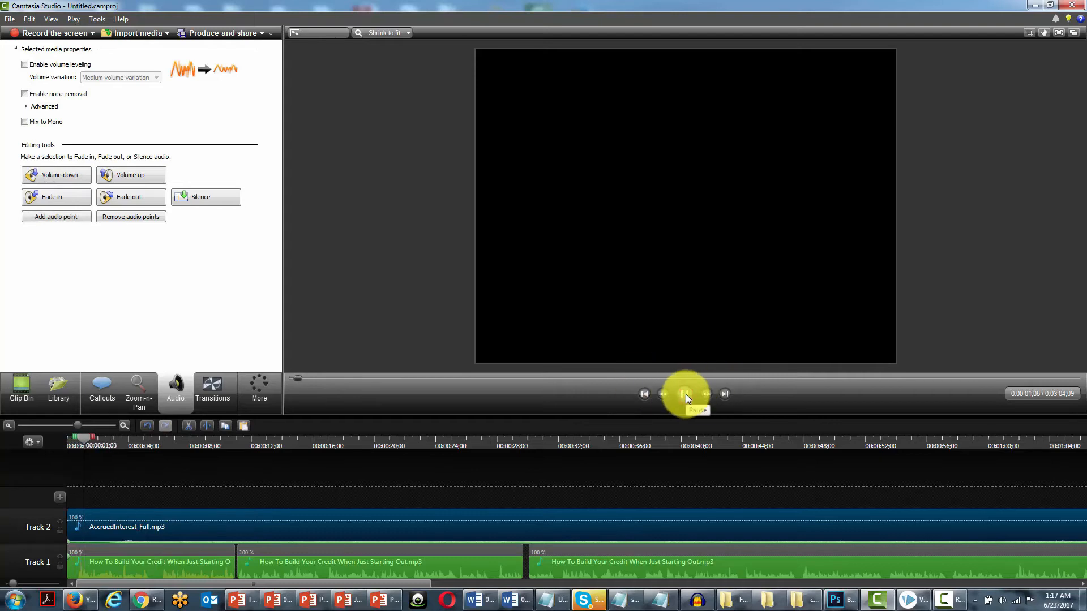
left_click(685, 394)
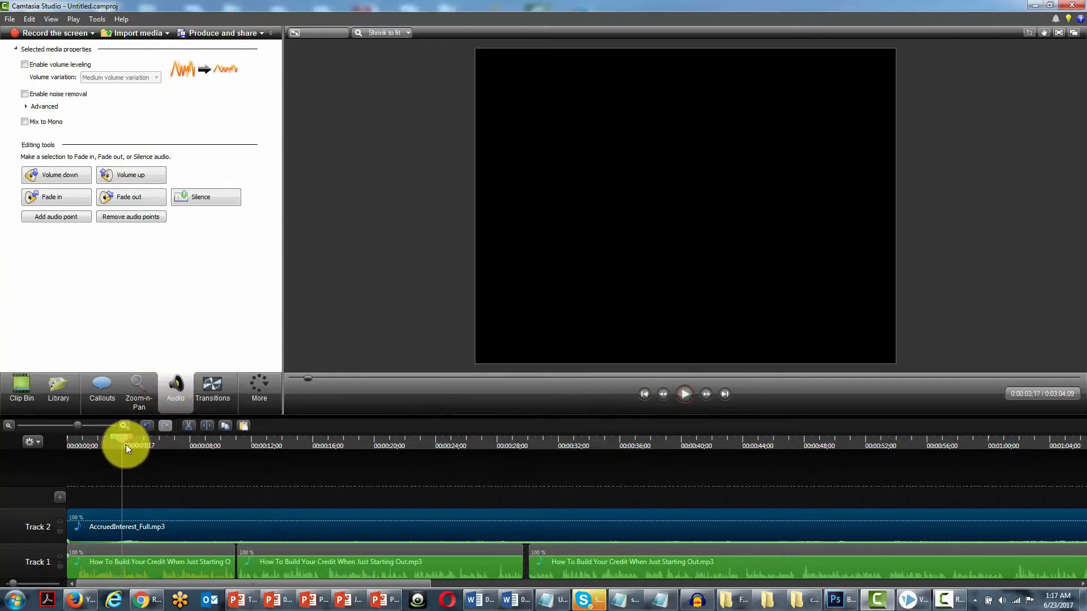
left_click_drag(125, 434, 38, 432)
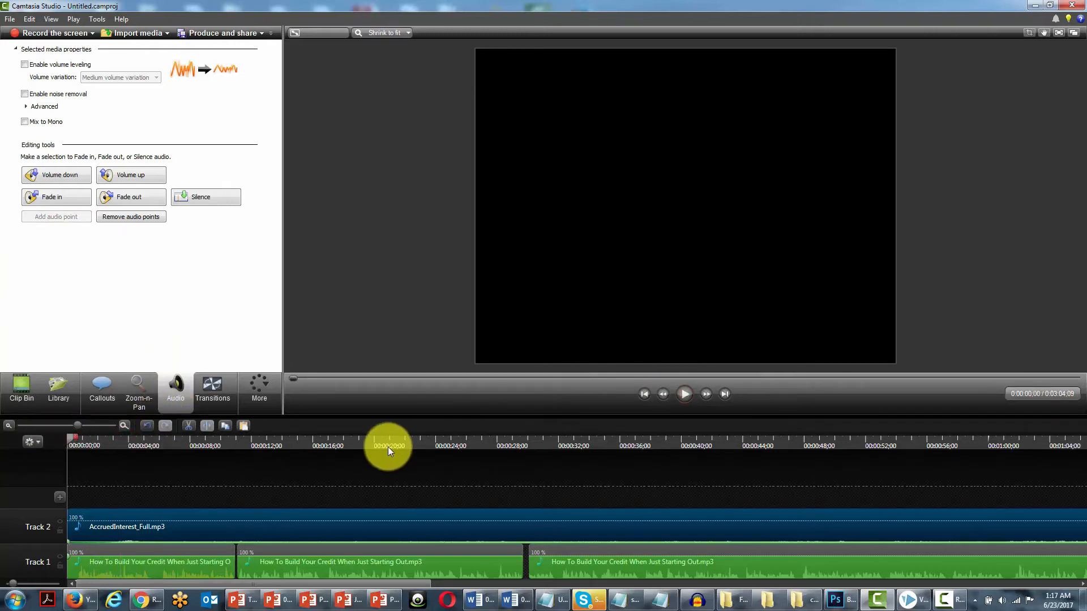
Split the music clip at the narration's end, 00:02:49;01, and delete the excess part after it
left_click(723, 395)
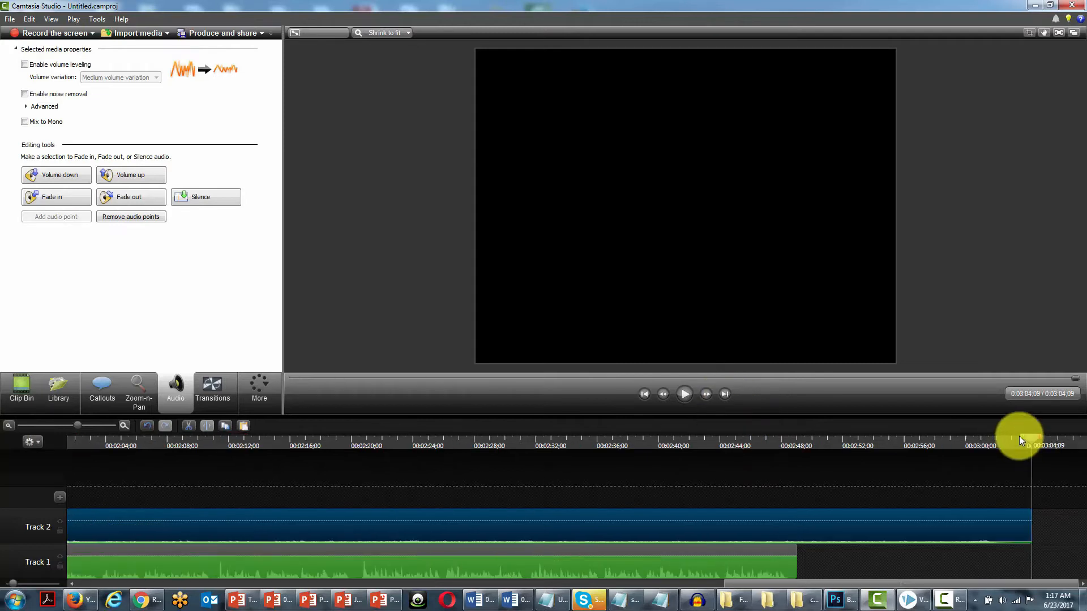
left_click_drag(1035, 439, 797, 458)
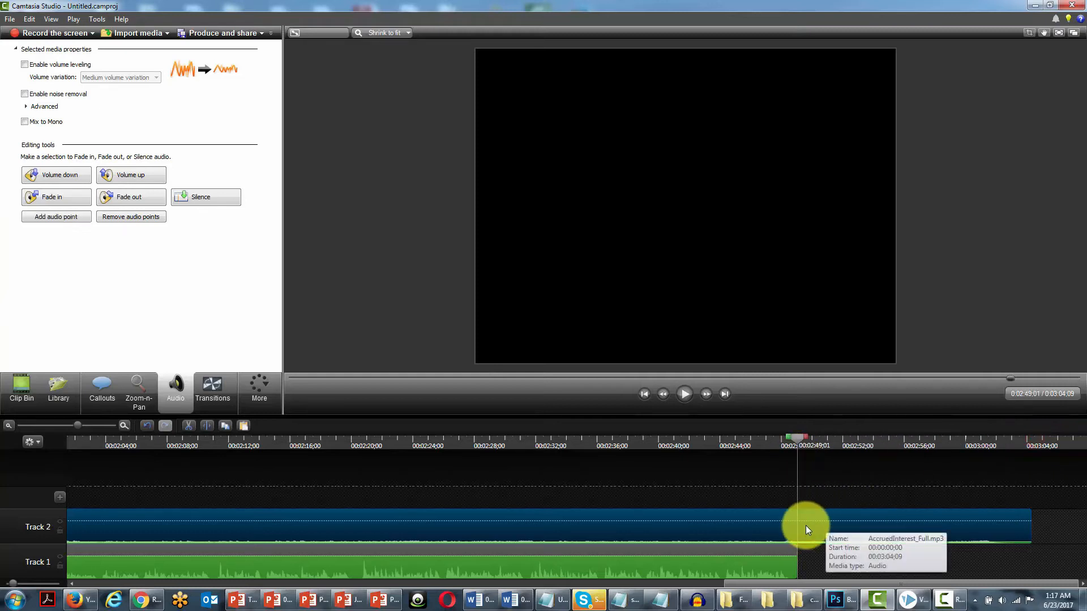
left_click(207, 425)
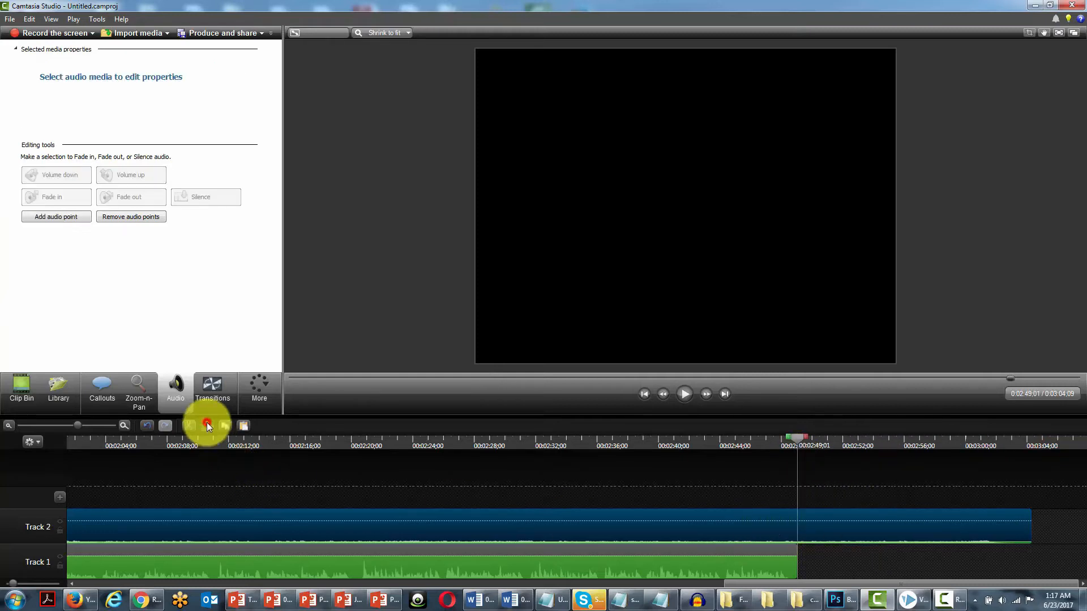
left_click(851, 524)
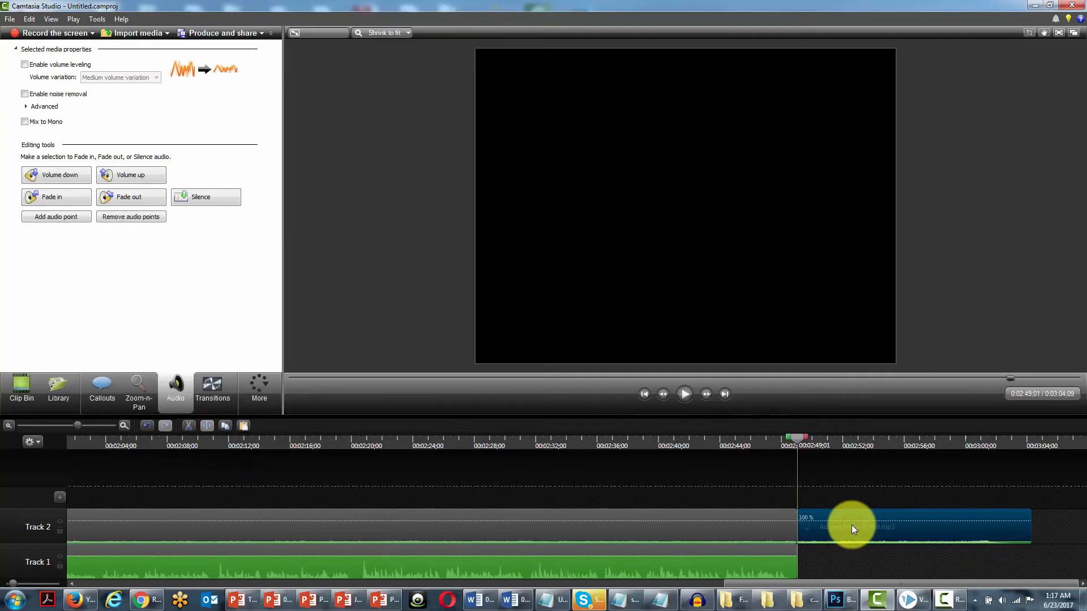
key("Delete")
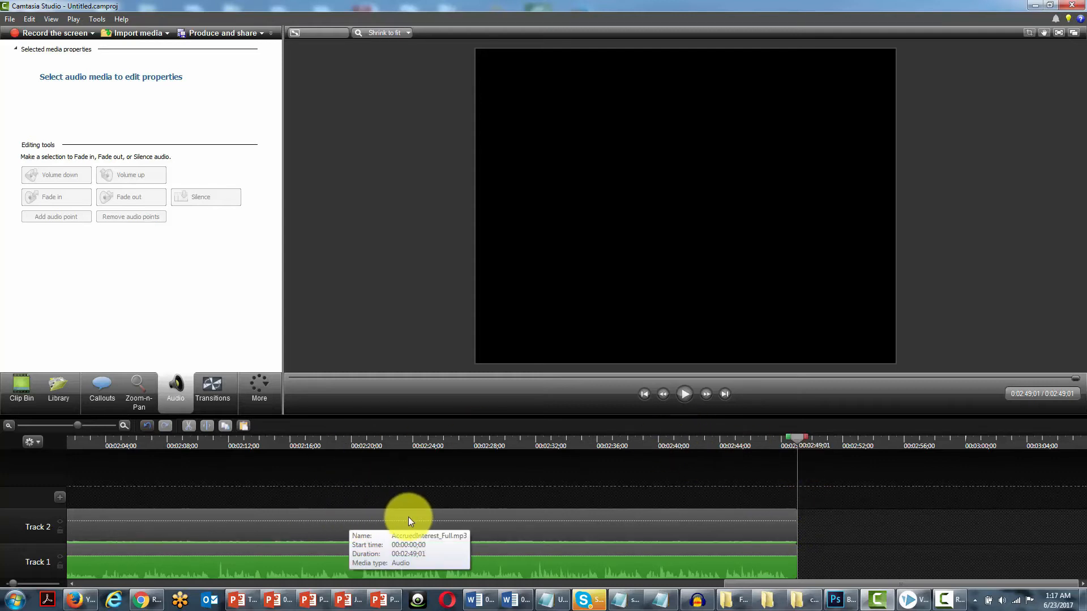
Return the playhead to the start, open the Production Wizard and choose the mo3 preset for MP3 audio in the preset manager
left_click(640, 392)
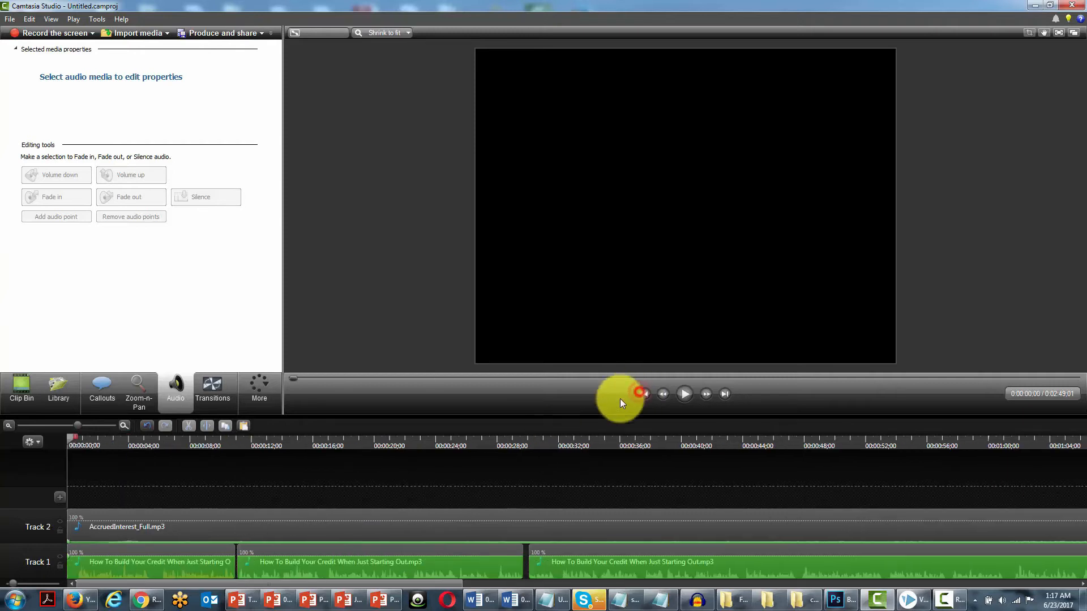
left_click(262, 33)
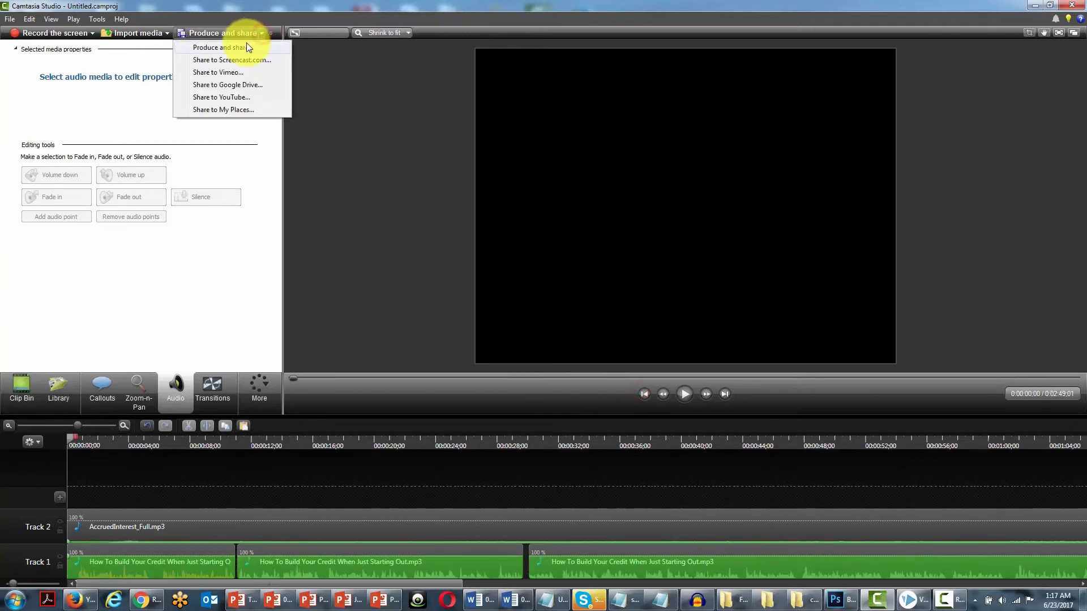
left_click(243, 47)
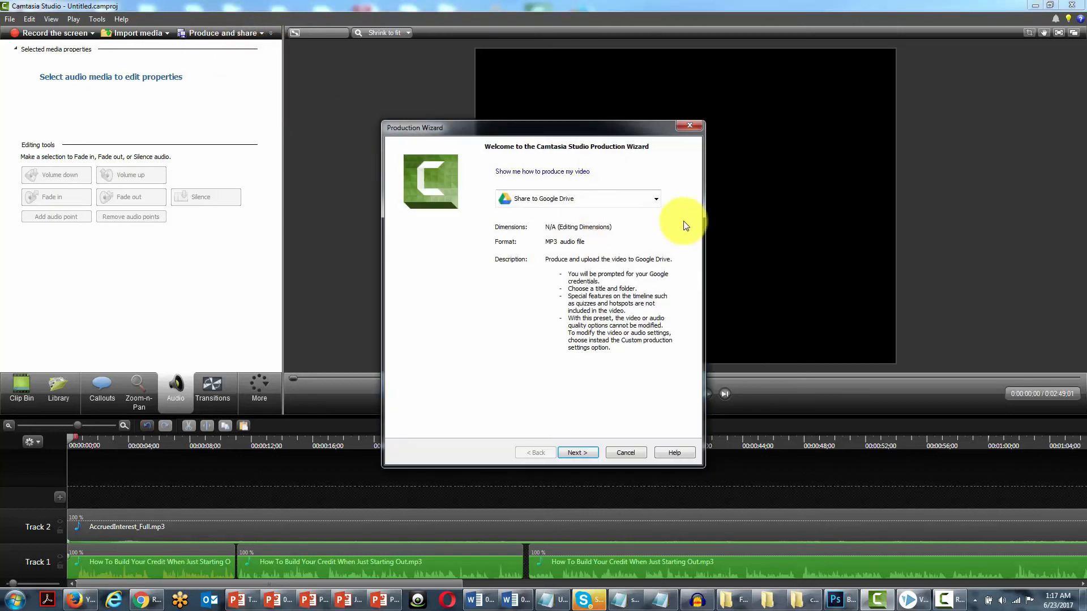
left_click(655, 198)
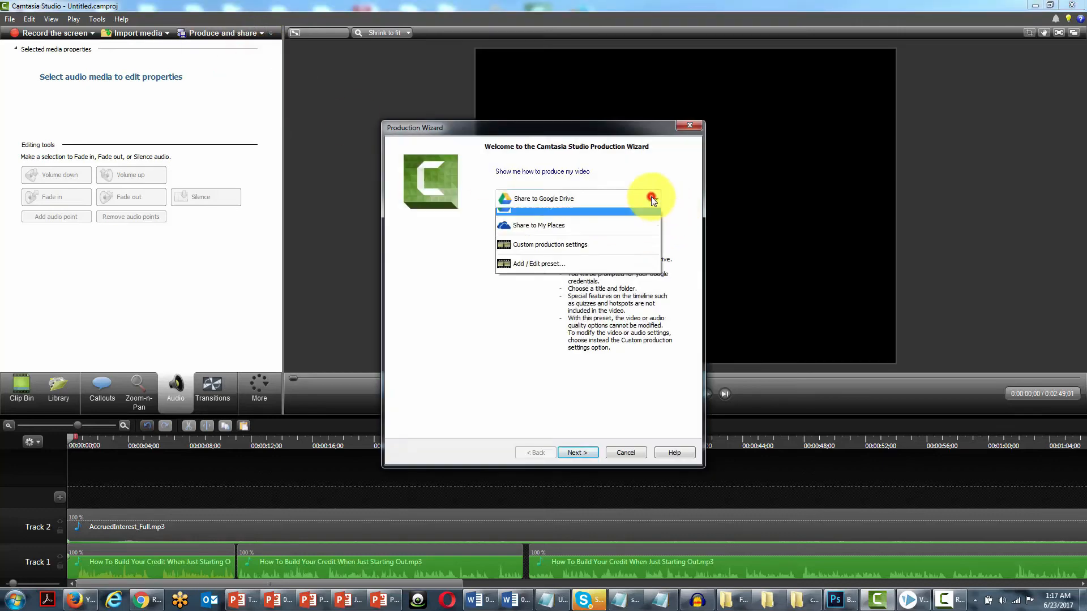
left_click(546, 267)
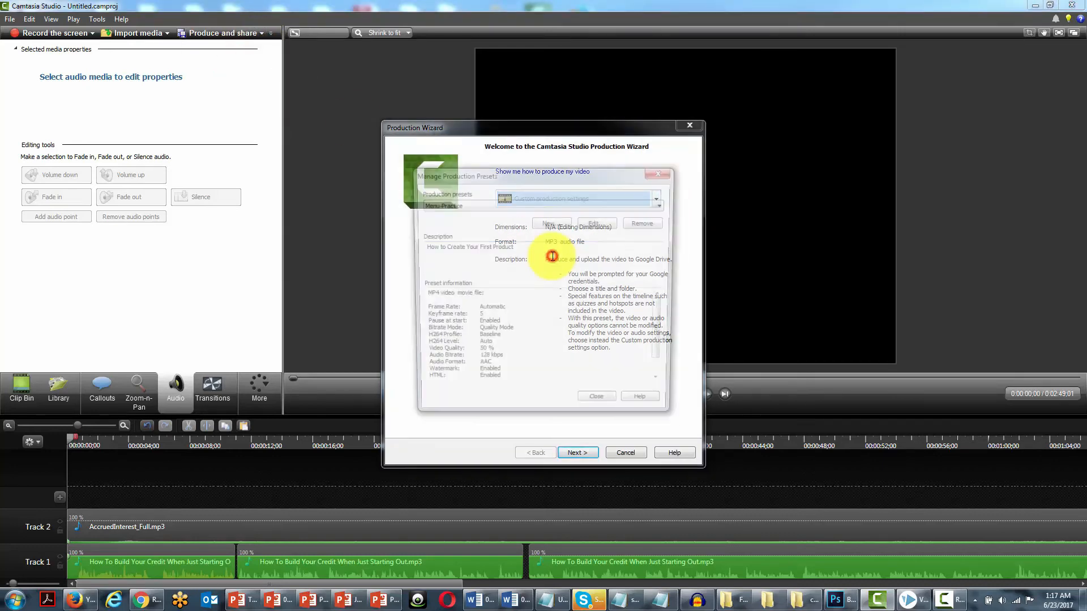
left_click(594, 202)
left_click(566, 223)
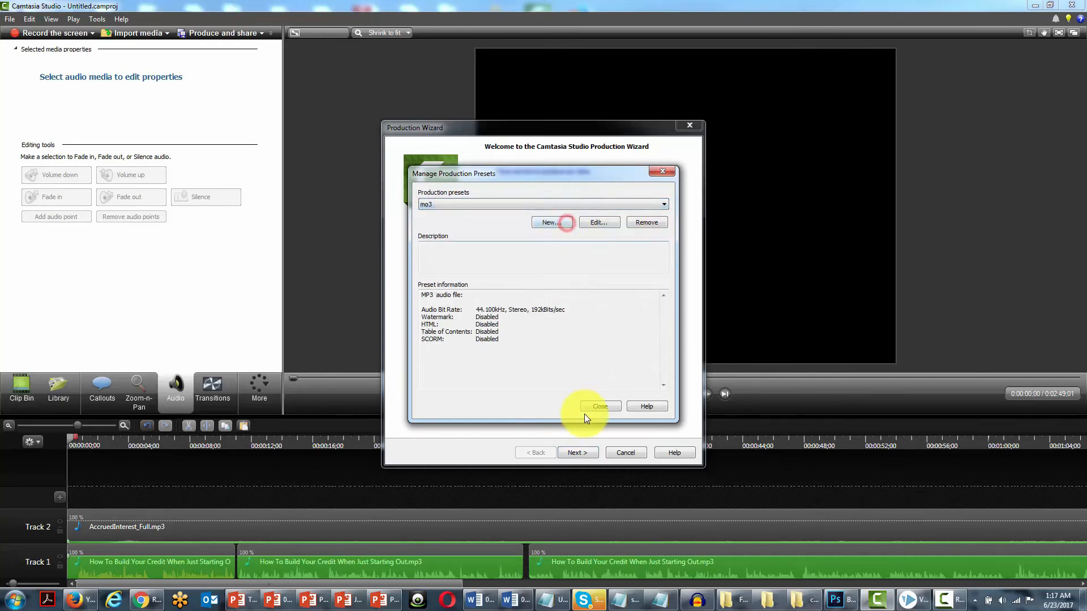
left_click(592, 406)
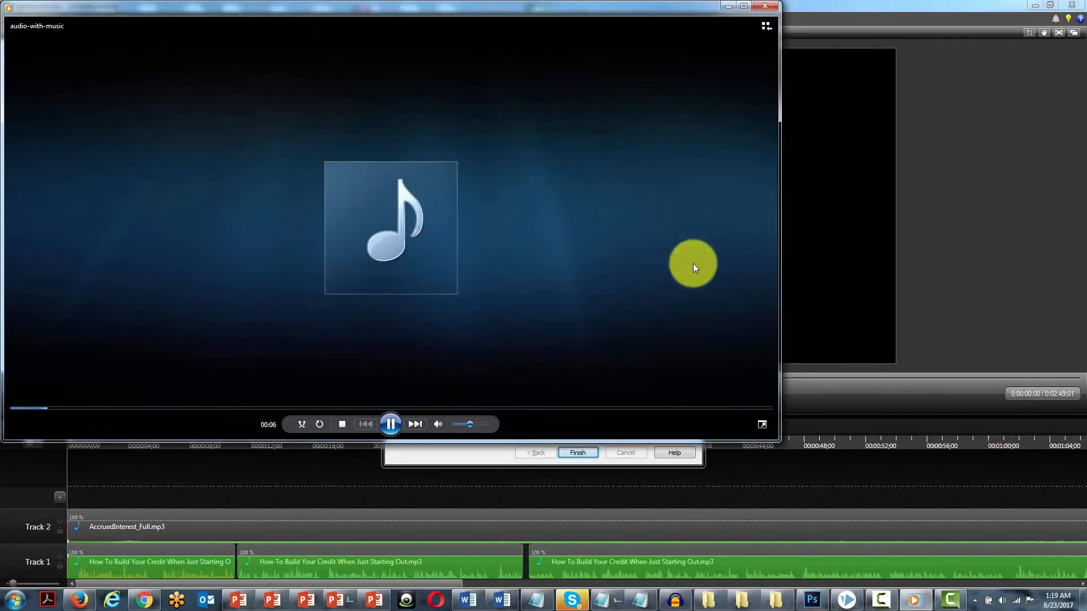
Close the media player preview, open the production folder and select audio-with-music.mp3
left_click(768, 6)
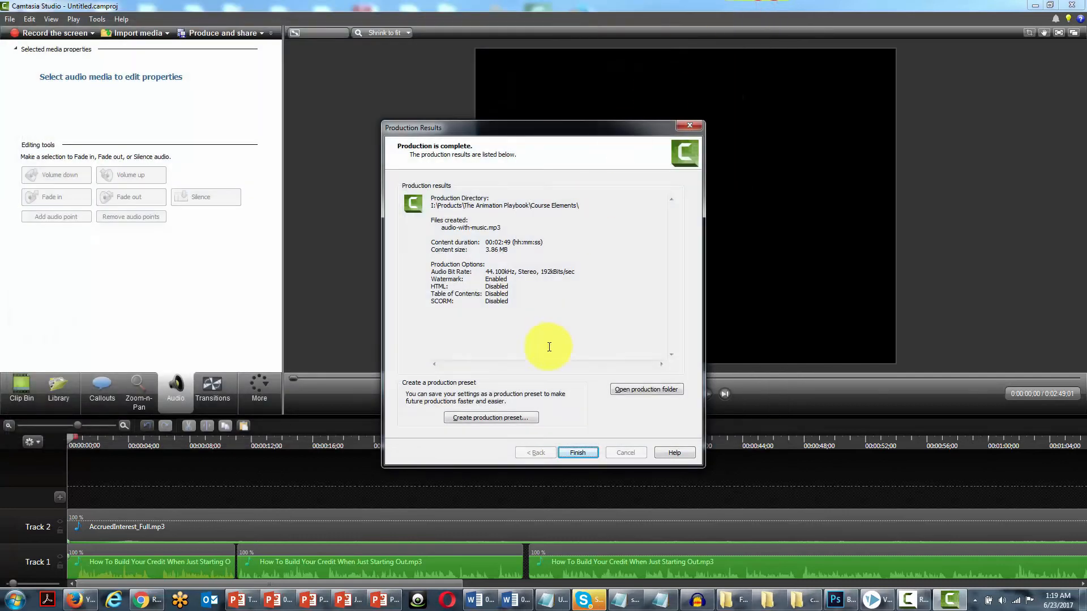
left_click(639, 390)
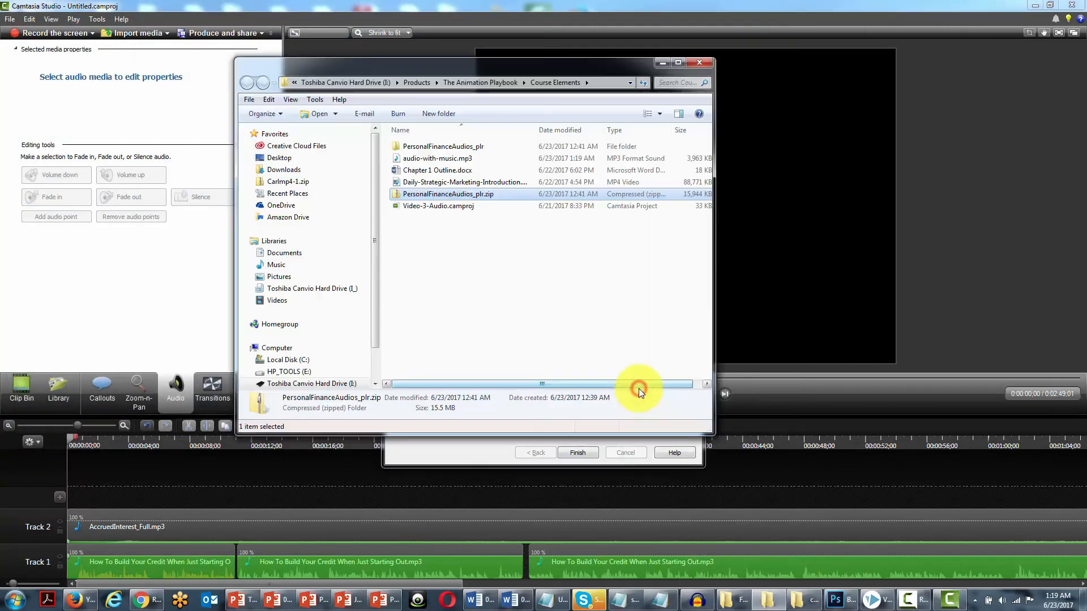
left_click(429, 159)
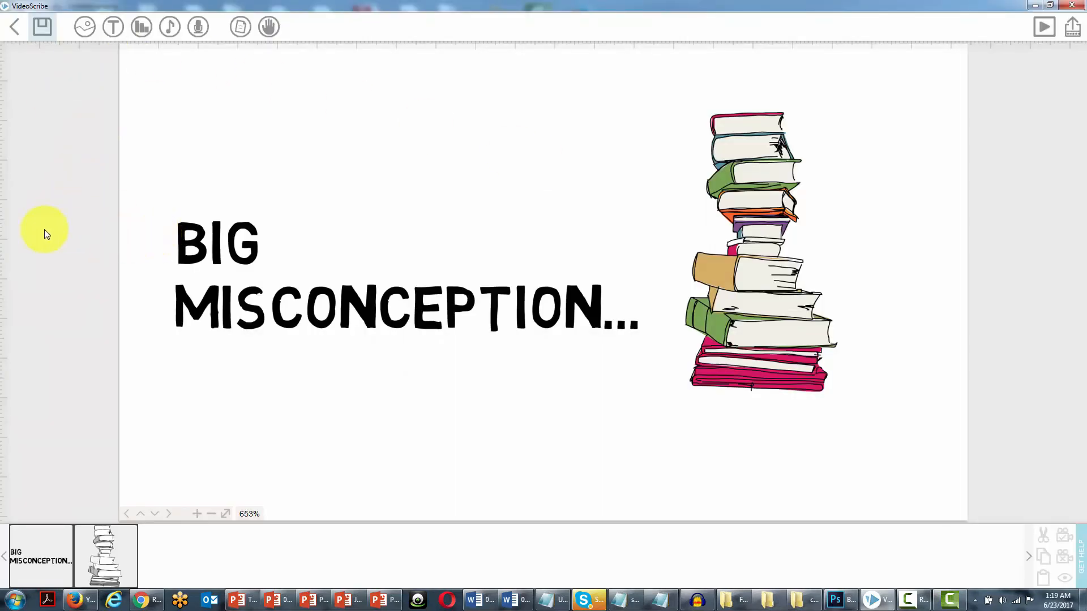
Import the audio-with-music MP3 file as the scribe's soundtrack and apply it
left_click(170, 27)
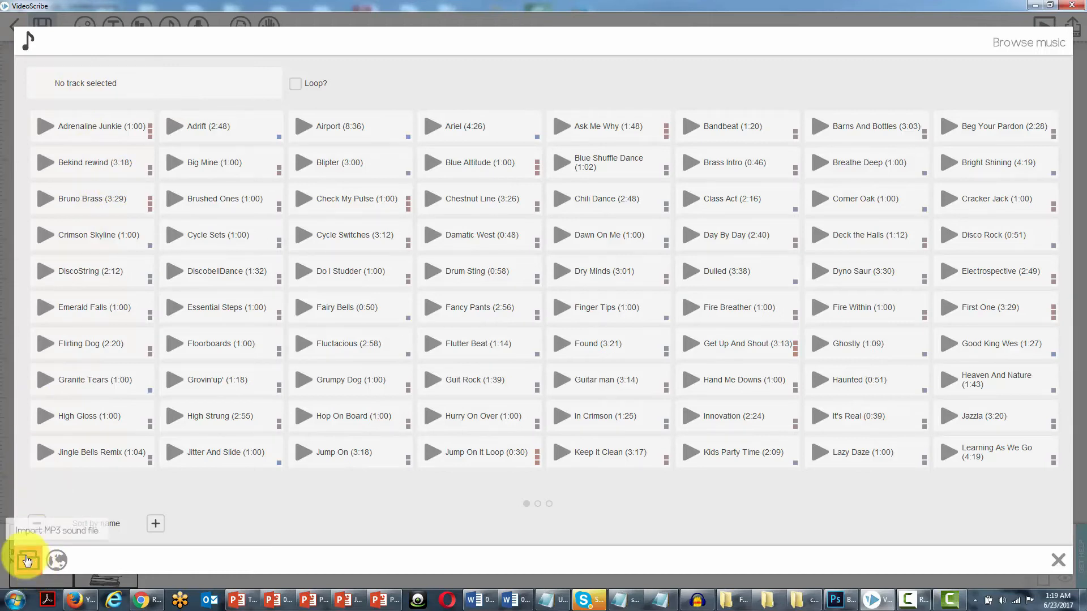
left_click(26, 560)
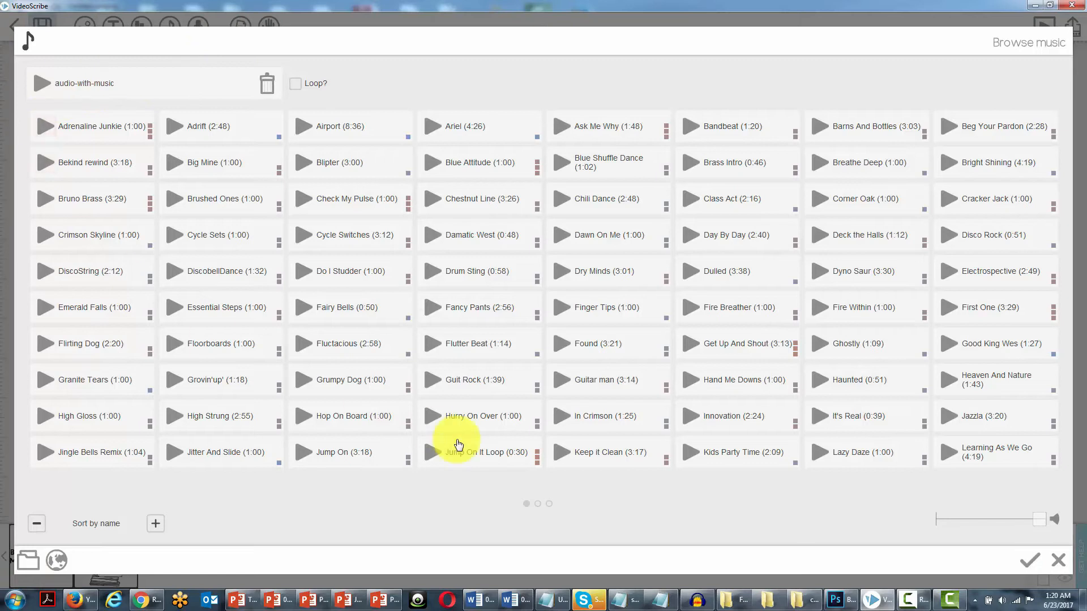
left_click(1028, 562)
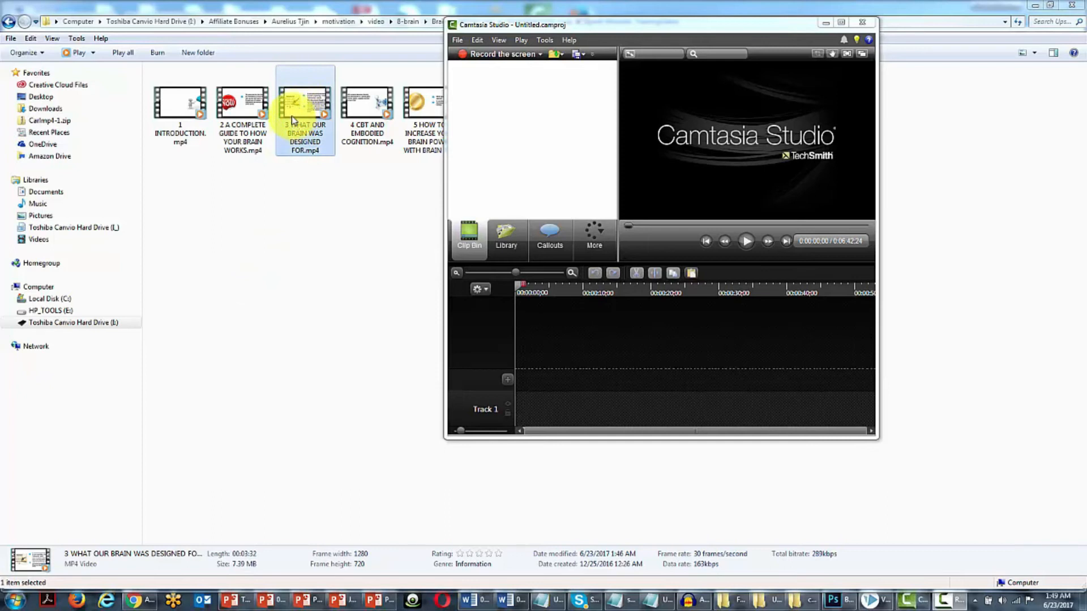
Switch to Camtasia Studio, import 3 WHAT OUR BRAIN WAS DESIGNED FOR.mp4 into the clip bin and add it to the timeline at the playhead
left_click_drag(295, 105, 525, 138)
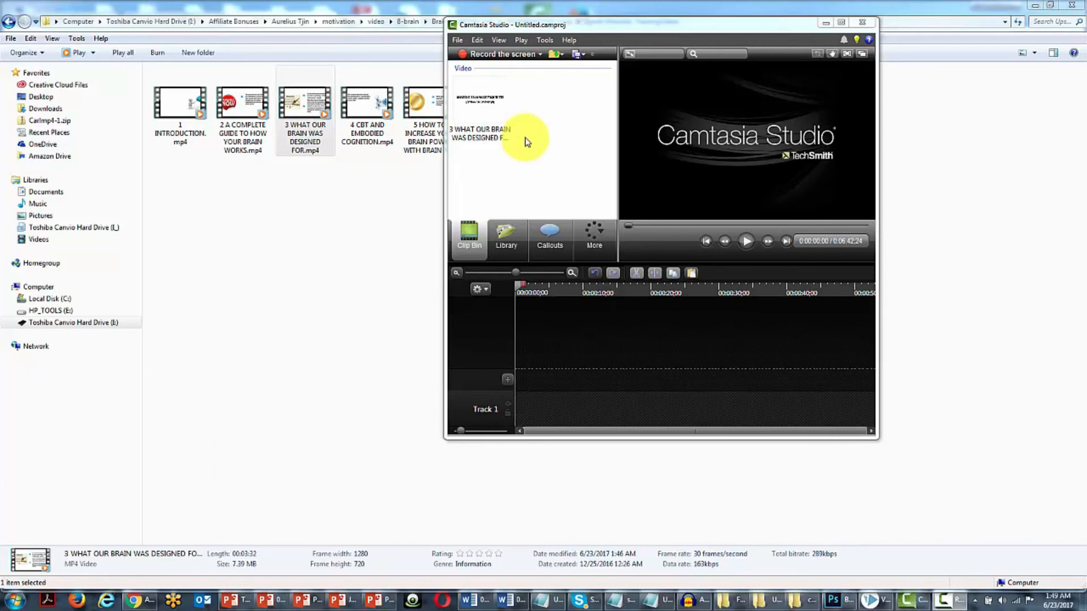
double_click(596, 22)
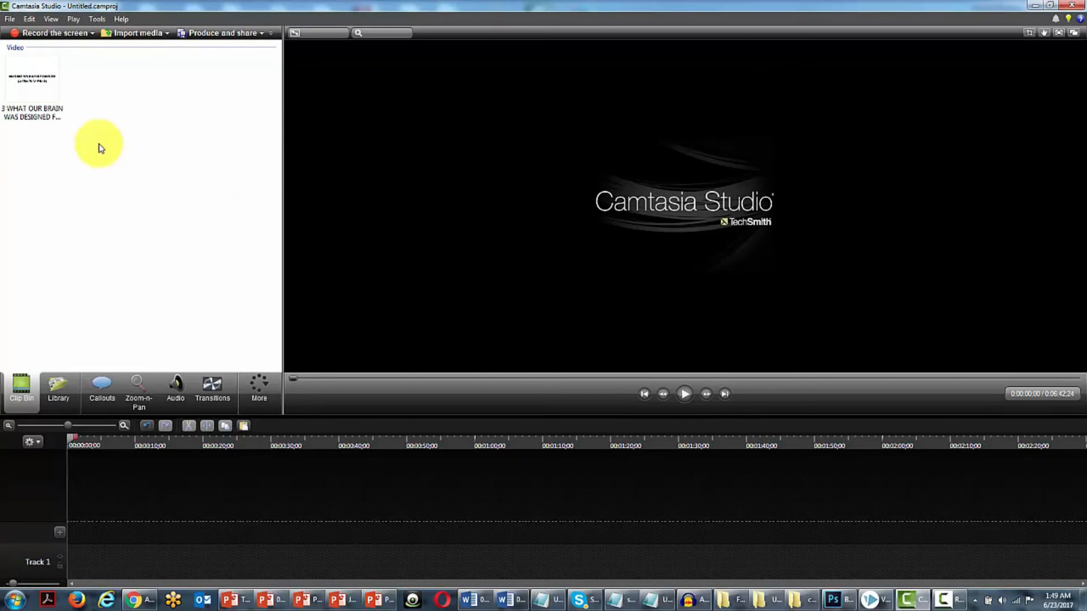
right_click(34, 94)
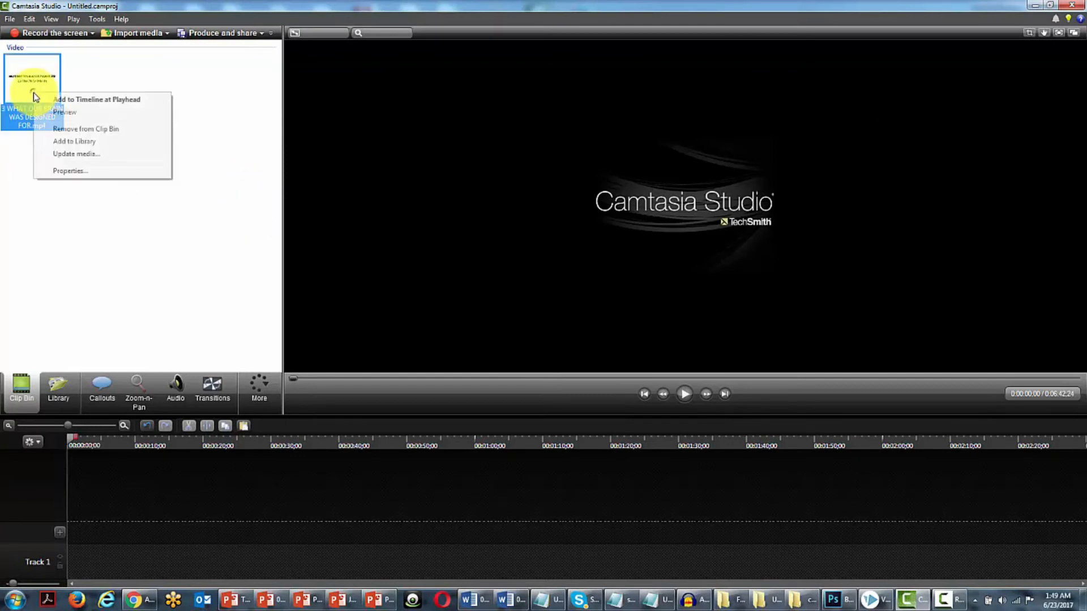
left_click(69, 100)
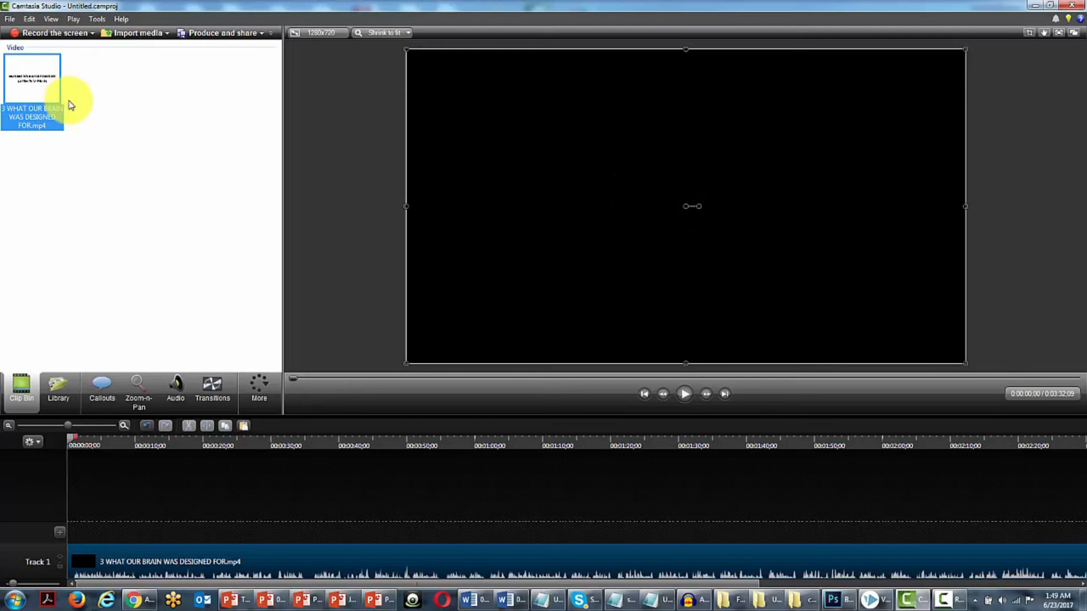
Separate the video and audio of the clip on Track 1
left_click(70, 441)
mouse_move(81, 445)
left_mouse_down()
mouse_move(262, 443)
mouse_move(19, 433)
mouse_move(96, 440)
mouse_move(62, 436)
mouse_move(69, 444)
left_mouse_up()
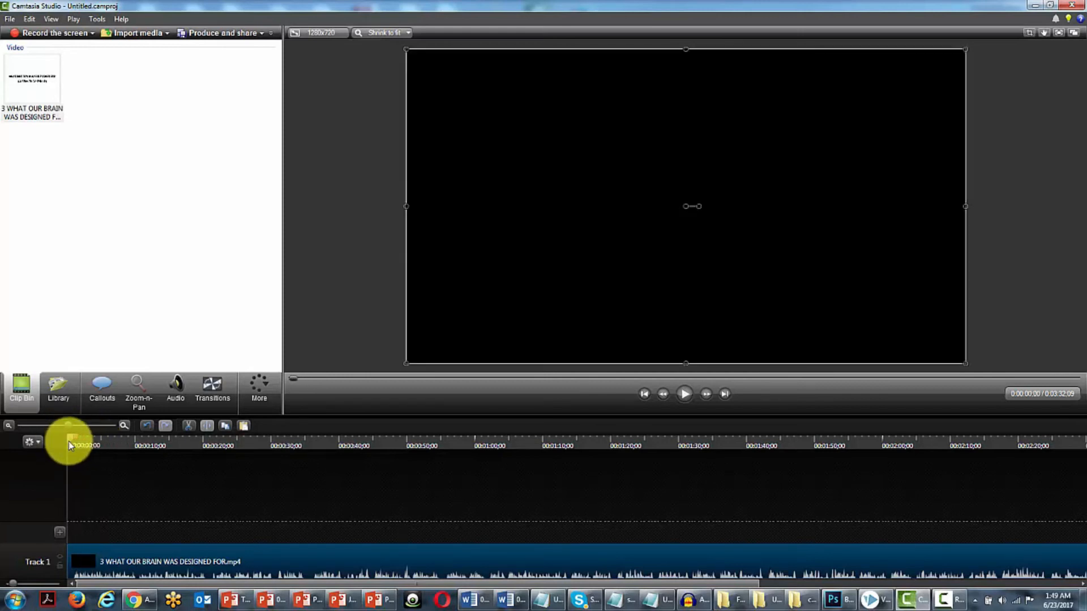
right_click(146, 553)
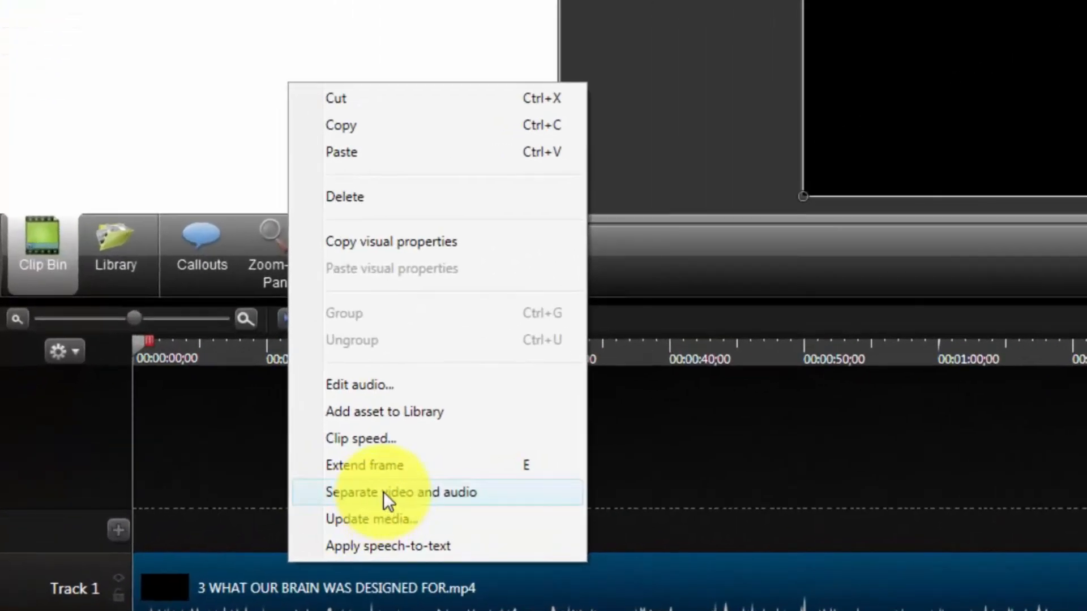
left_click(383, 491)
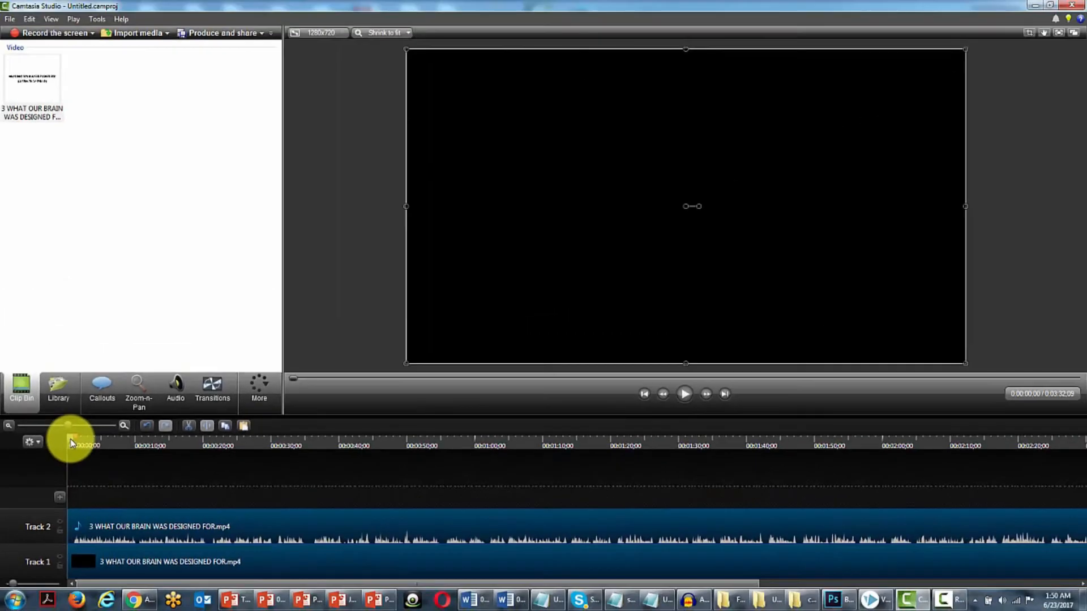
Add a timeline marker at the narration pause at 0:00:10;10 and hide the marker view
left_click(71, 440)
left_click_drag(70, 442, 138, 438)
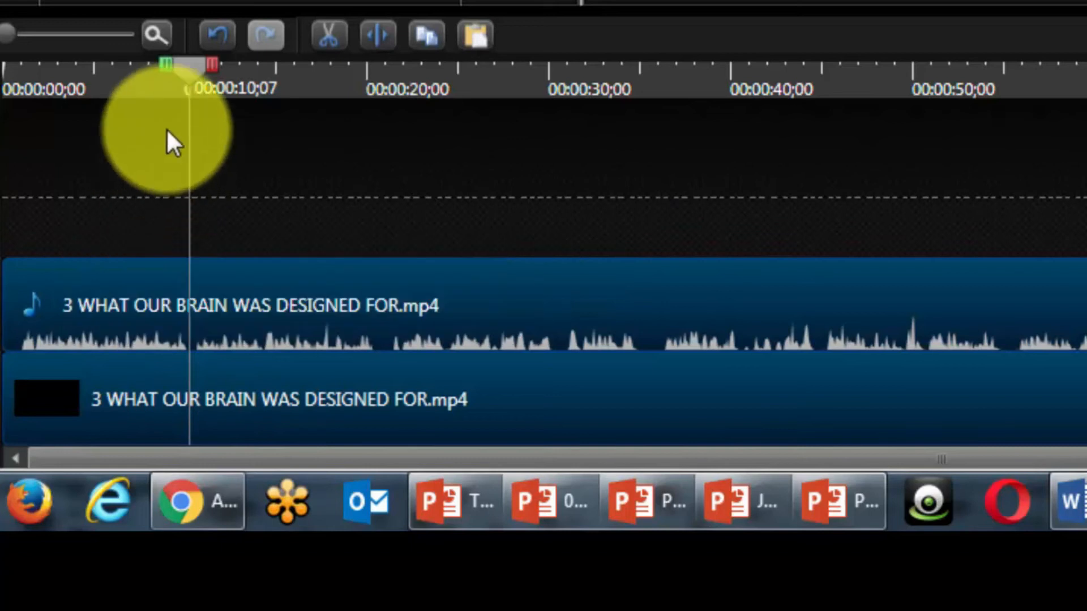
mouse_move(185, 66)
left_mouse_down()
mouse_move(101, 69)
mouse_move(186, 81)
left_mouse_up()
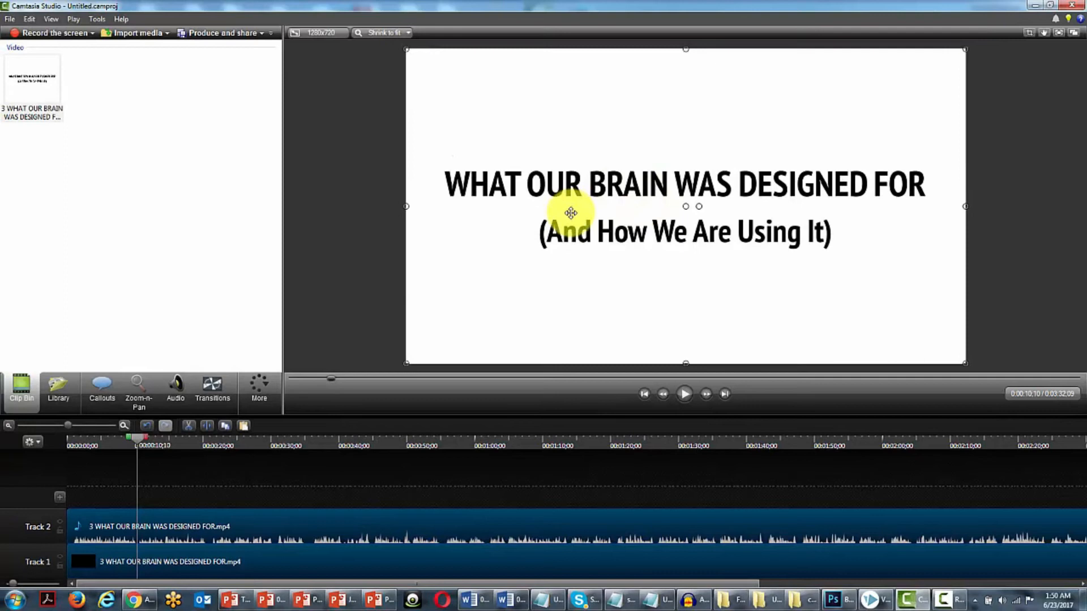
left_click(38, 444)
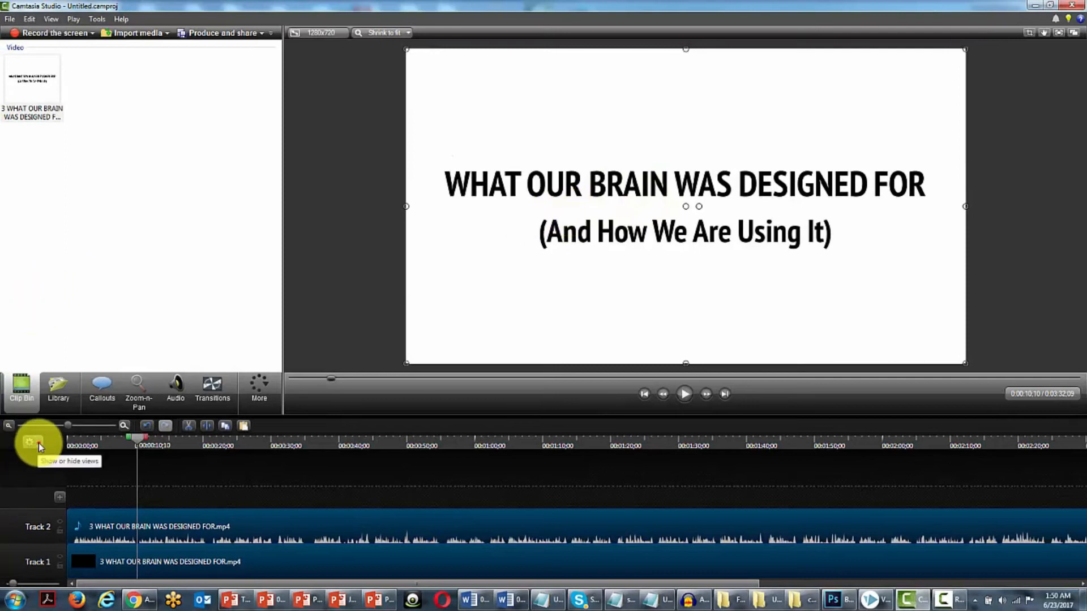
left_click(45, 457)
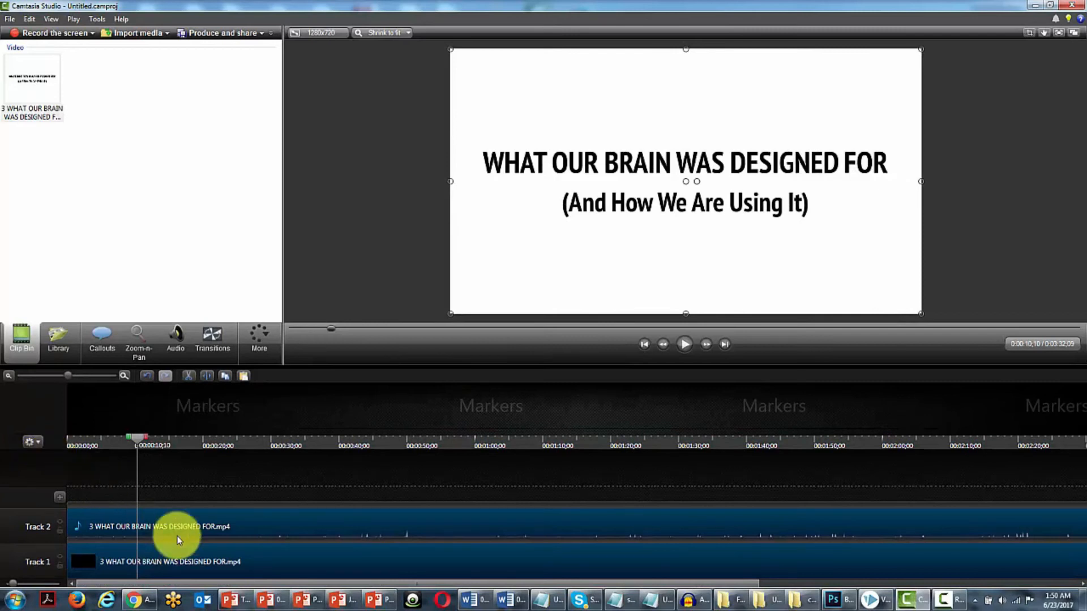
key("m")
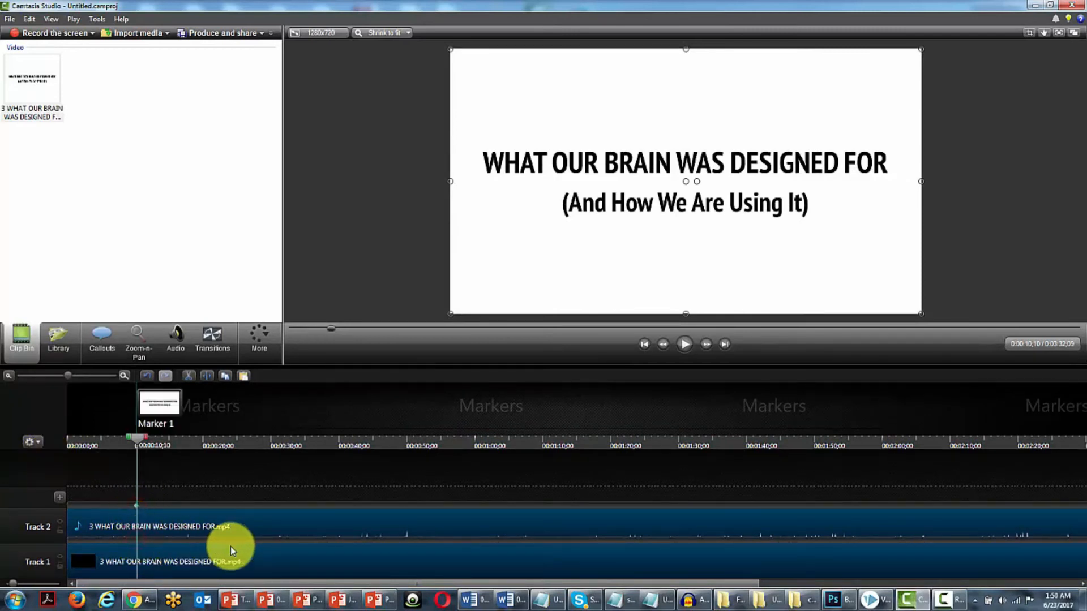
left_click(31, 442)
left_click(43, 451)
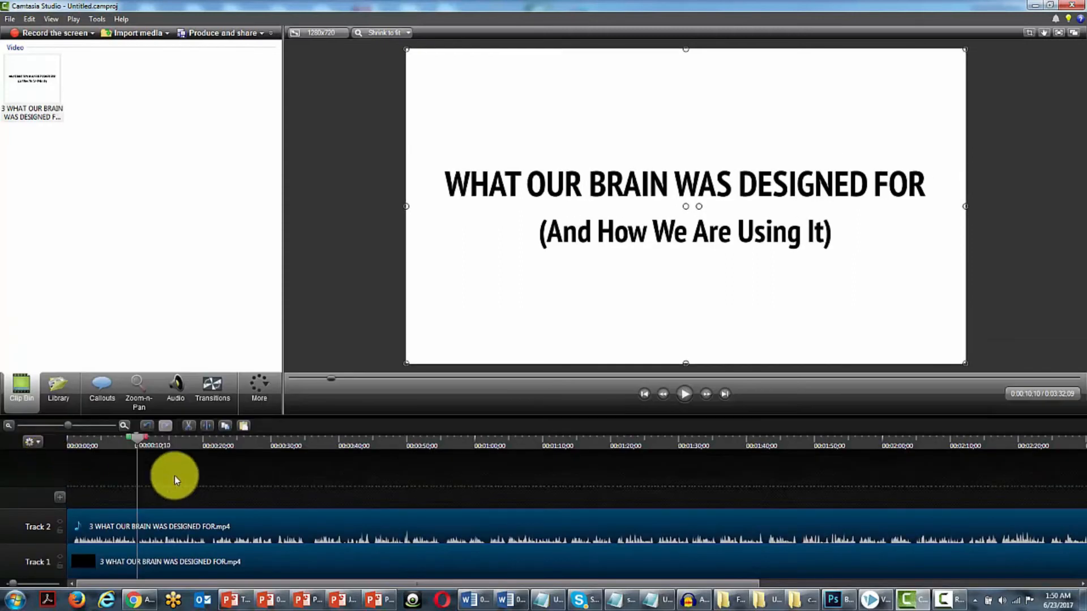
Move the playhead to the narration pause at 0:00:20;22 and show the marker view
left_click_drag(138, 440, 209, 446)
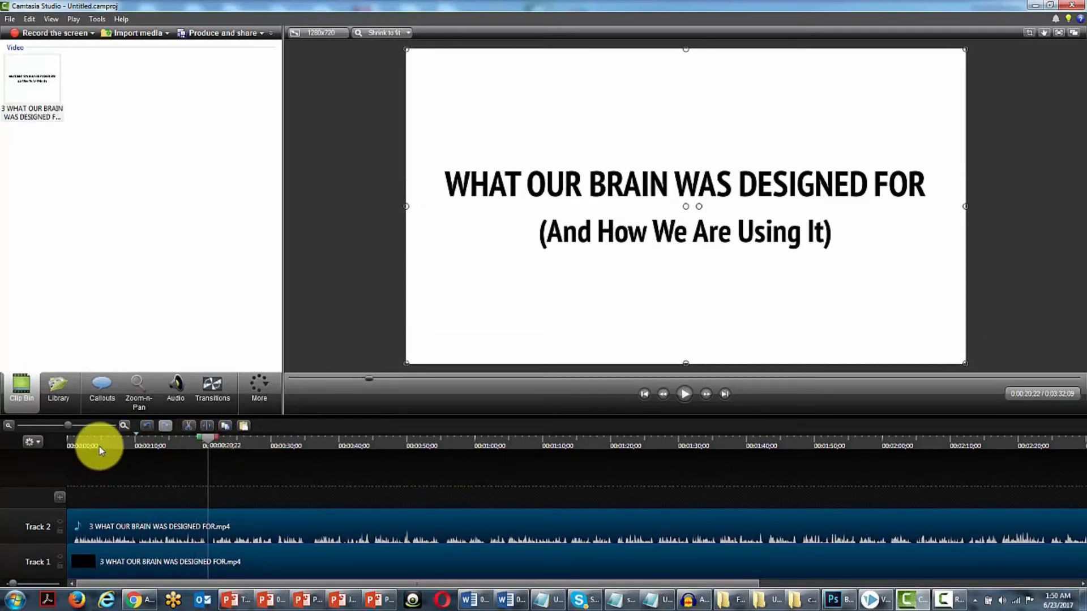
left_click(44, 444)
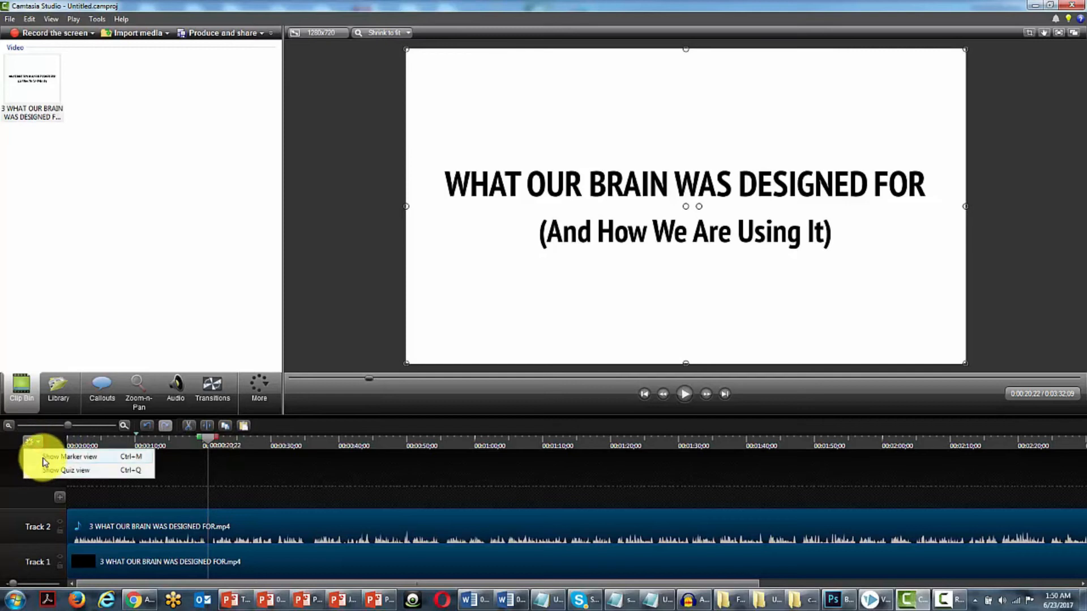
left_click(44, 453)
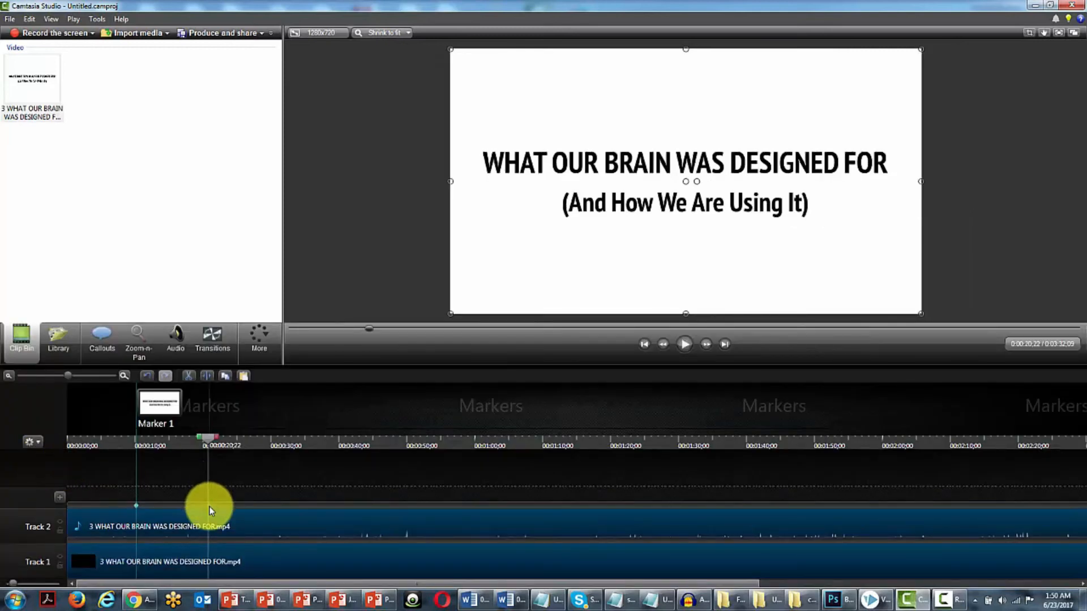
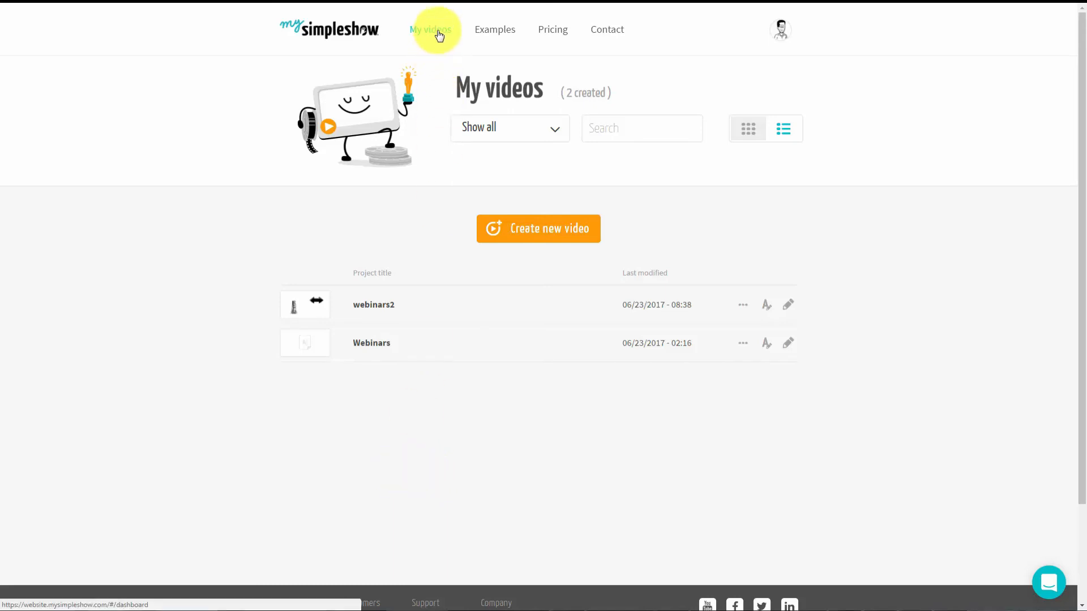
In mysimpleshow, create an English project named Webinars 3 from a PowerPoint file and open its extracted script for editing
left_click(500, 227)
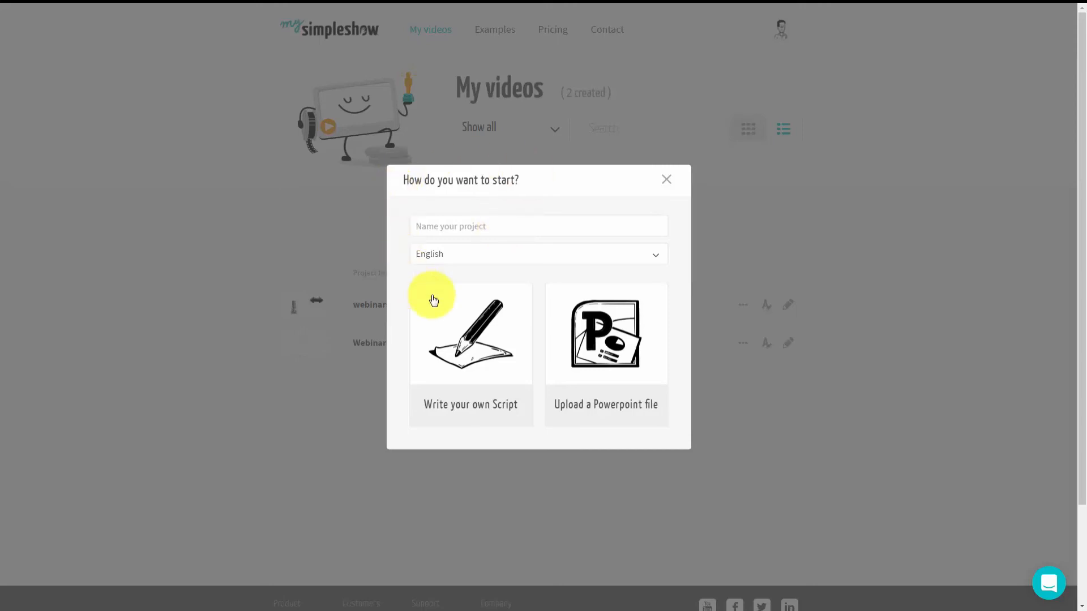
left_click(486, 229)
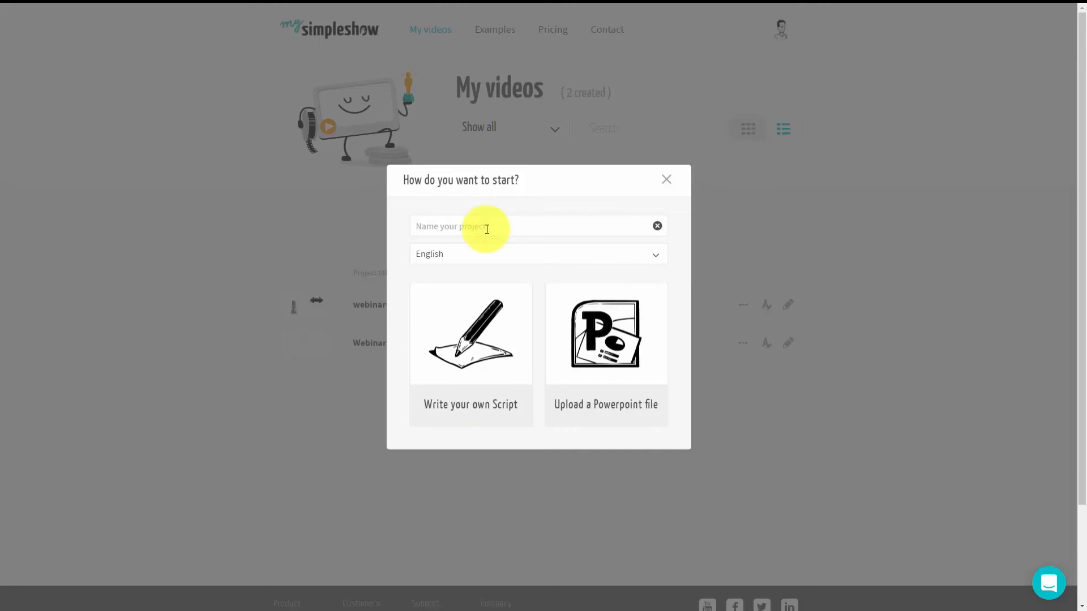
type("Webinars 3")
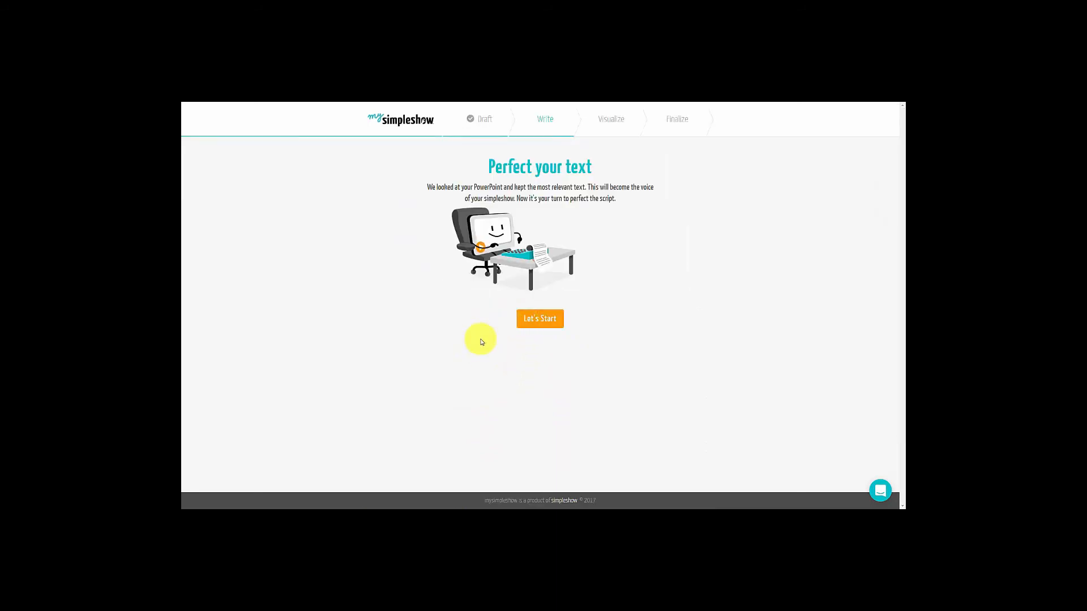
left_click(538, 321)
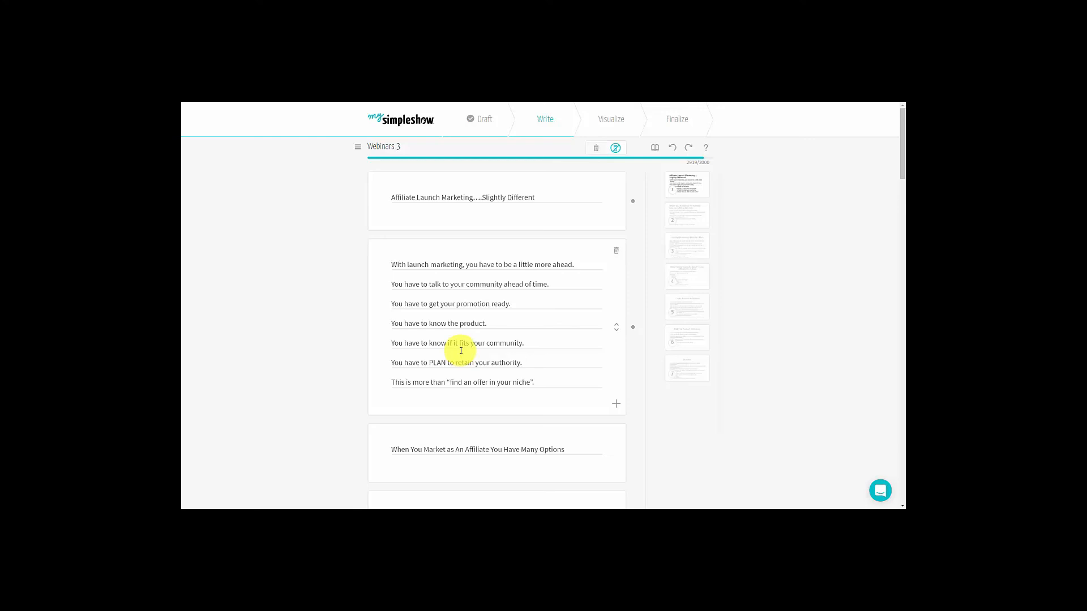
Read through the script sections extracted from the PowerPoint, from Affiliate Launch Marketing to Bonuses
scroll(461, 350, "down", 4)
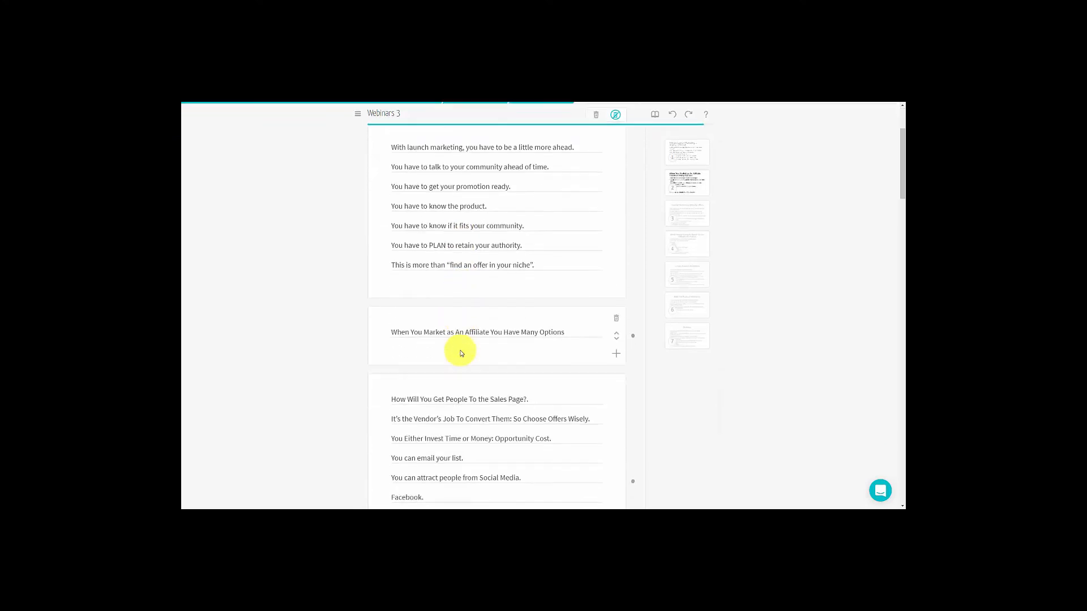
scroll(461, 350, "down", 5)
scroll(460, 351, "up", 6)
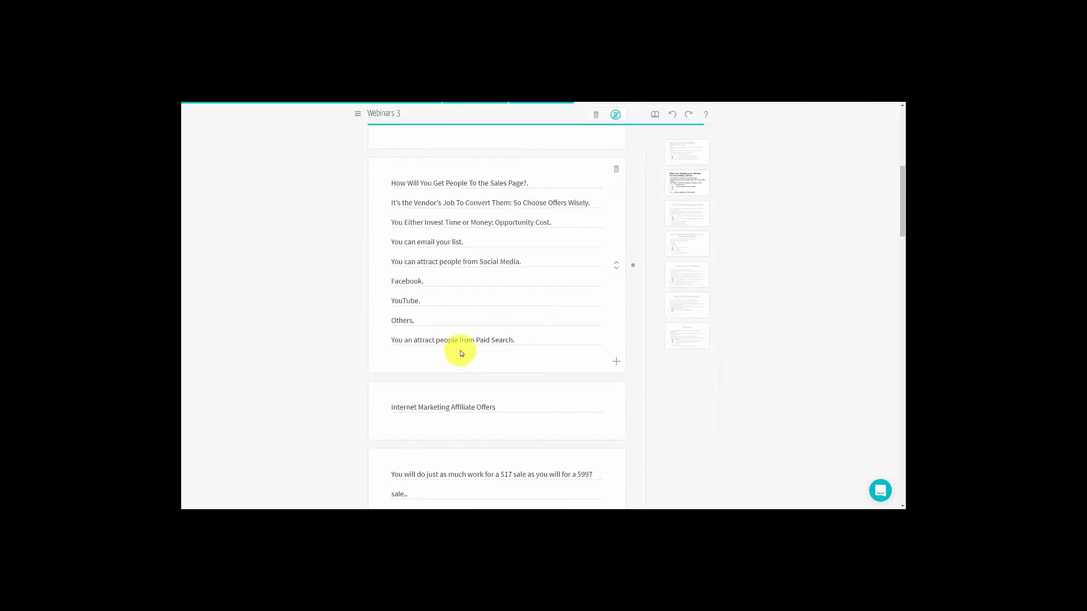
scroll(461, 350, "up", 2)
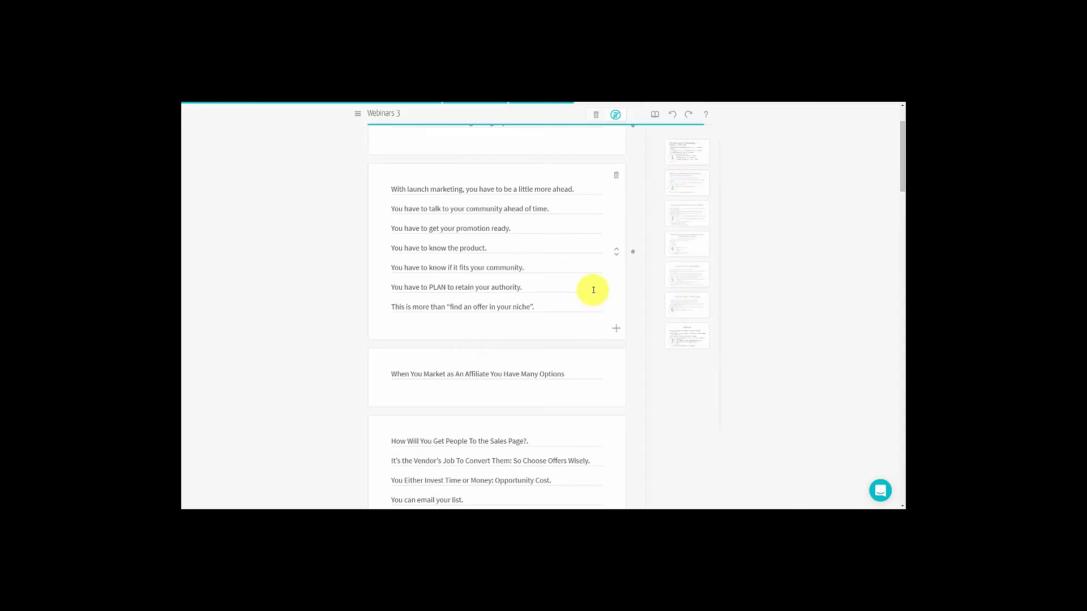
scroll(591, 289, "up", 2)
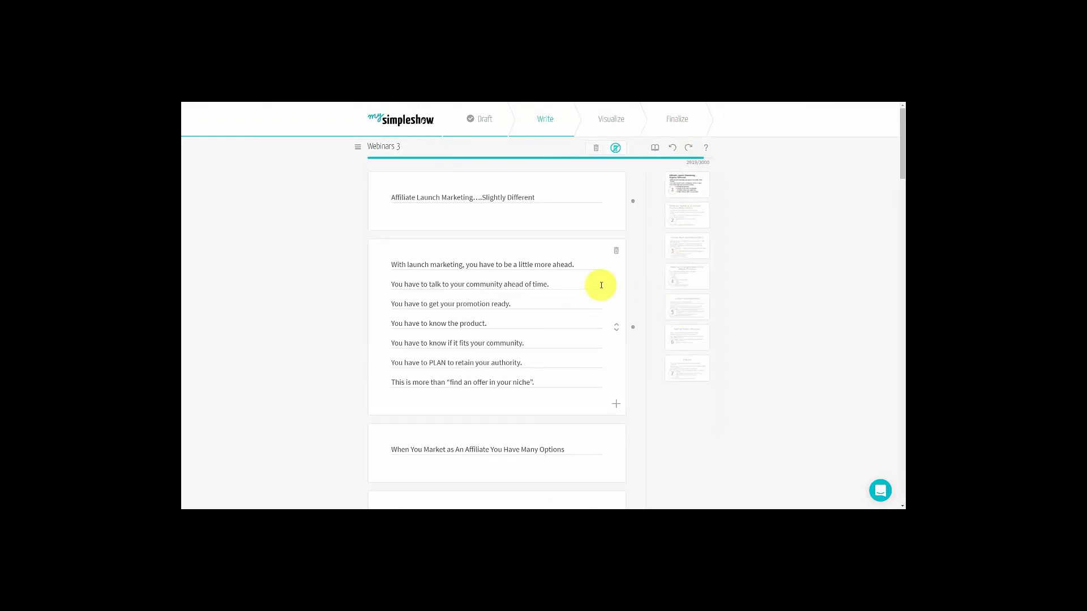
scroll(601, 285, "down", 2)
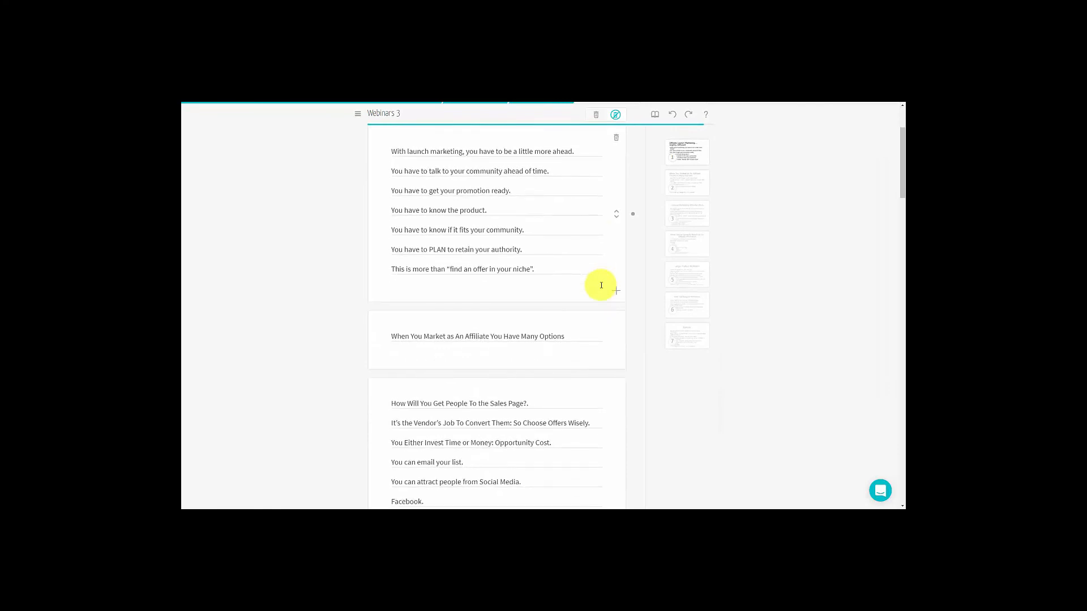
scroll(601, 285, "down", 15)
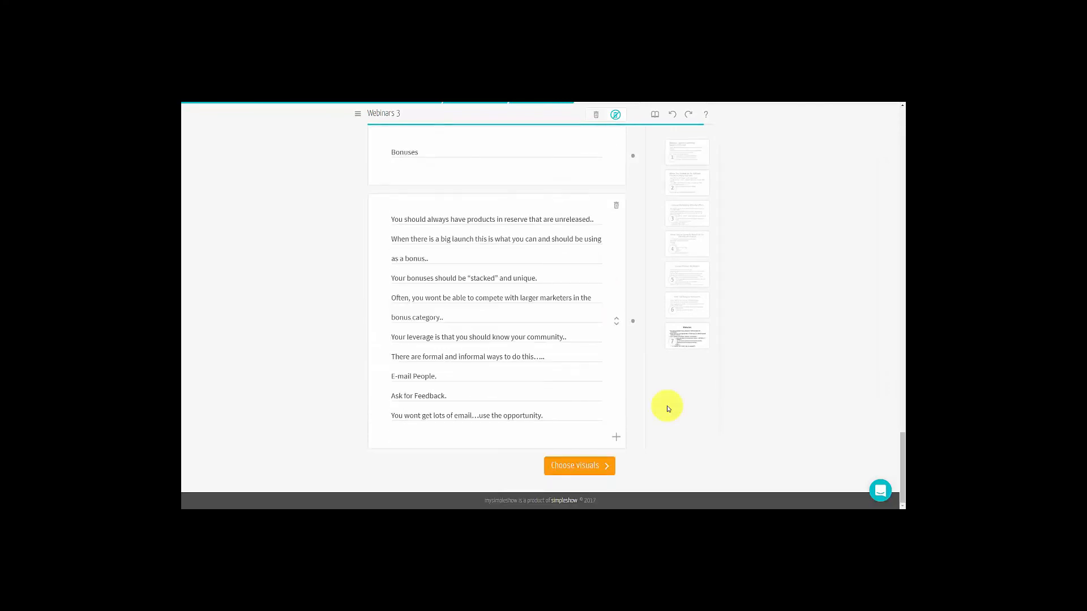
Proceed to choosing visuals for the script and dismiss the introductory overlay
left_click(575, 466)
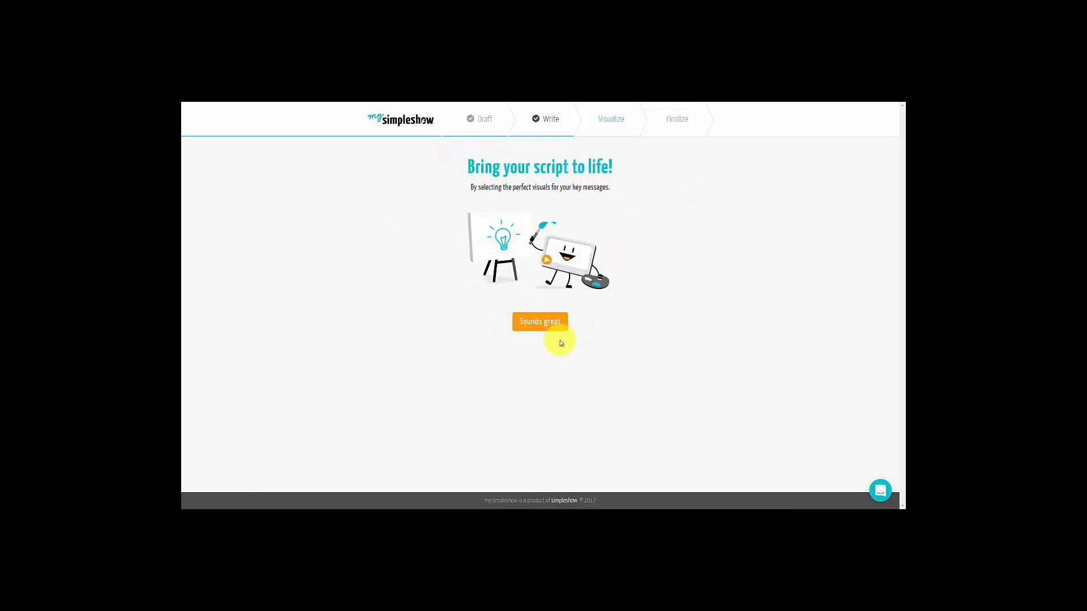
left_click(539, 327)
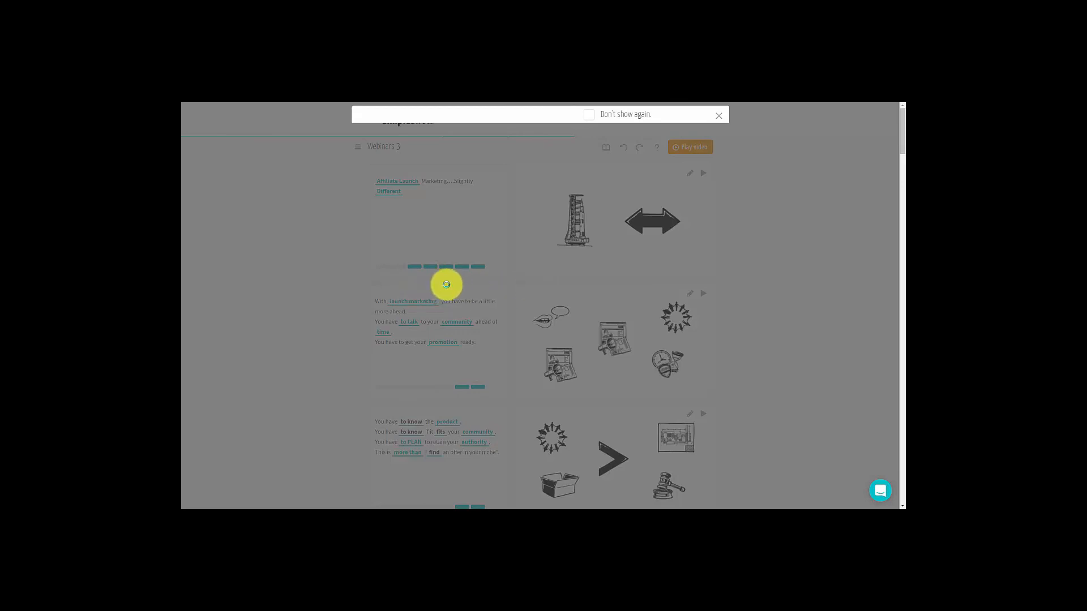
left_click(446, 284)
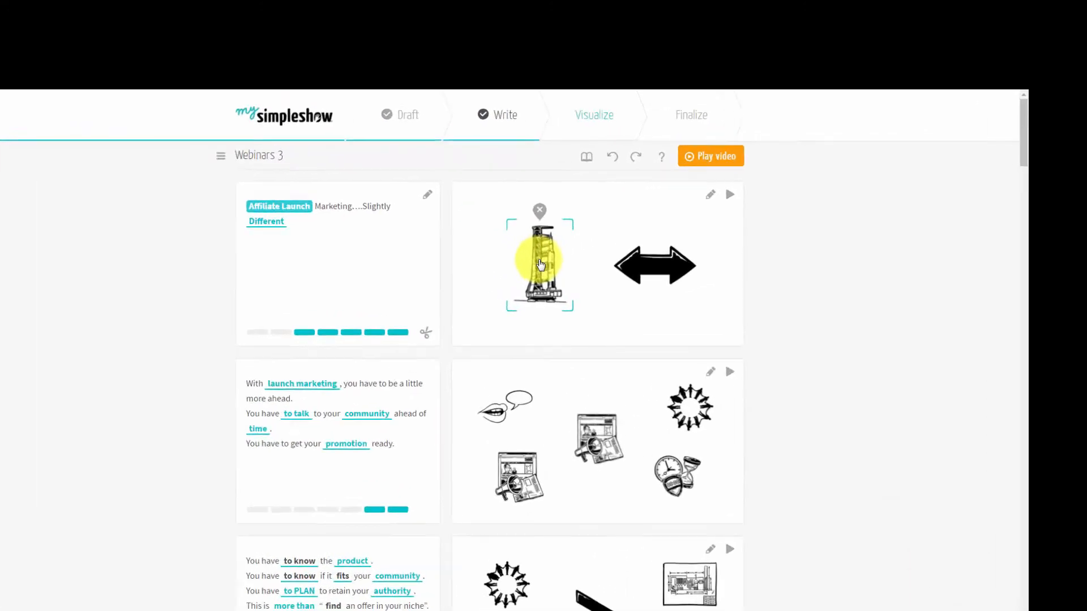
Open the image options for the Affiliate Launch keyword, review the alternative rocket image and image sources, and close them
left_click(518, 301)
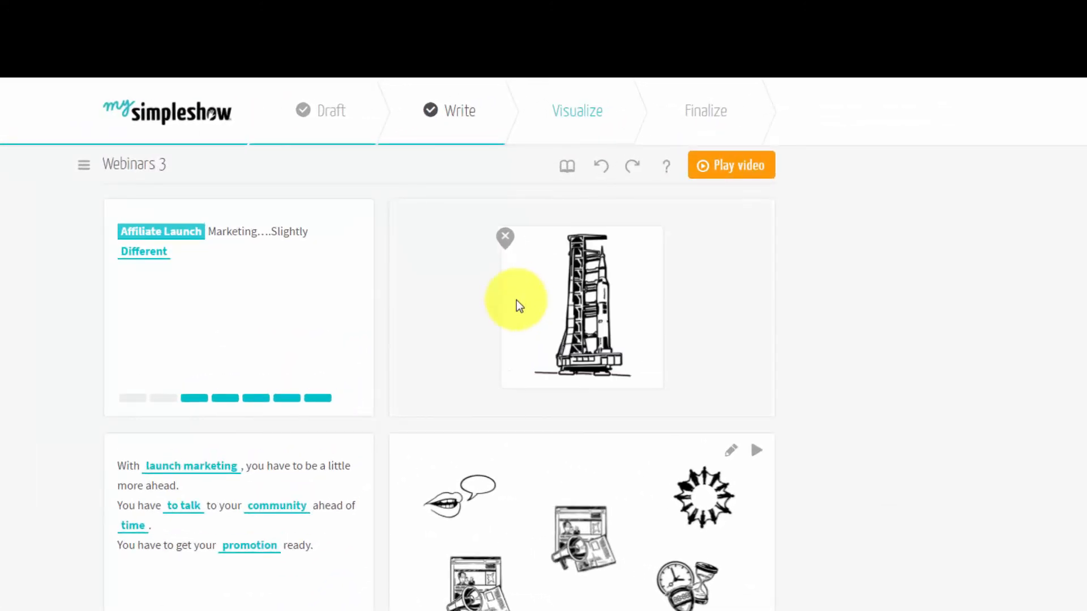
left_click(572, 321)
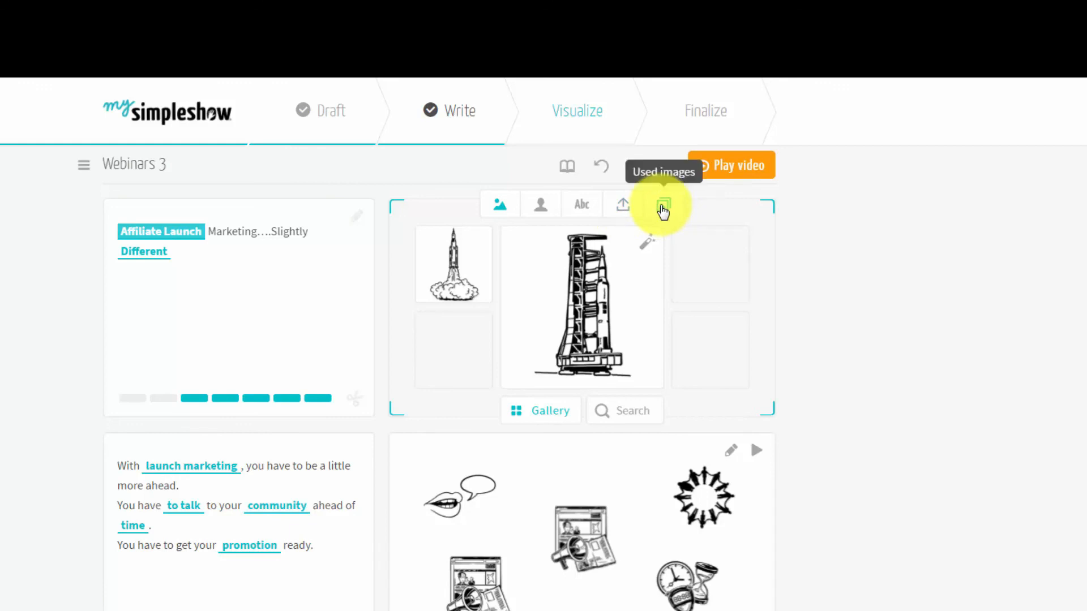
left_click(448, 266)
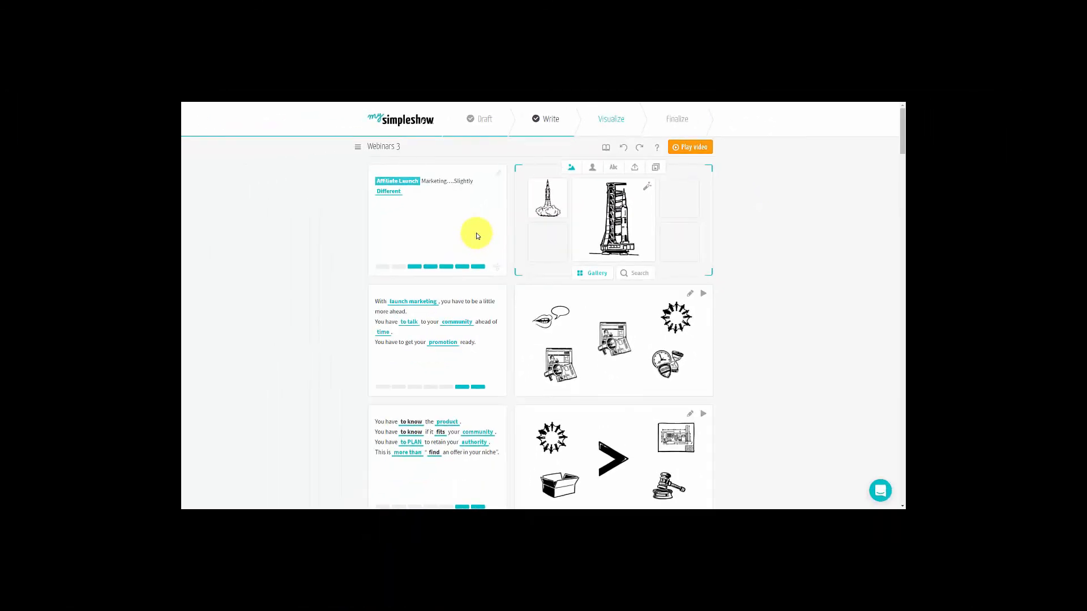
left_click(476, 235)
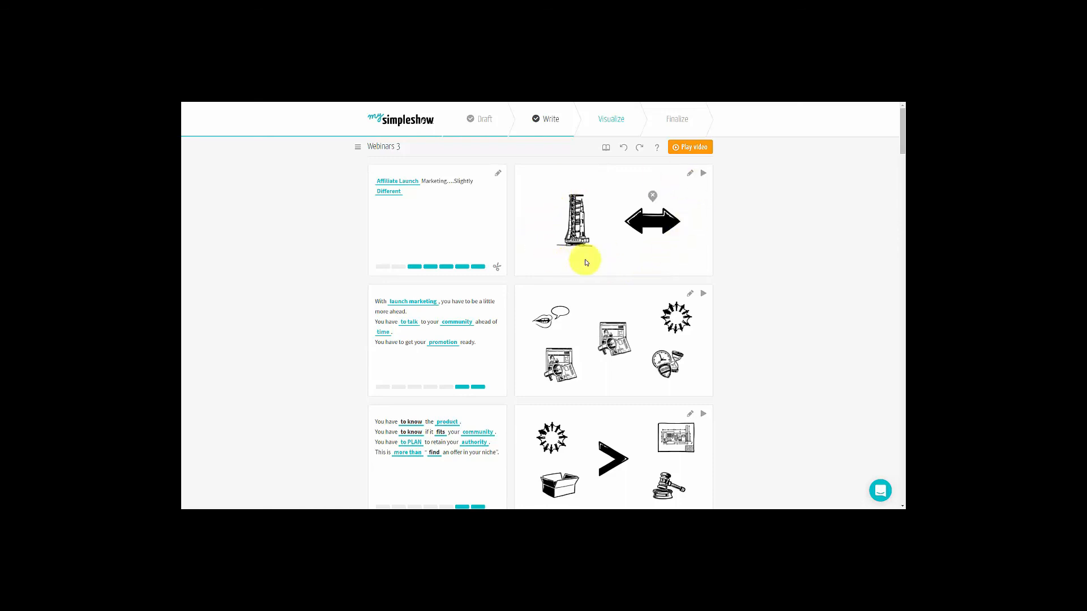
Keep the visuals and the mysimpleshow closing frame as they are and proceed to choosing the video's audio
scroll(586, 262, "down", 20)
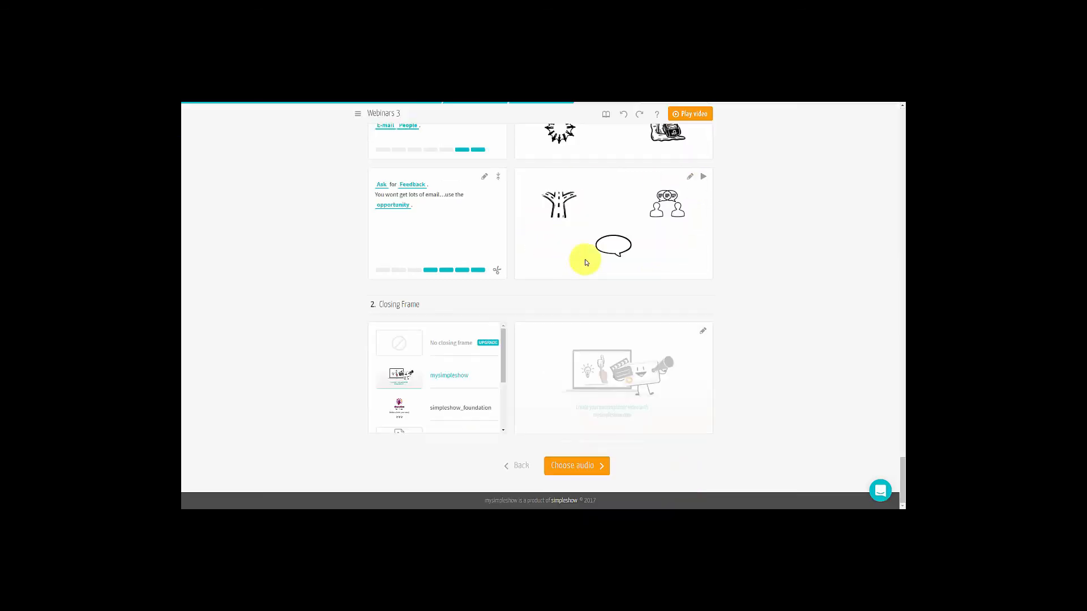
left_click(579, 469)
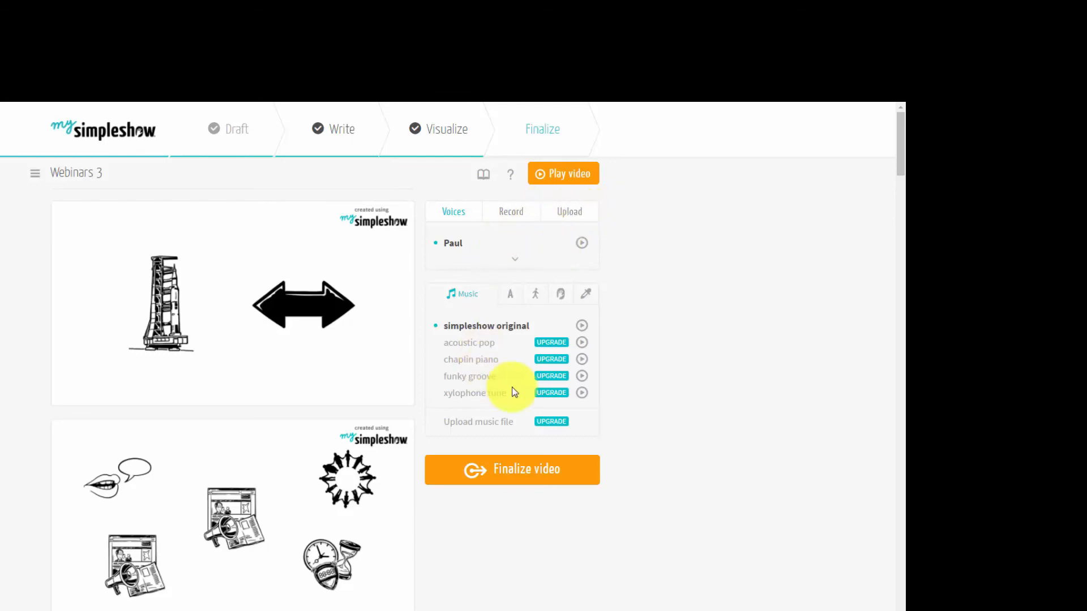
Preview the simpleshow original music track and view the subscription plans that unlock the other audio options
left_click(582, 325)
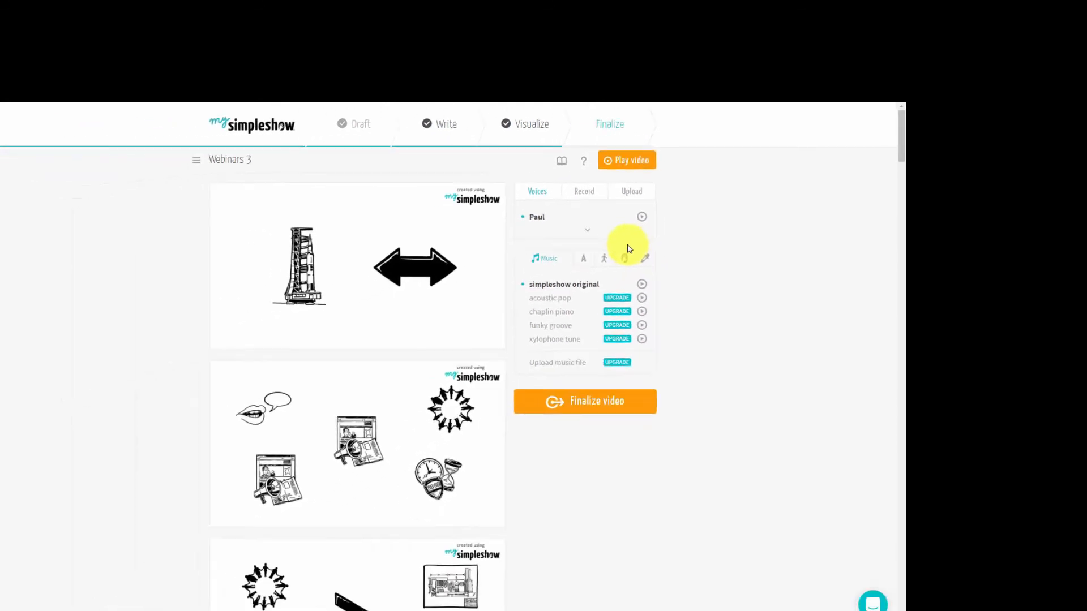
left_click(560, 292)
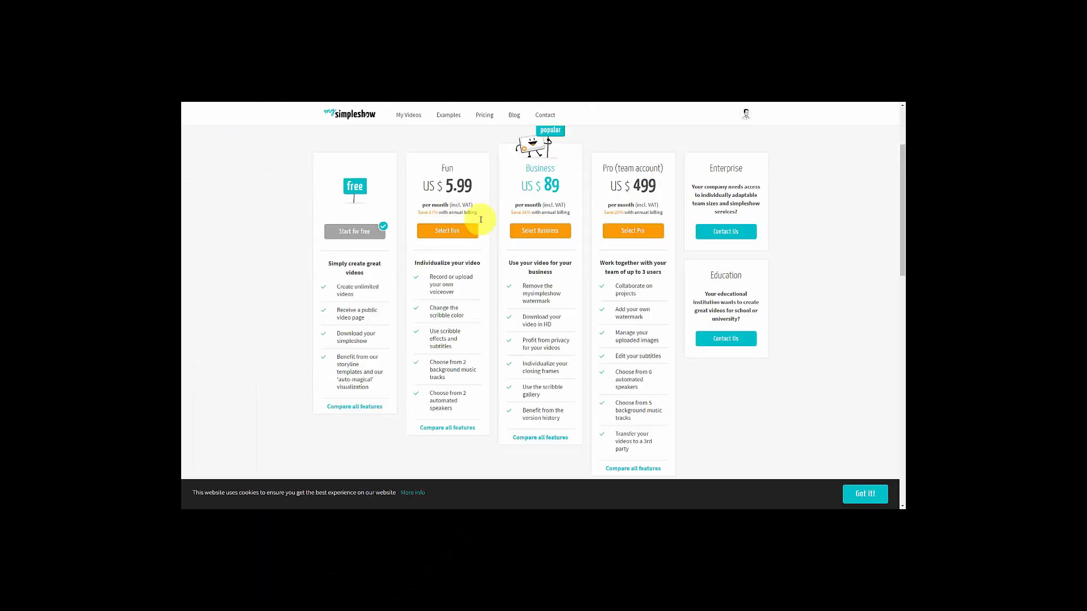